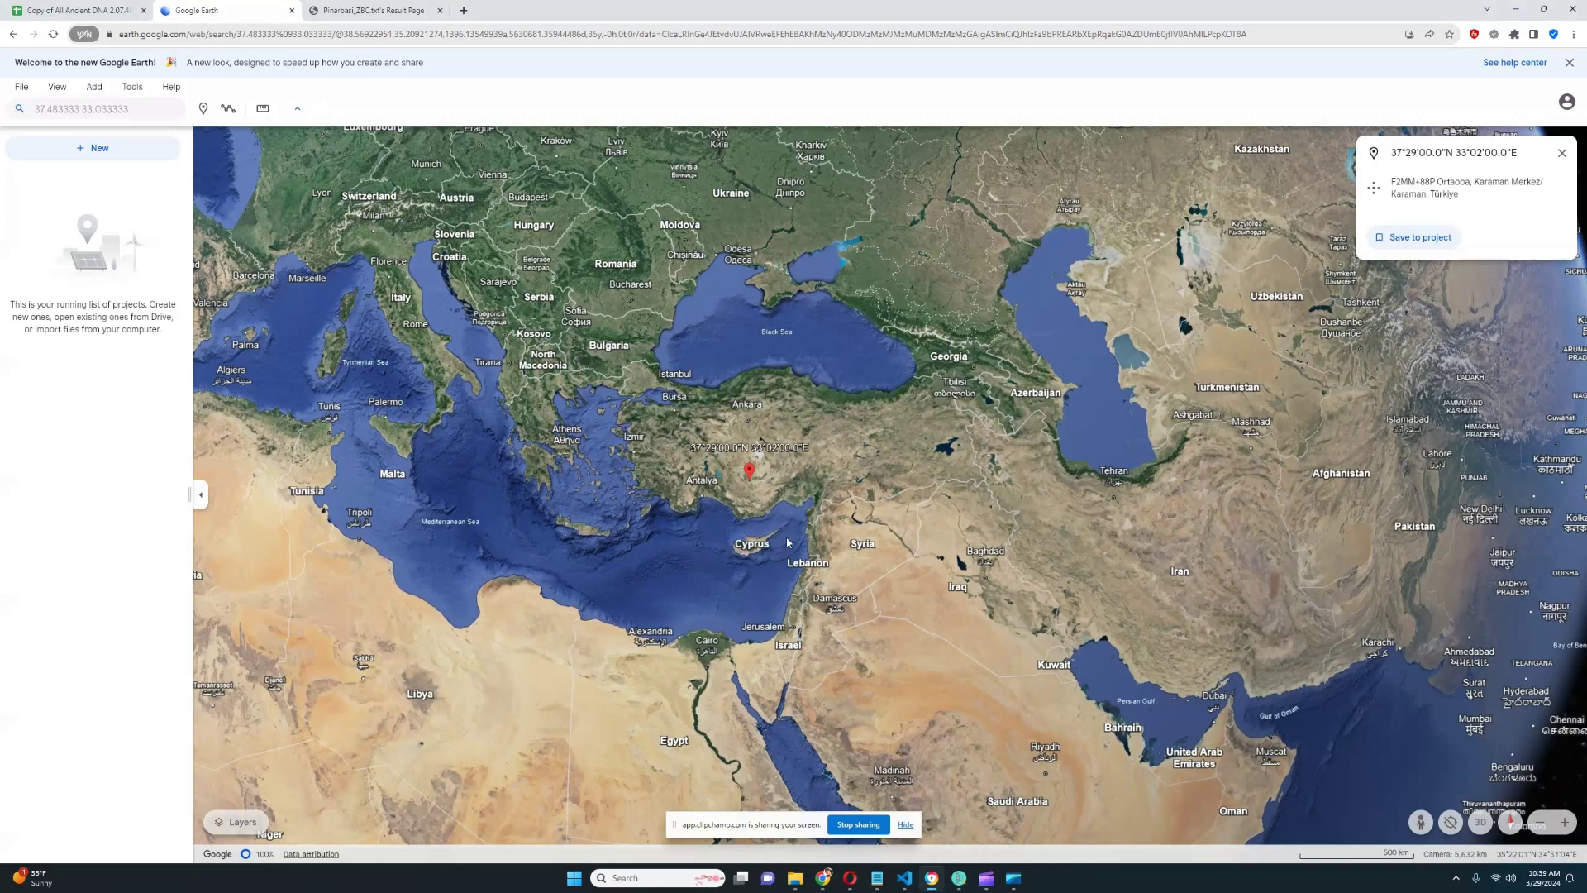
Check the surroundings of the 37.483333 33.033333 pin in Google Earth, and bring up the Y-DNA columns for sample ZBC in the ancient DNA spreadsheet
scroll(777, 492, up, 3)
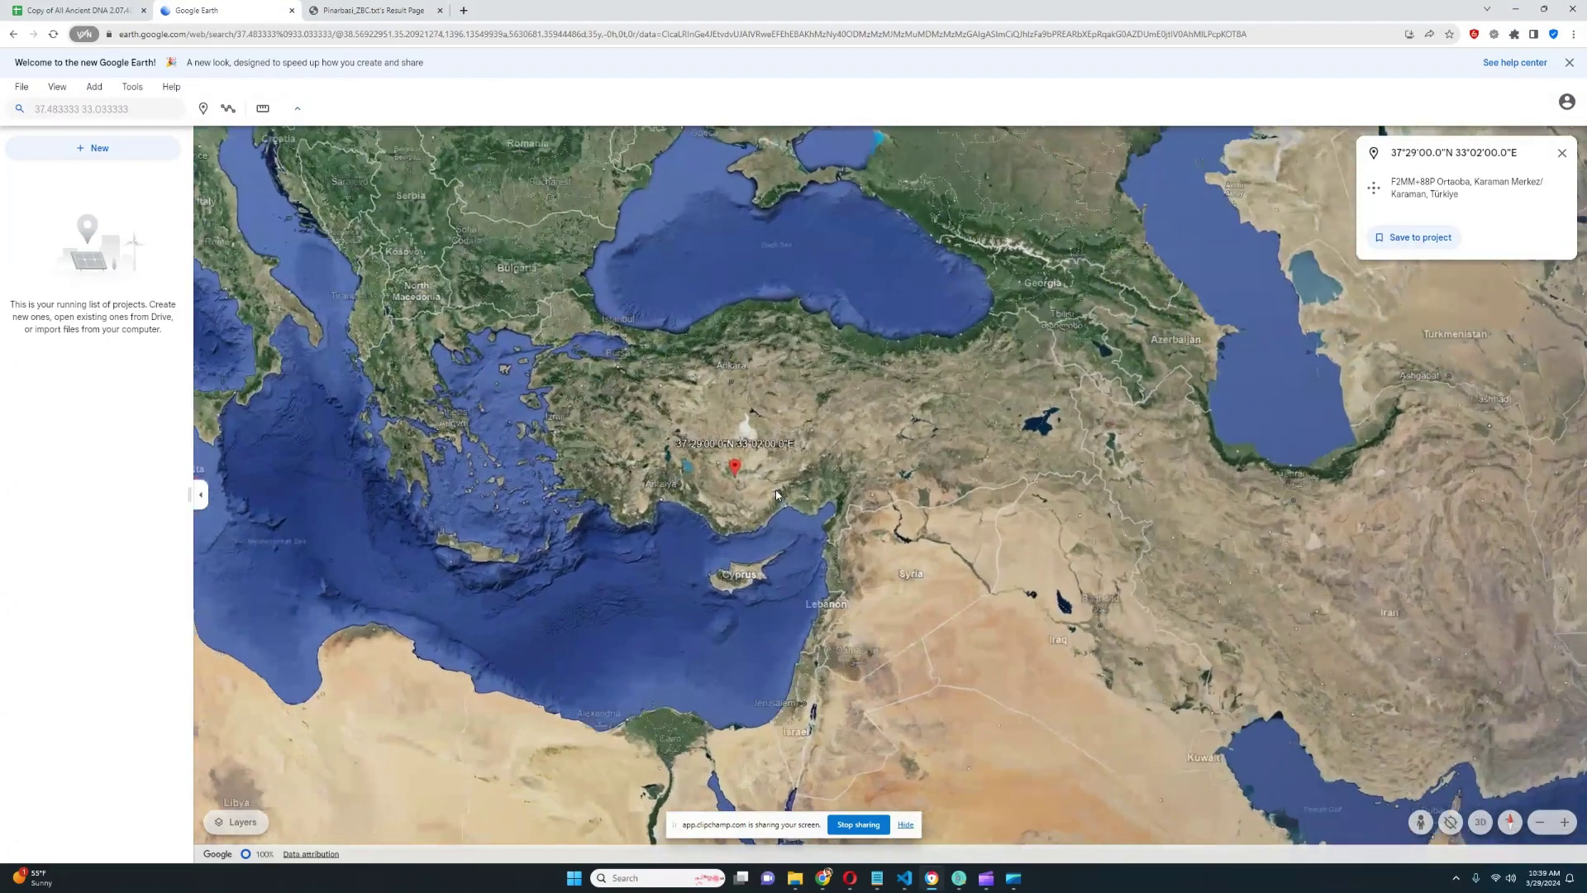
scroll(755, 469, down, 3)
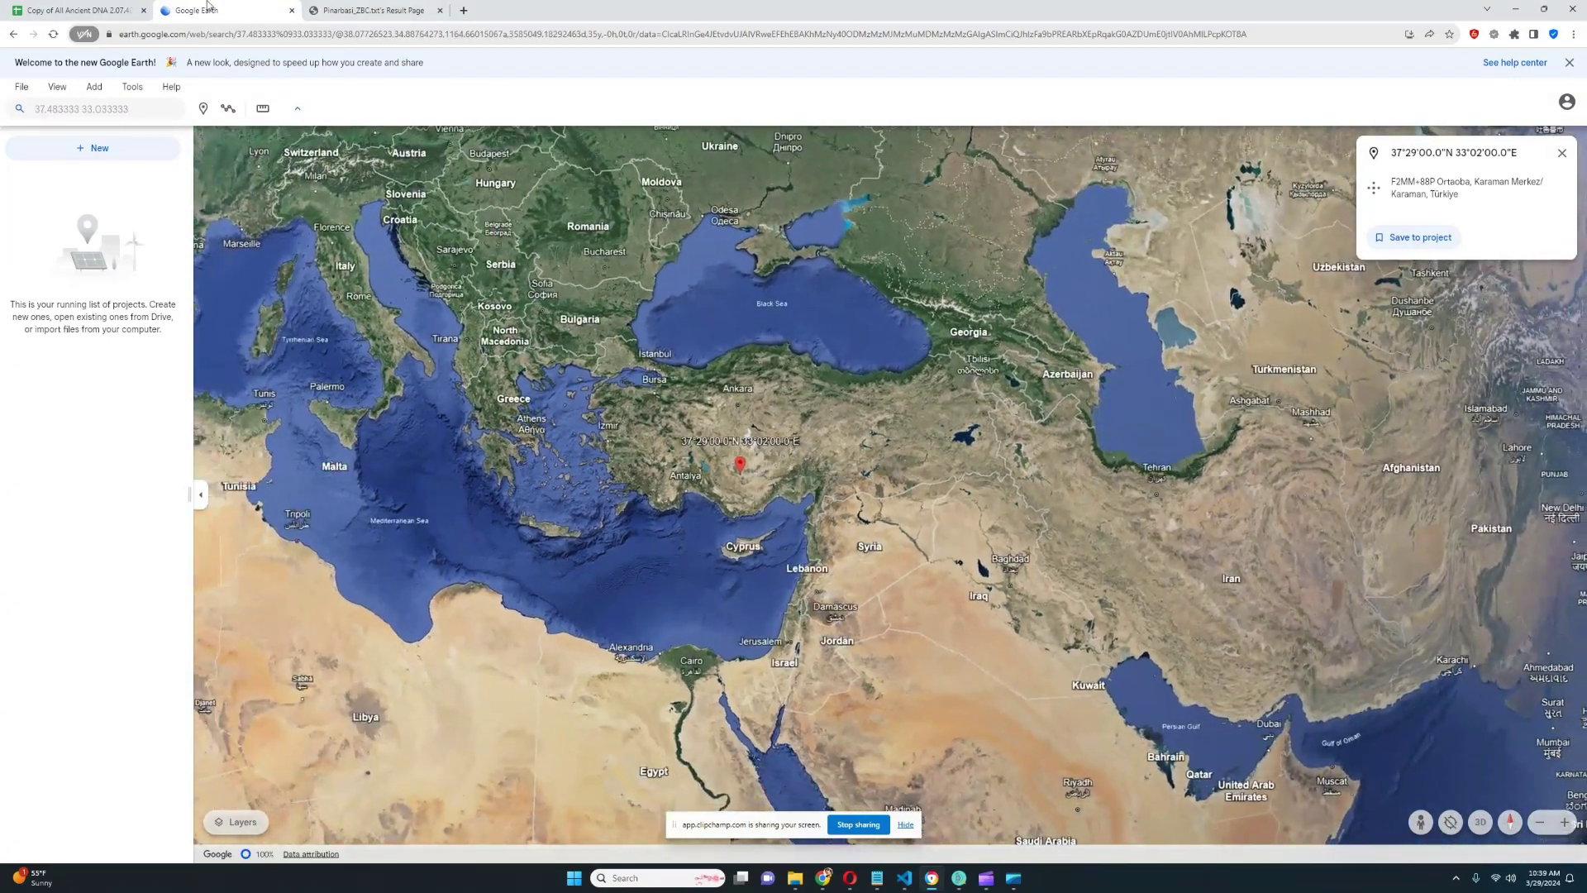
click(74, 10)
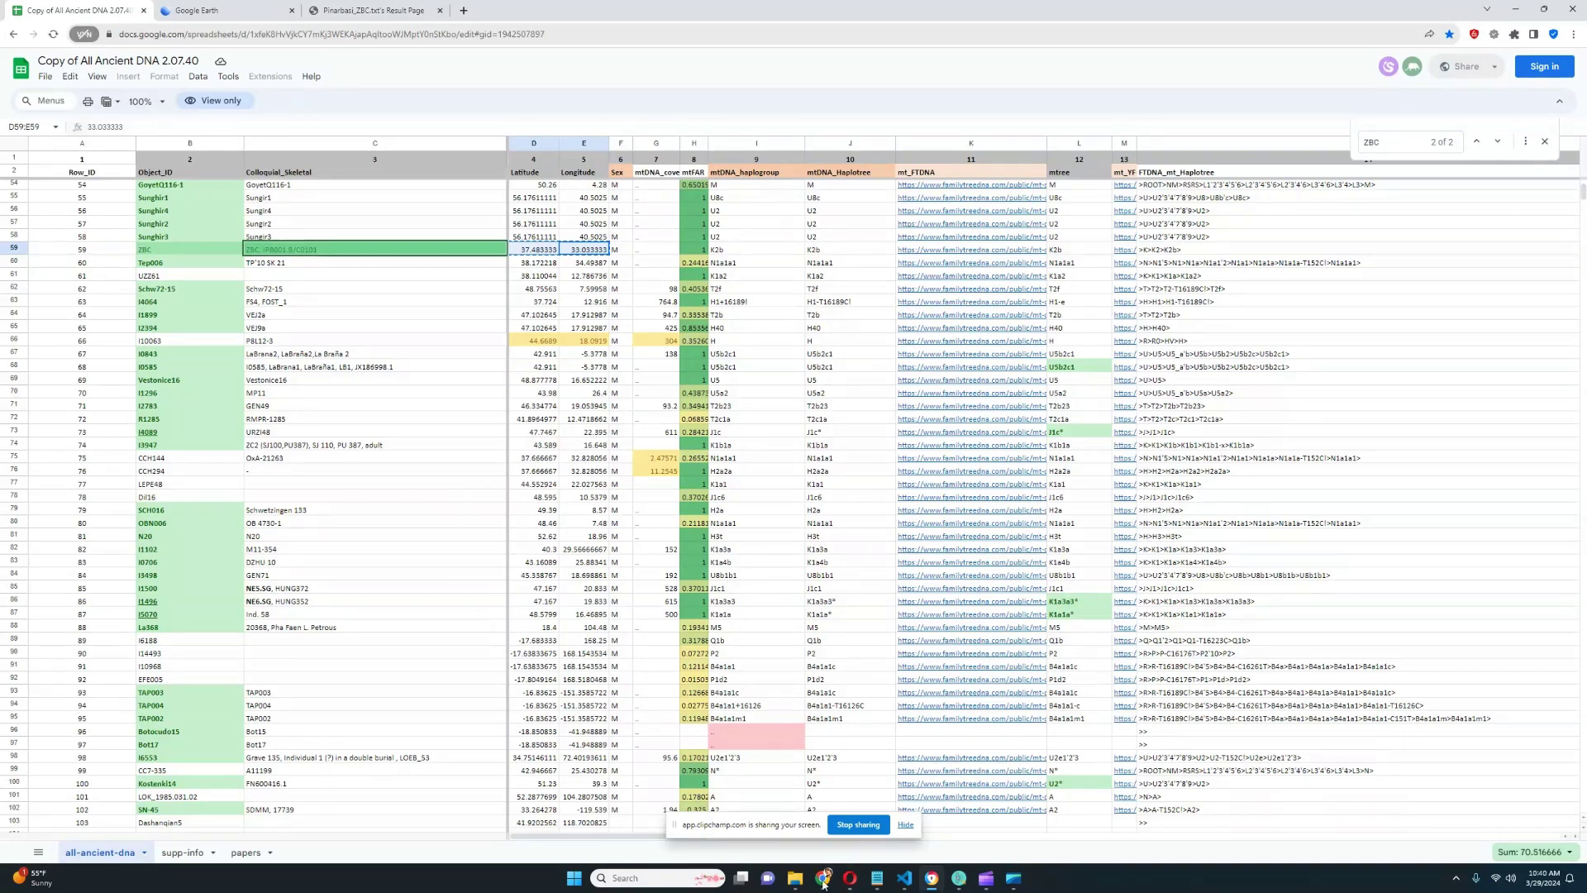
drag(605, 836, 803, 850)
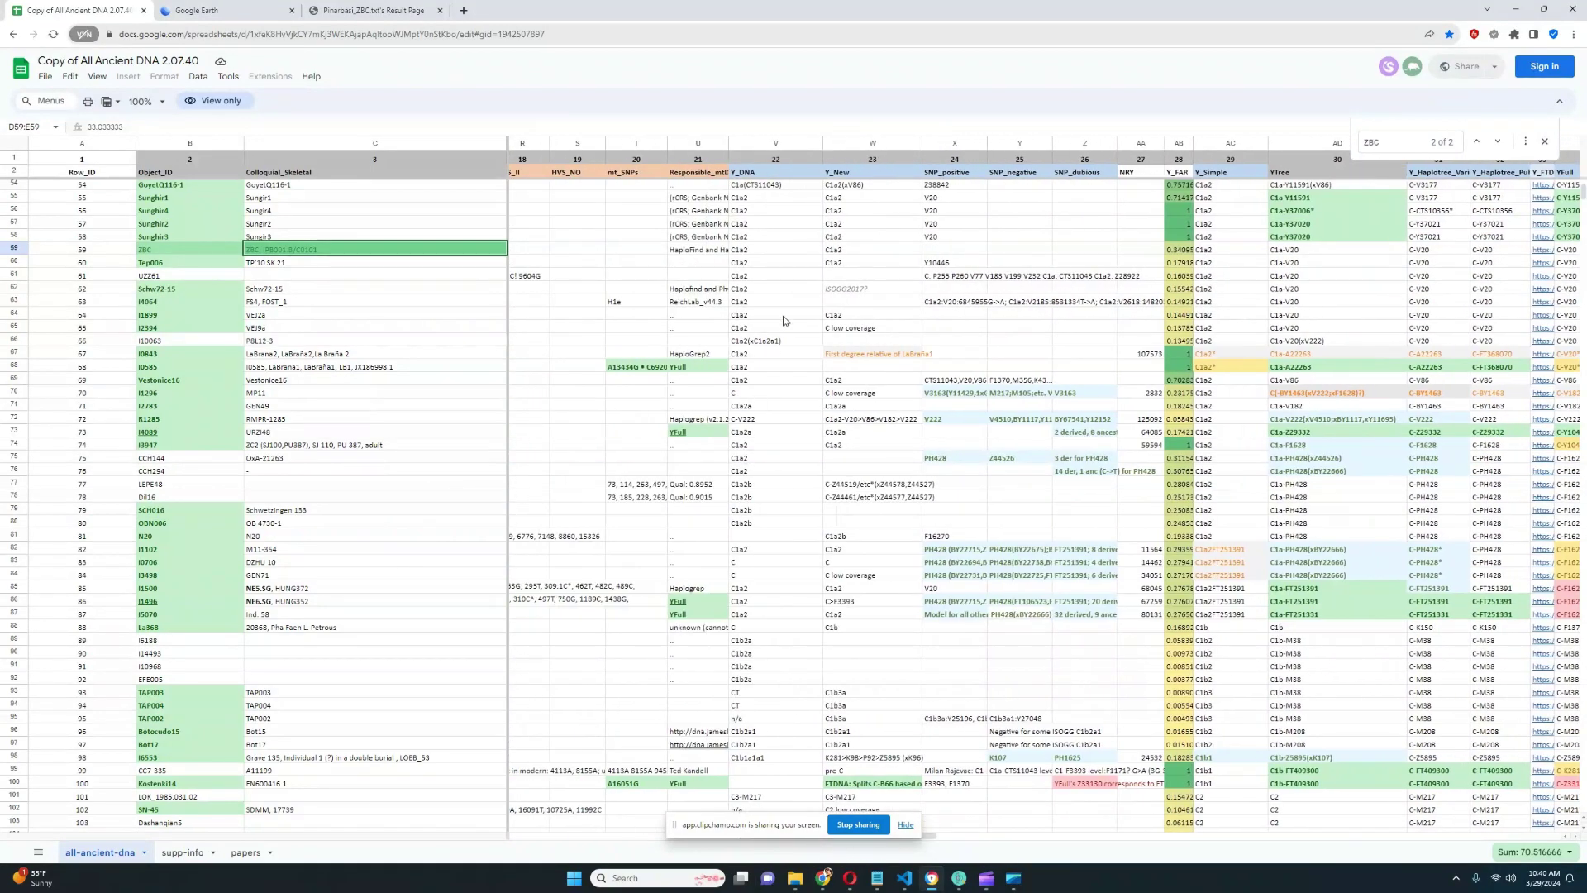
Show Admixture Studio's Eurogenes K13 results in a restored, centred and slightly enlarged window over the Pinarbasi_ZBC.txt result page
click(352, 10)
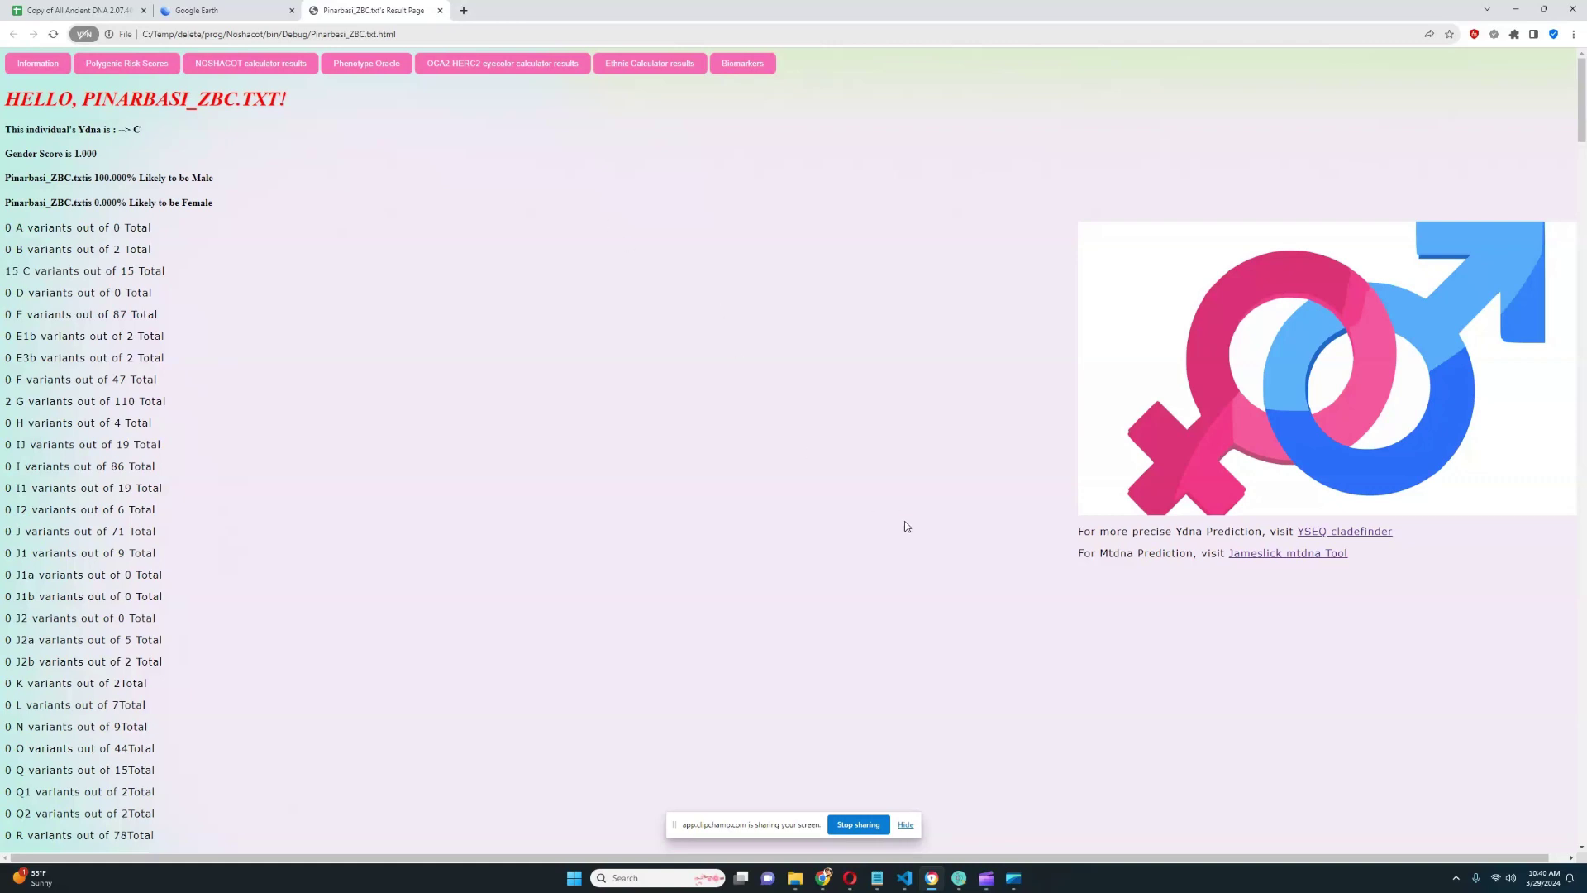
click(957, 878)
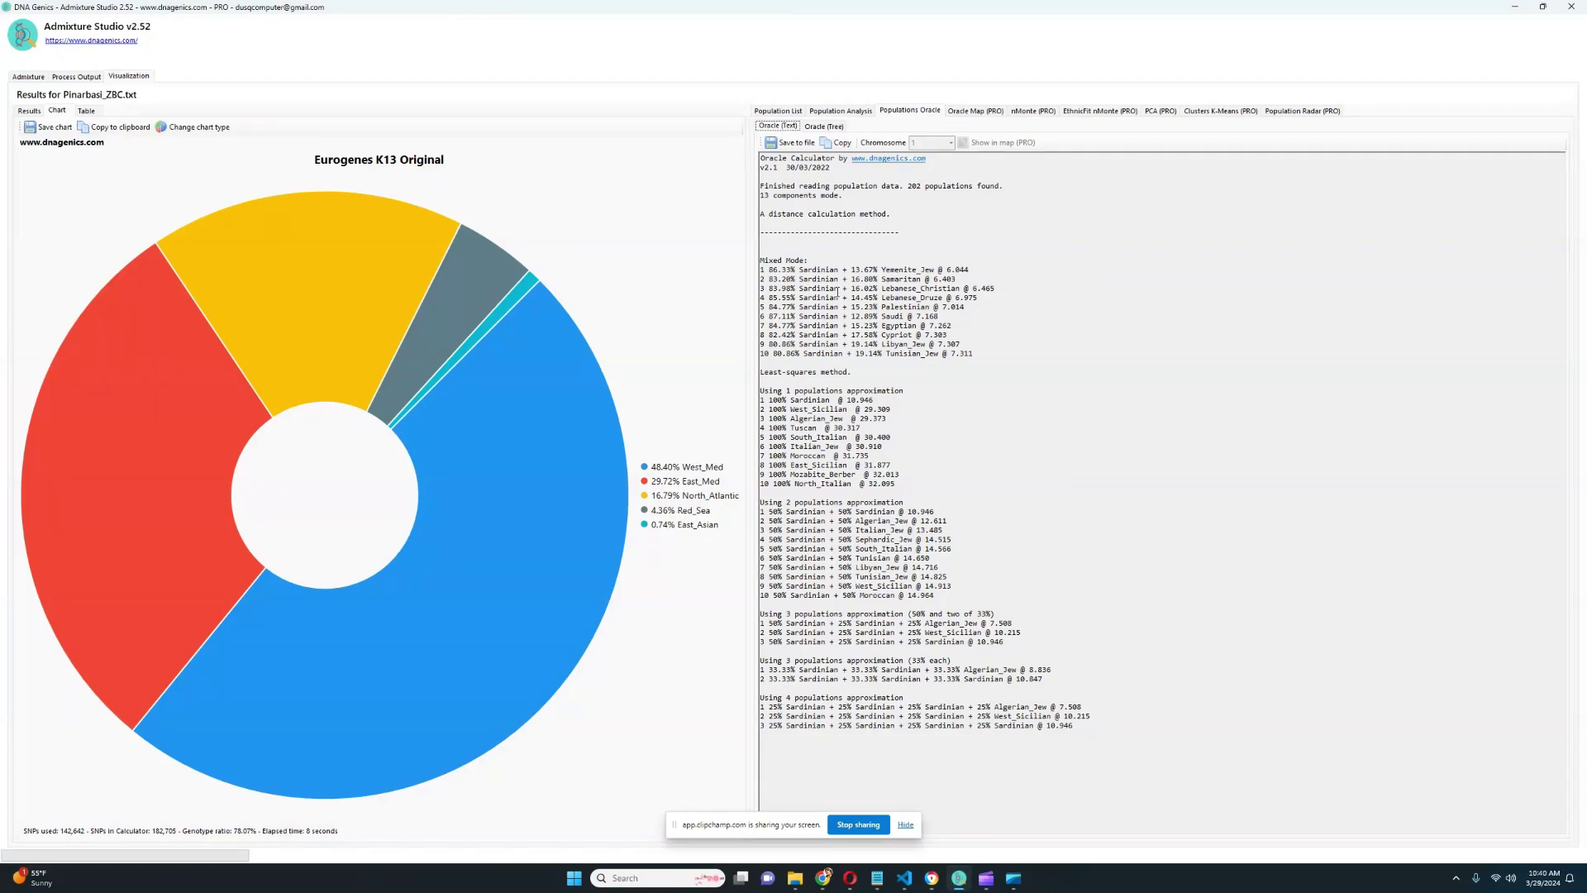
click(1543, 7)
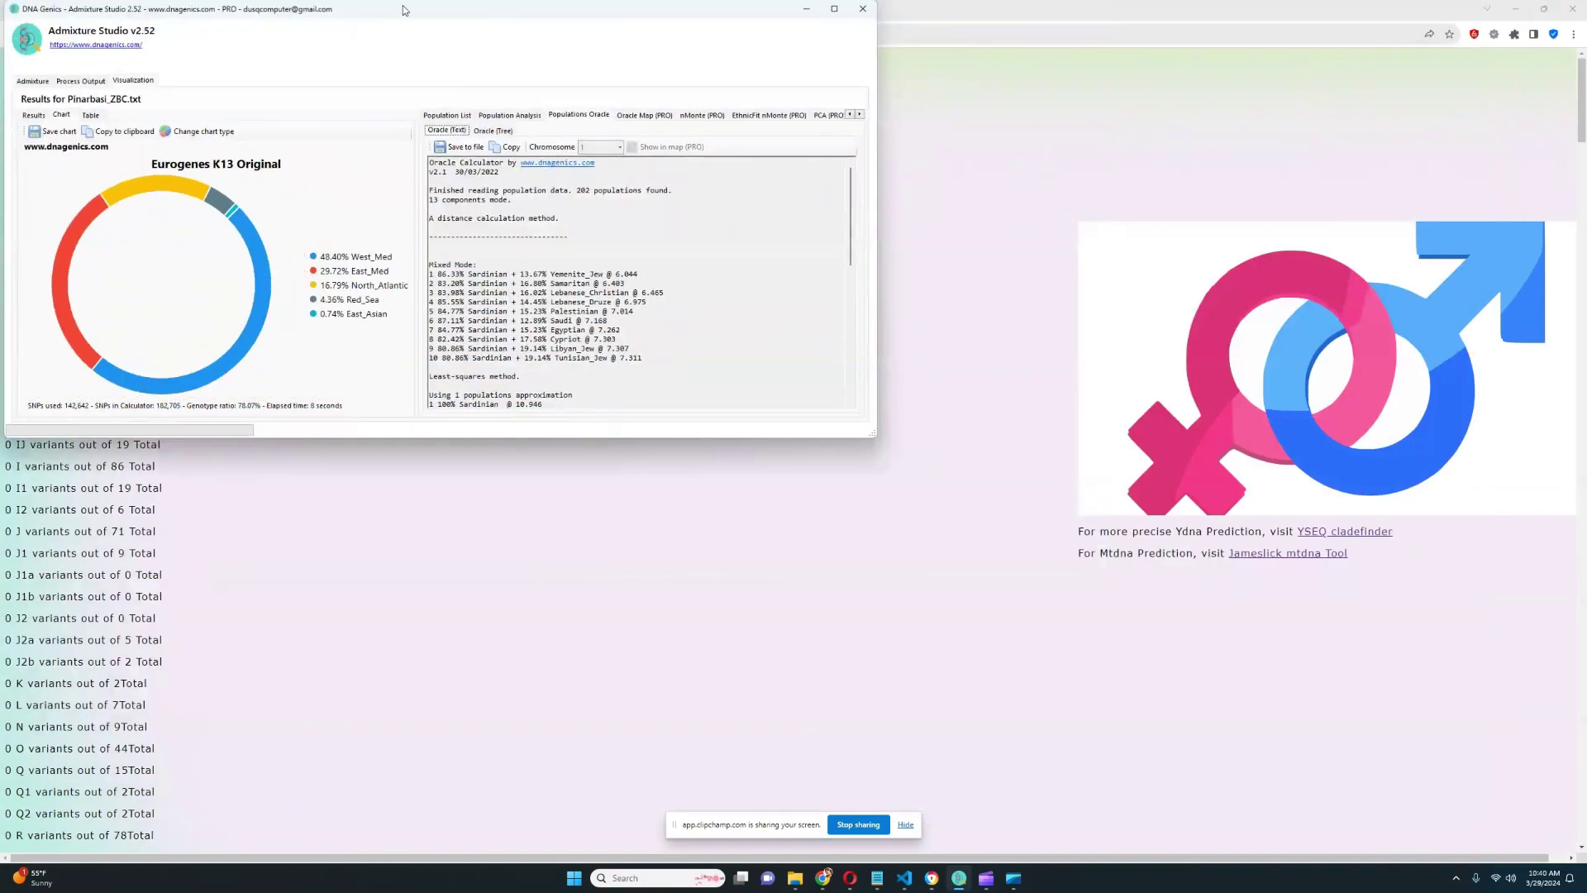
drag(403, 10, 838, 102)
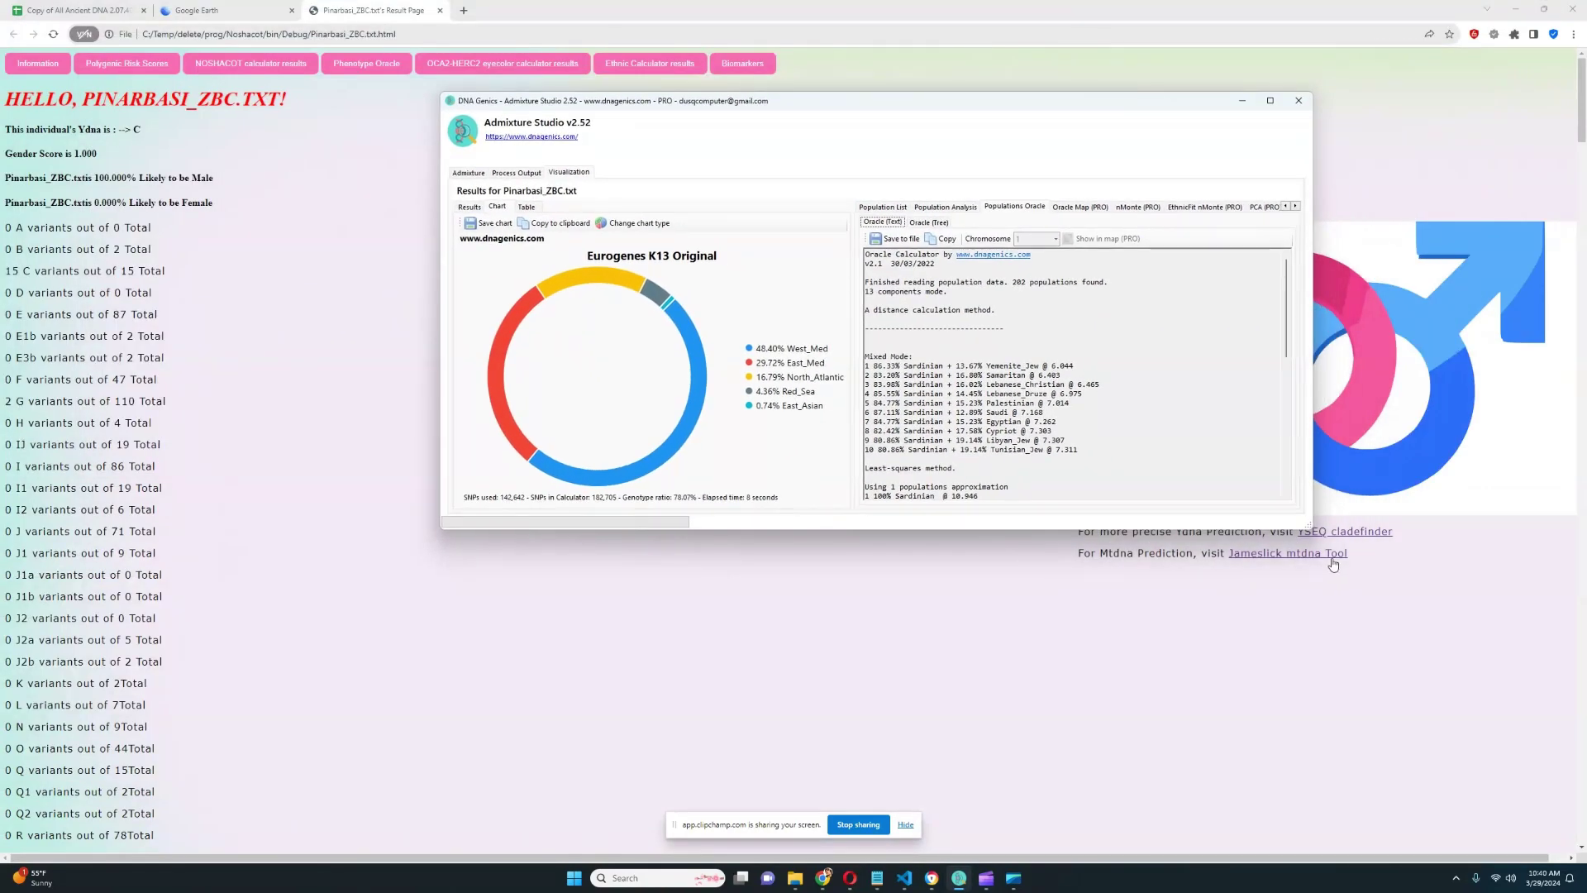
drag(1310, 528, 1408, 720)
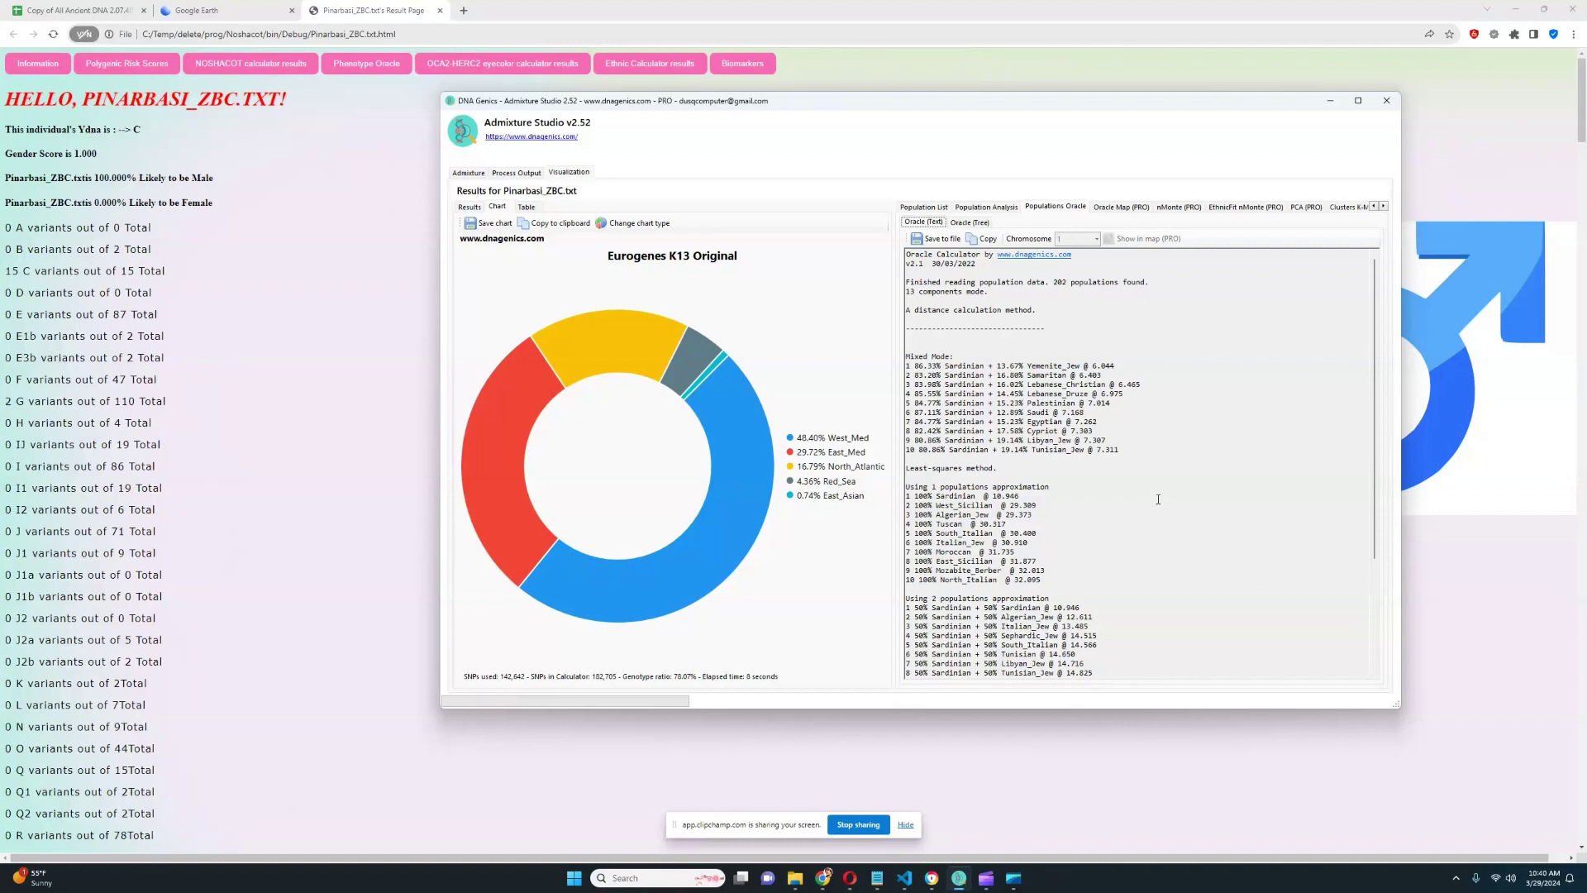
Return to the ancient DNA spreadsheet and bring up the date and culture columns for sample ZBC
click(78, 10)
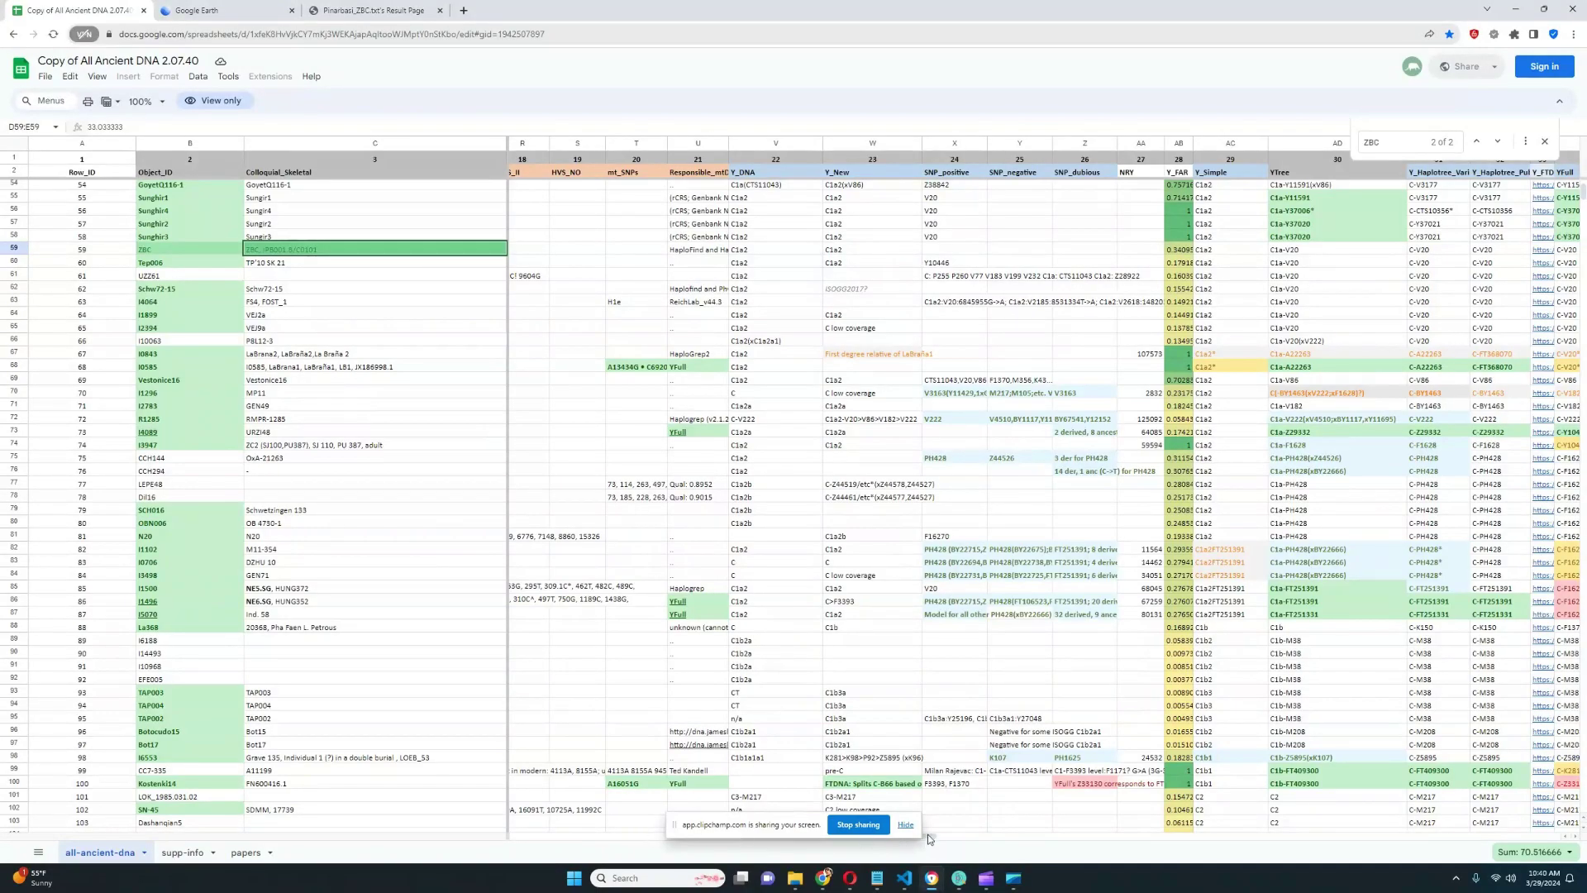
scroll(944, 827, up, 2)
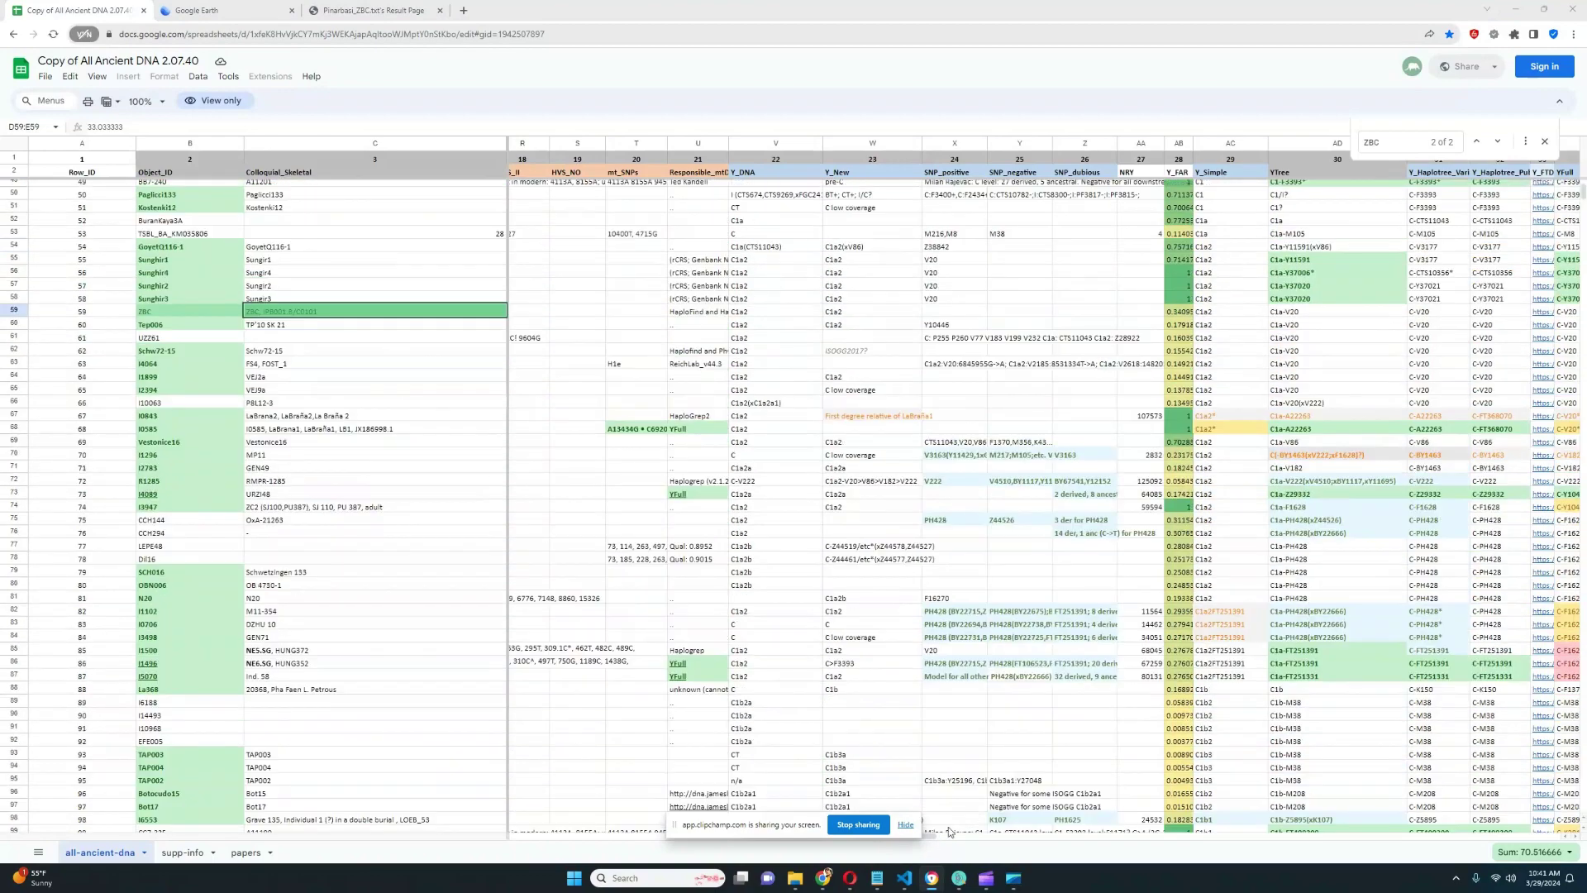
drag(984, 843, 1336, 874)
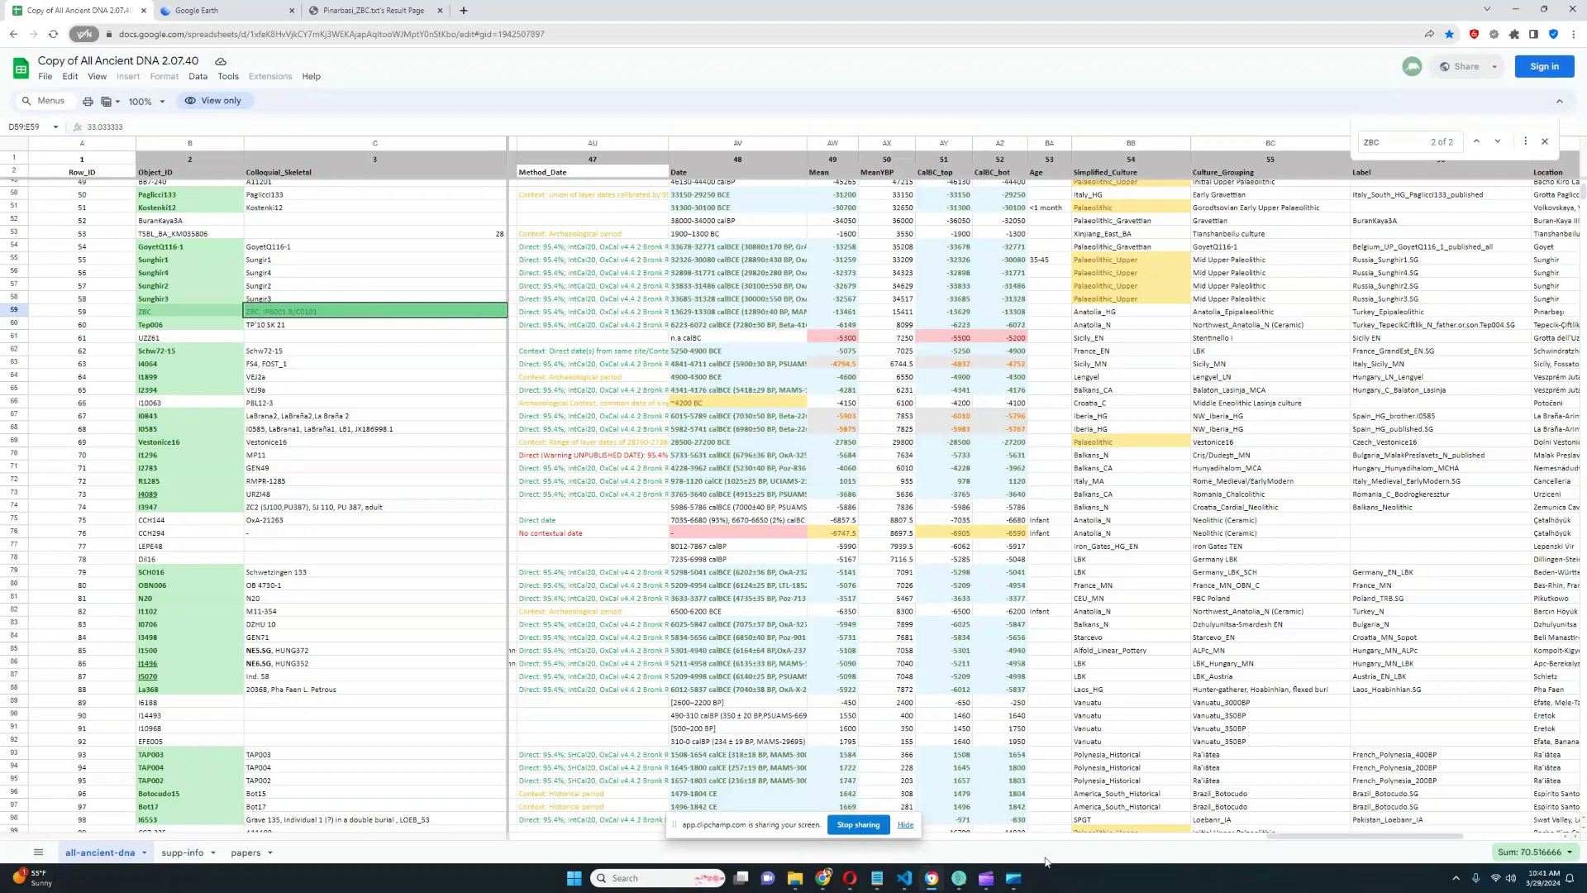
Review the Eurogenes K13 chart and population oracle in Admixture Studio, and close the program
click(973, 881)
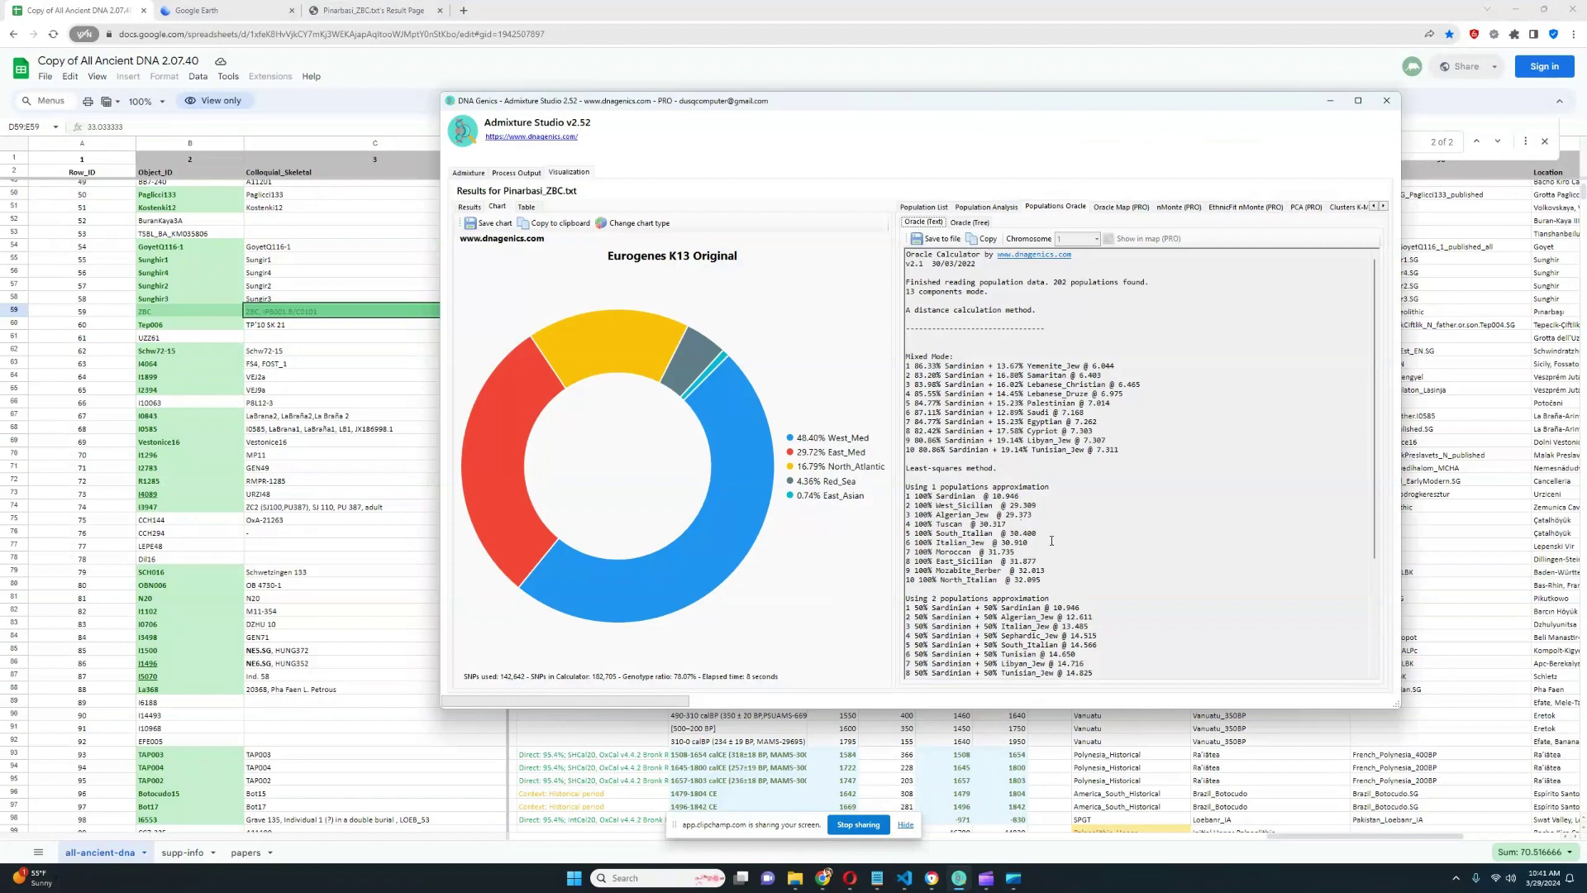
scroll(1052, 541, down, 1)
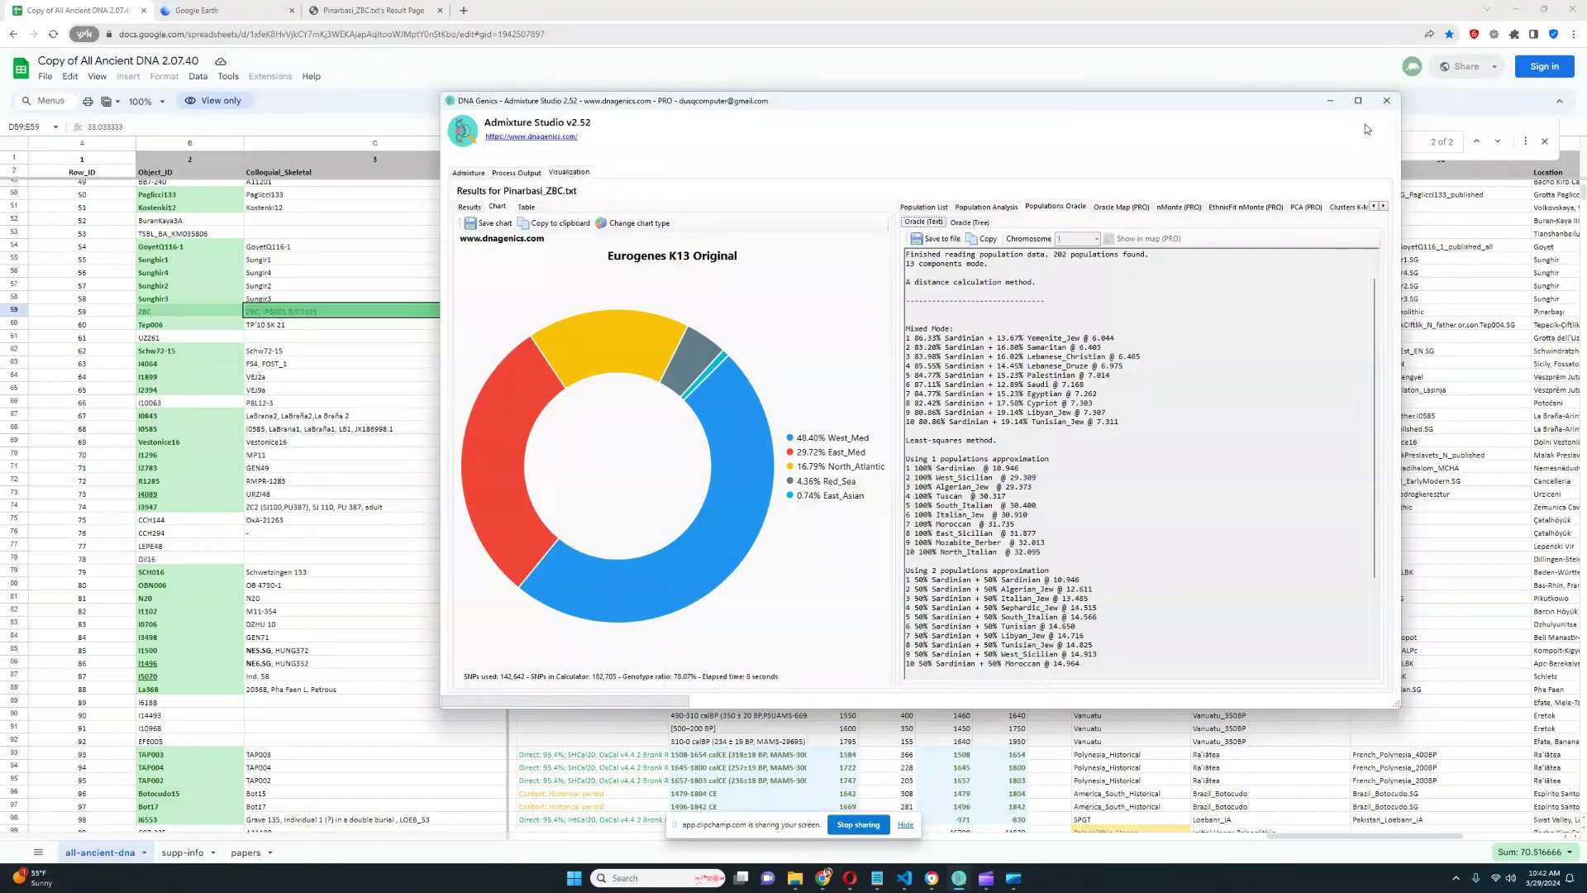
click(1387, 100)
Open the ethnic calculator results from the Pinarbasi_ZBC.txt result page in a centred, enlarged window
click(377, 7)
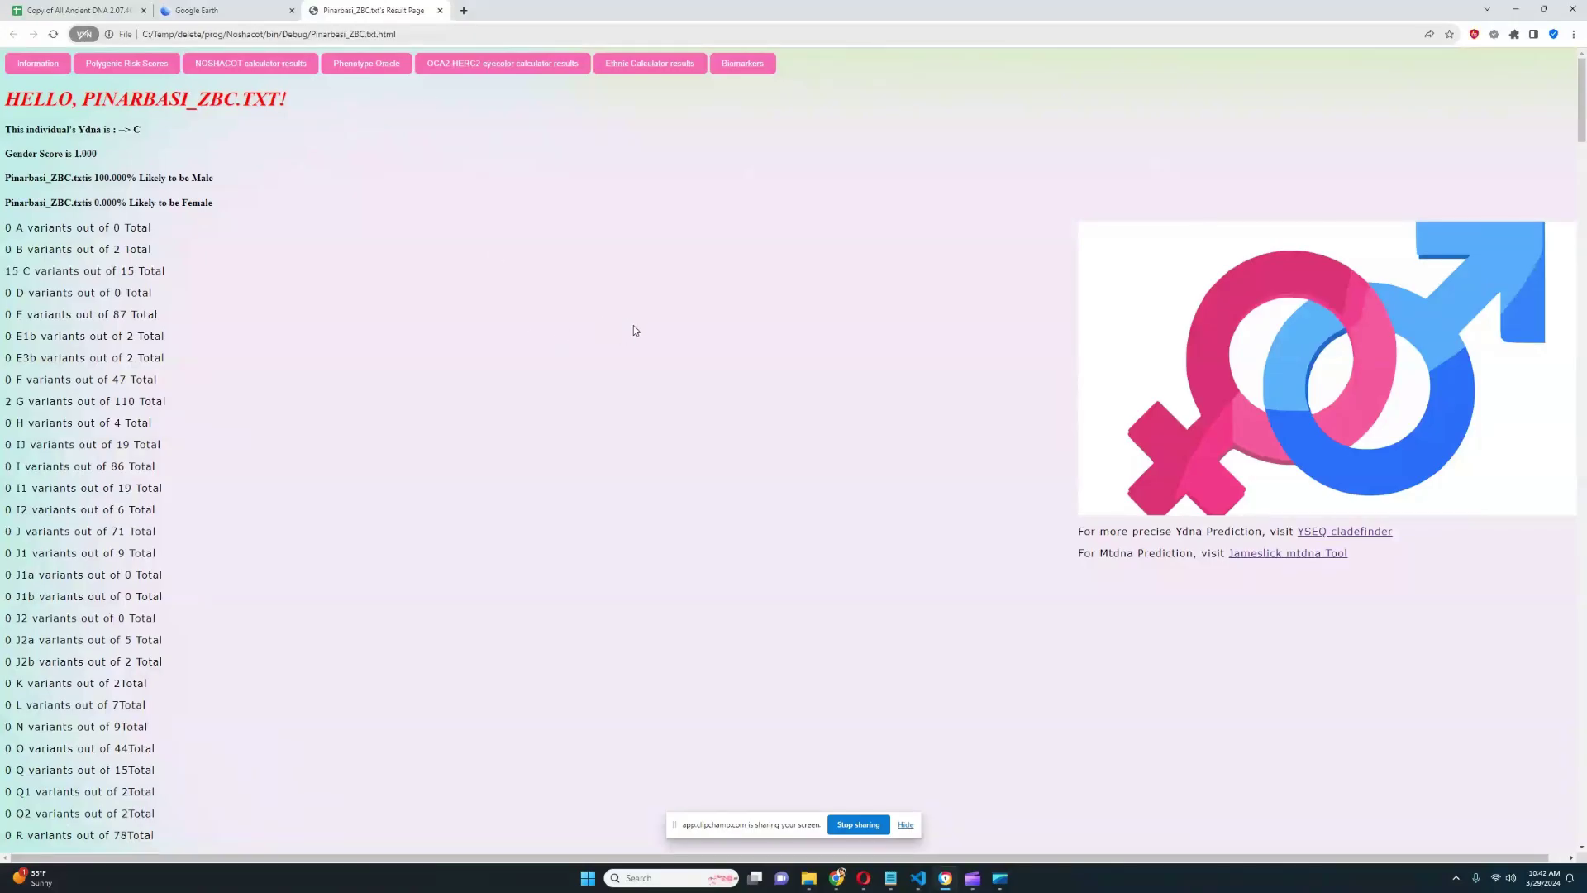
click(650, 63)
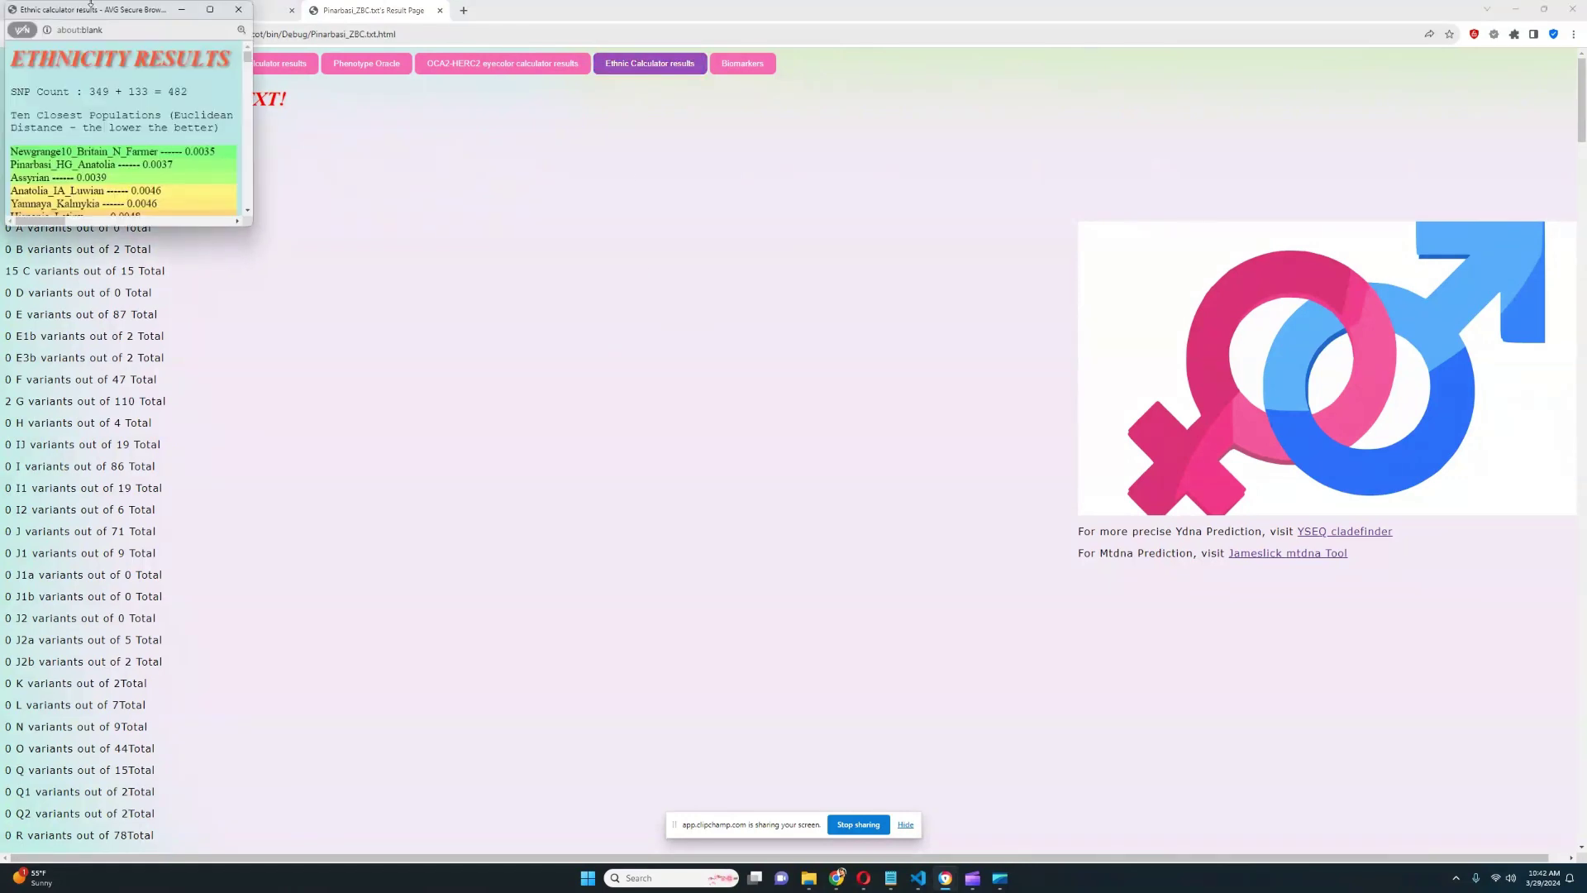
drag(66, 10, 526, 152)
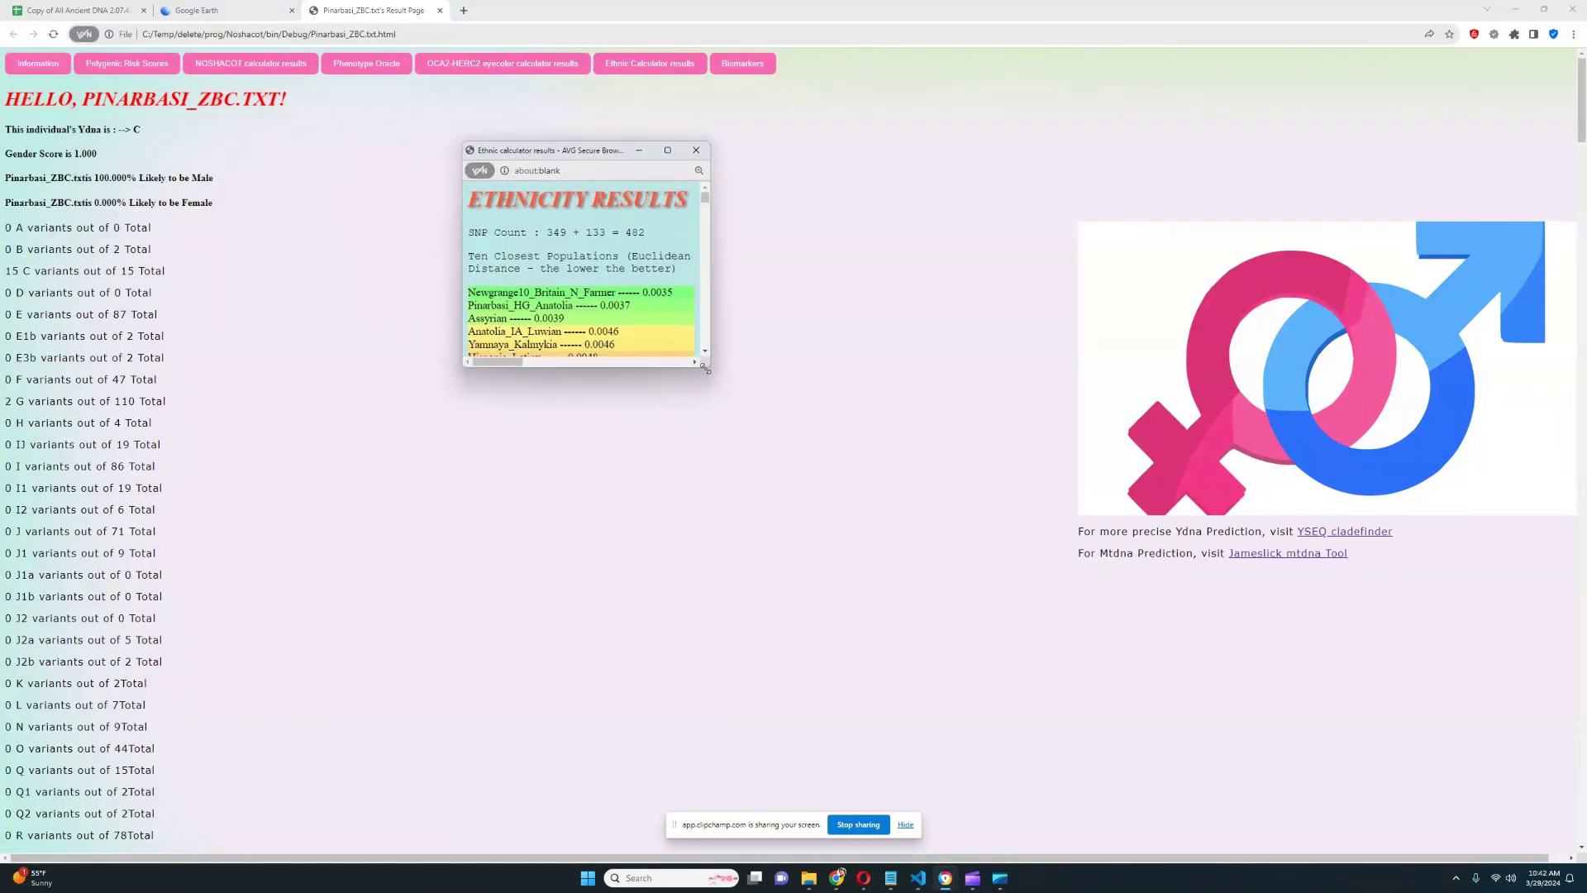
drag(711, 366, 1146, 651)
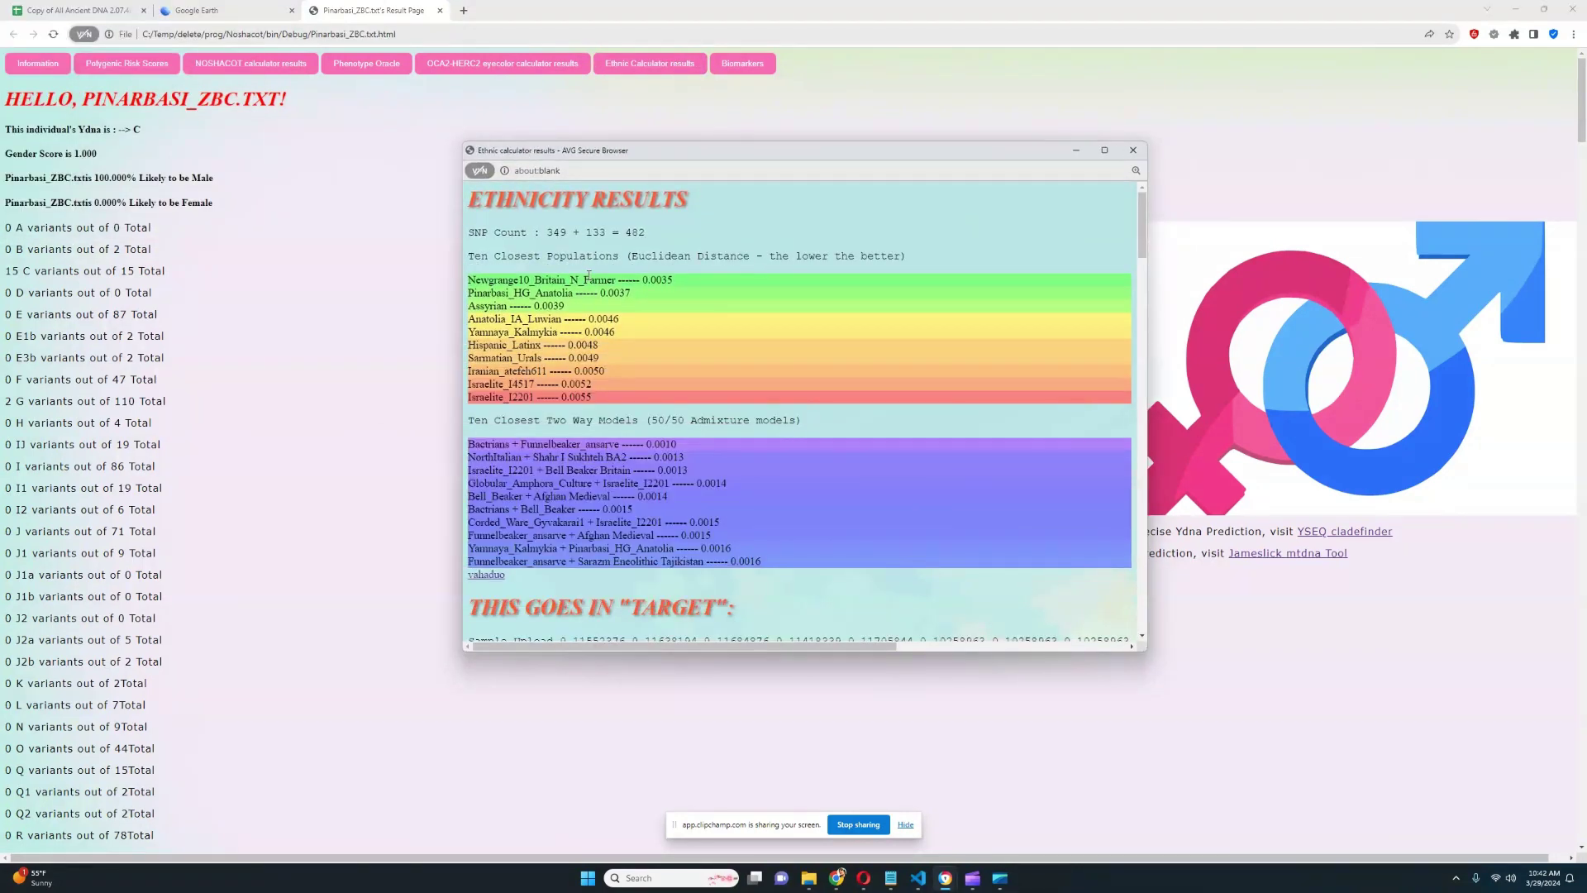
Highlight the Pinarbasi_HG_Anatolia entry among the ten closest populations
drag(469, 280, 636, 292)
click(485, 293)
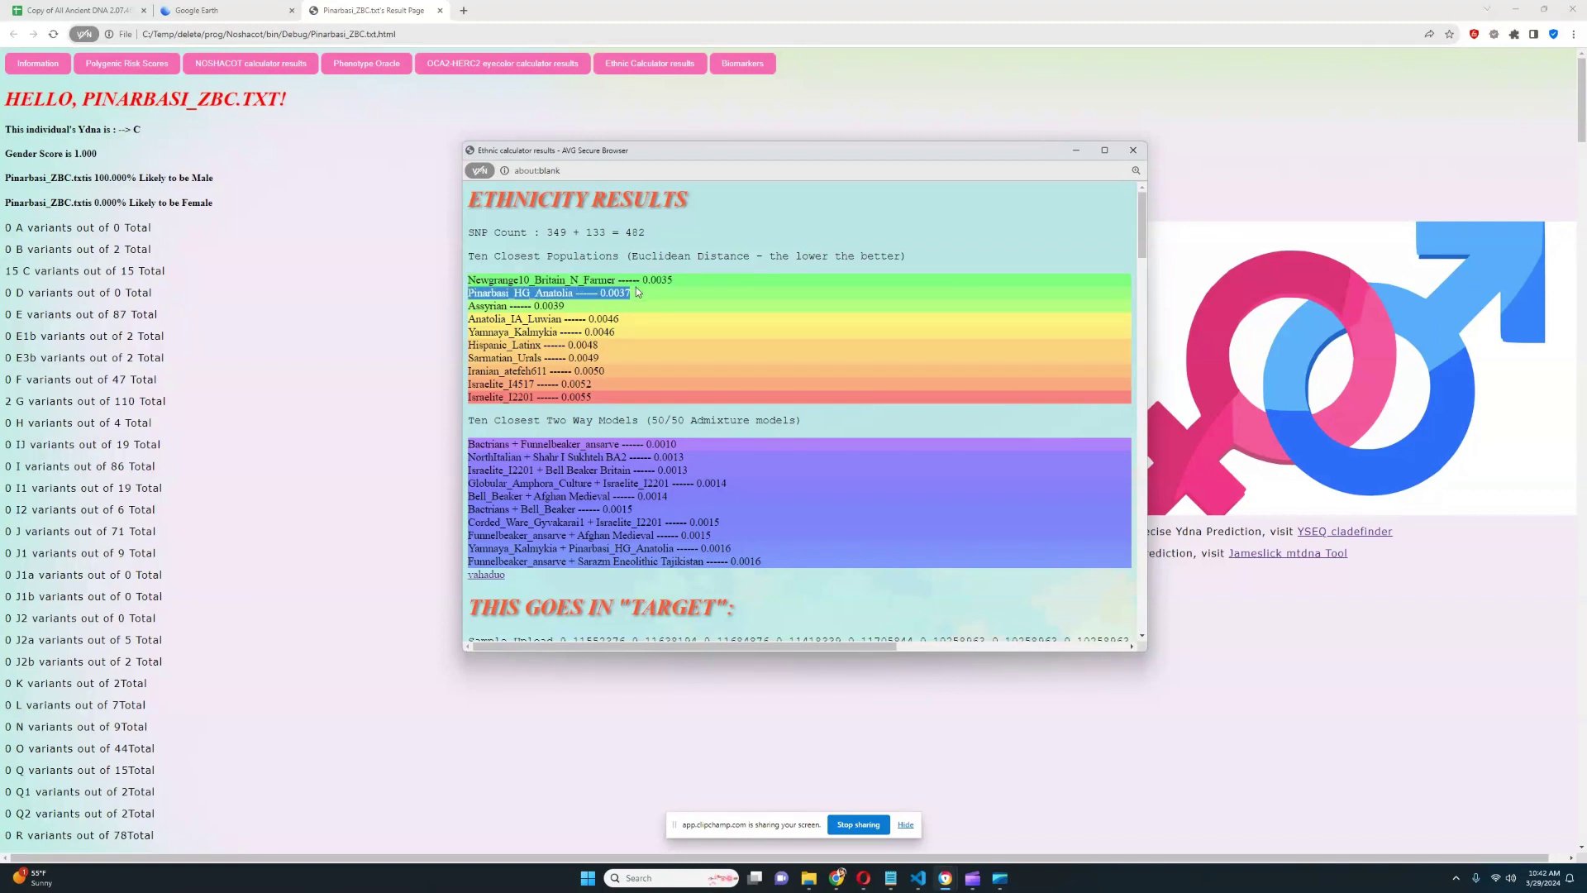
click(601, 292)
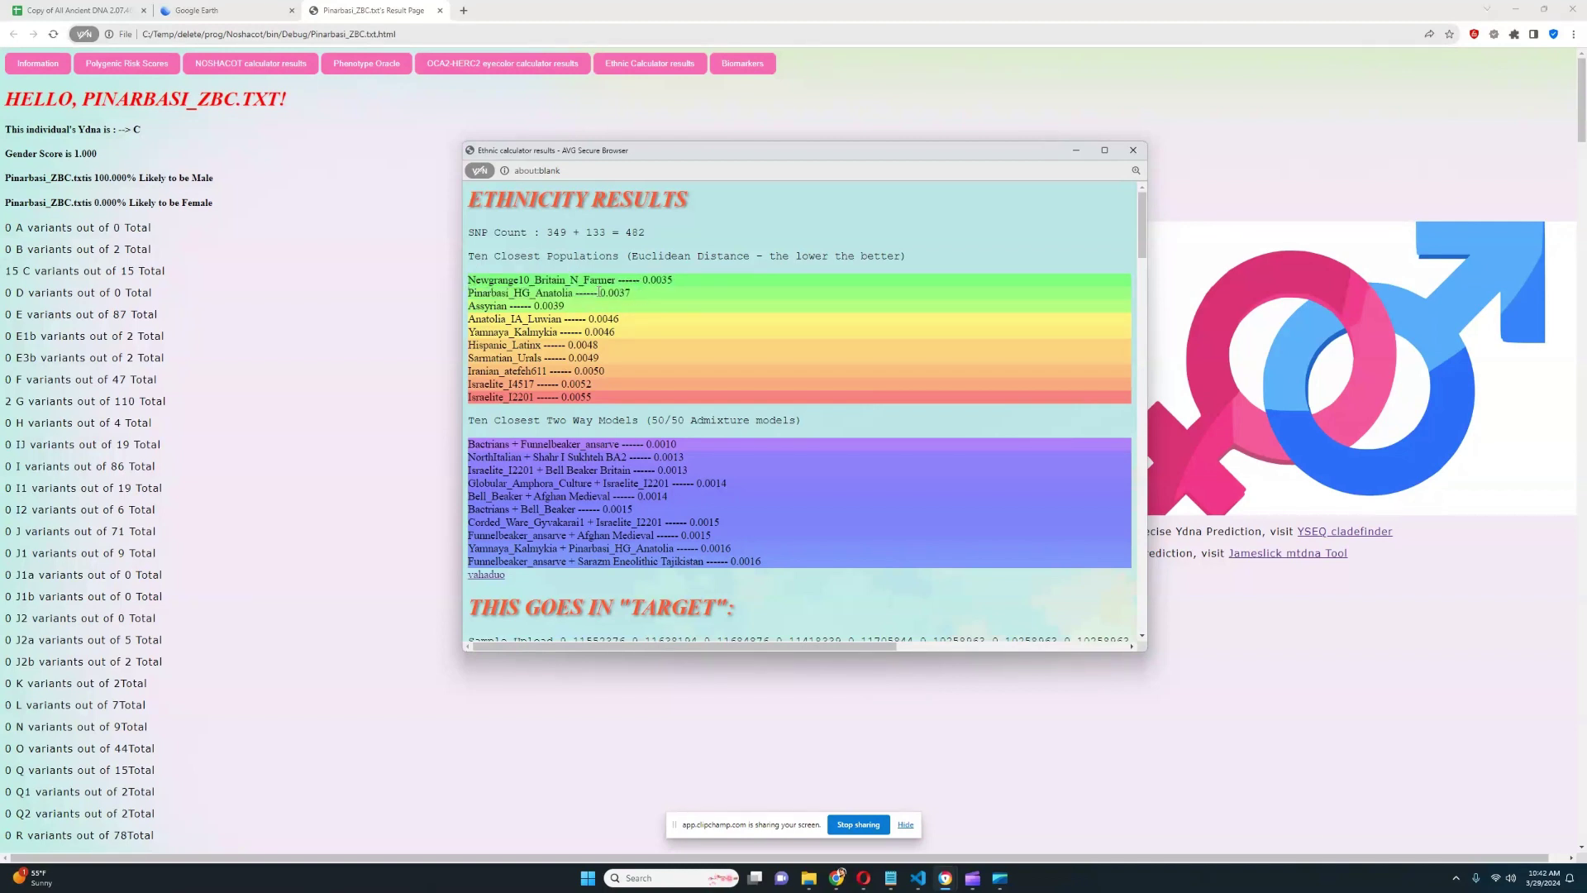
drag(637, 291, 470, 297)
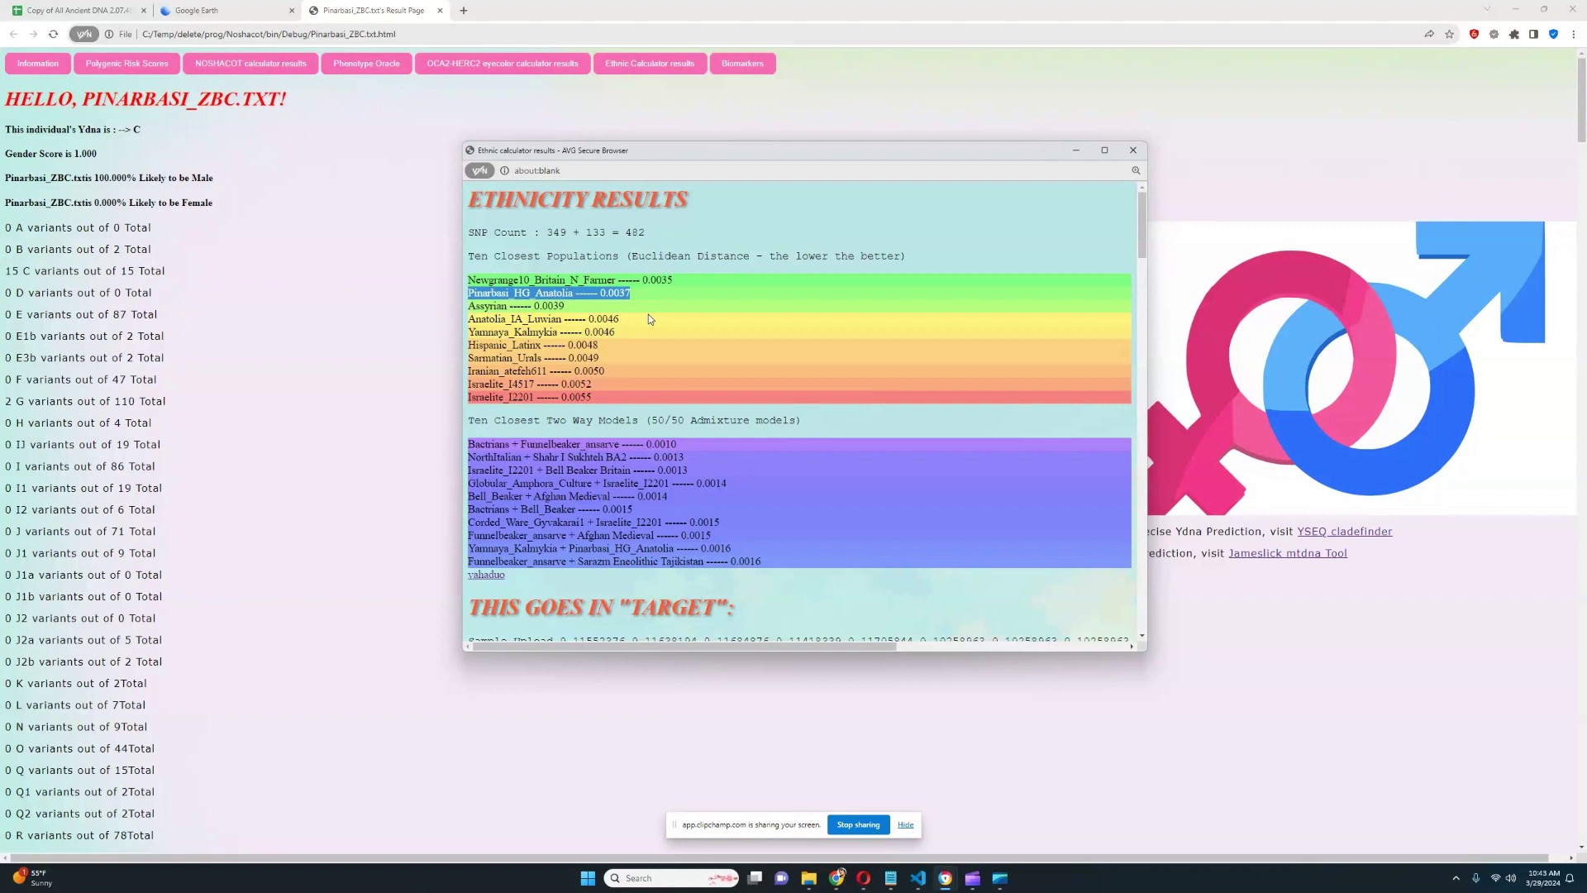
click(546, 294)
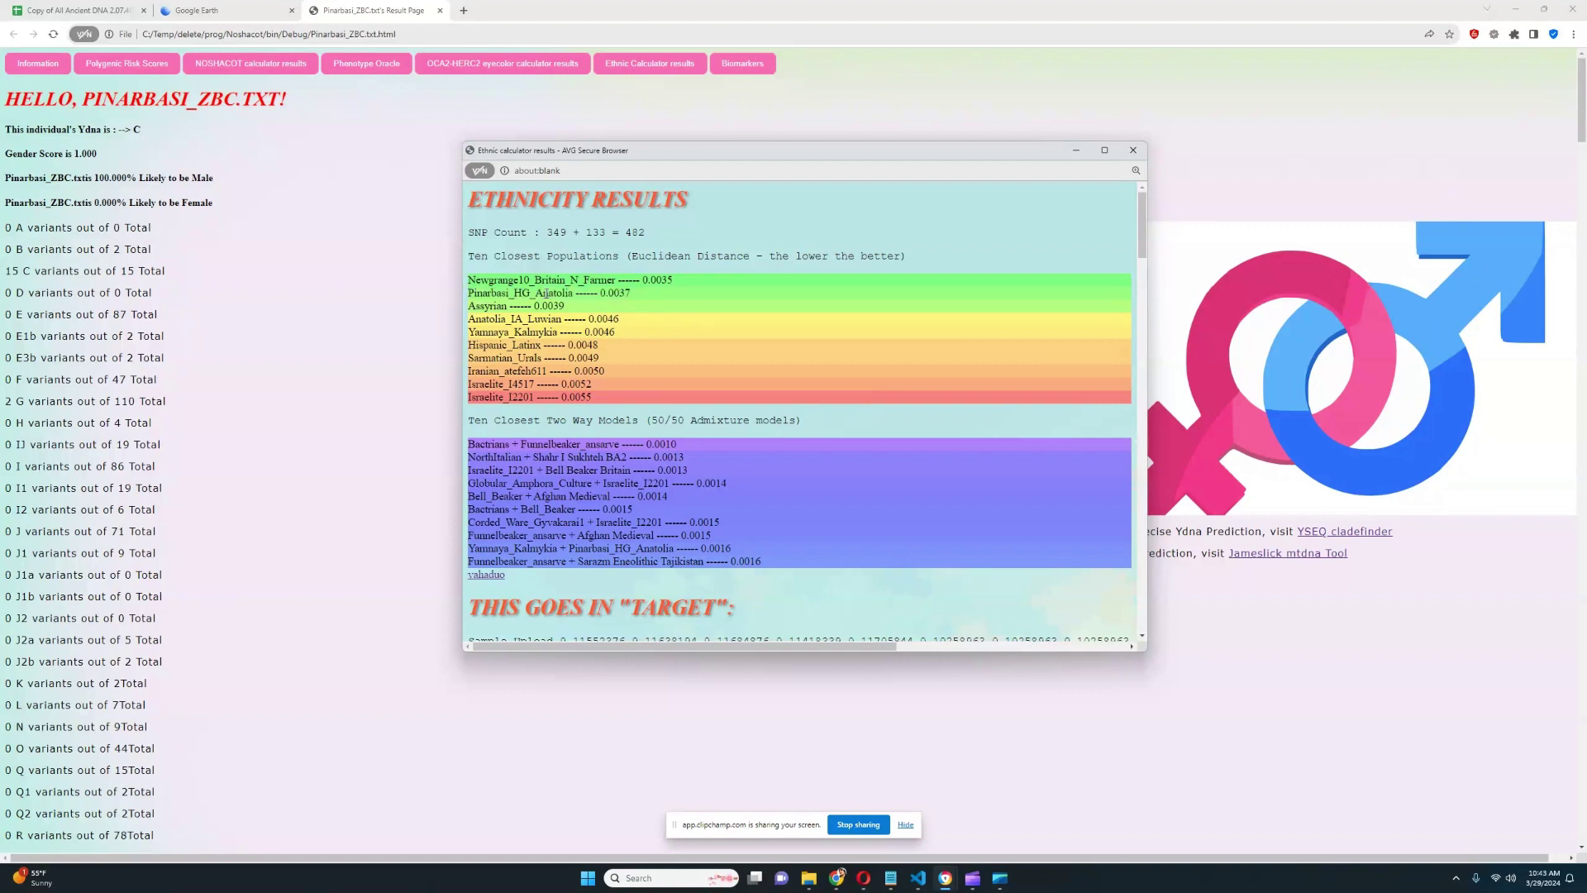
drag(574, 292, 468, 293)
Compare the Newgrange10_Britain_N_Farmer, Pinarbasi_HG_Anatolia and Assyrian entries by highlighting them, and close the ethnicity results
drag(644, 296, 617, 278)
click(493, 281)
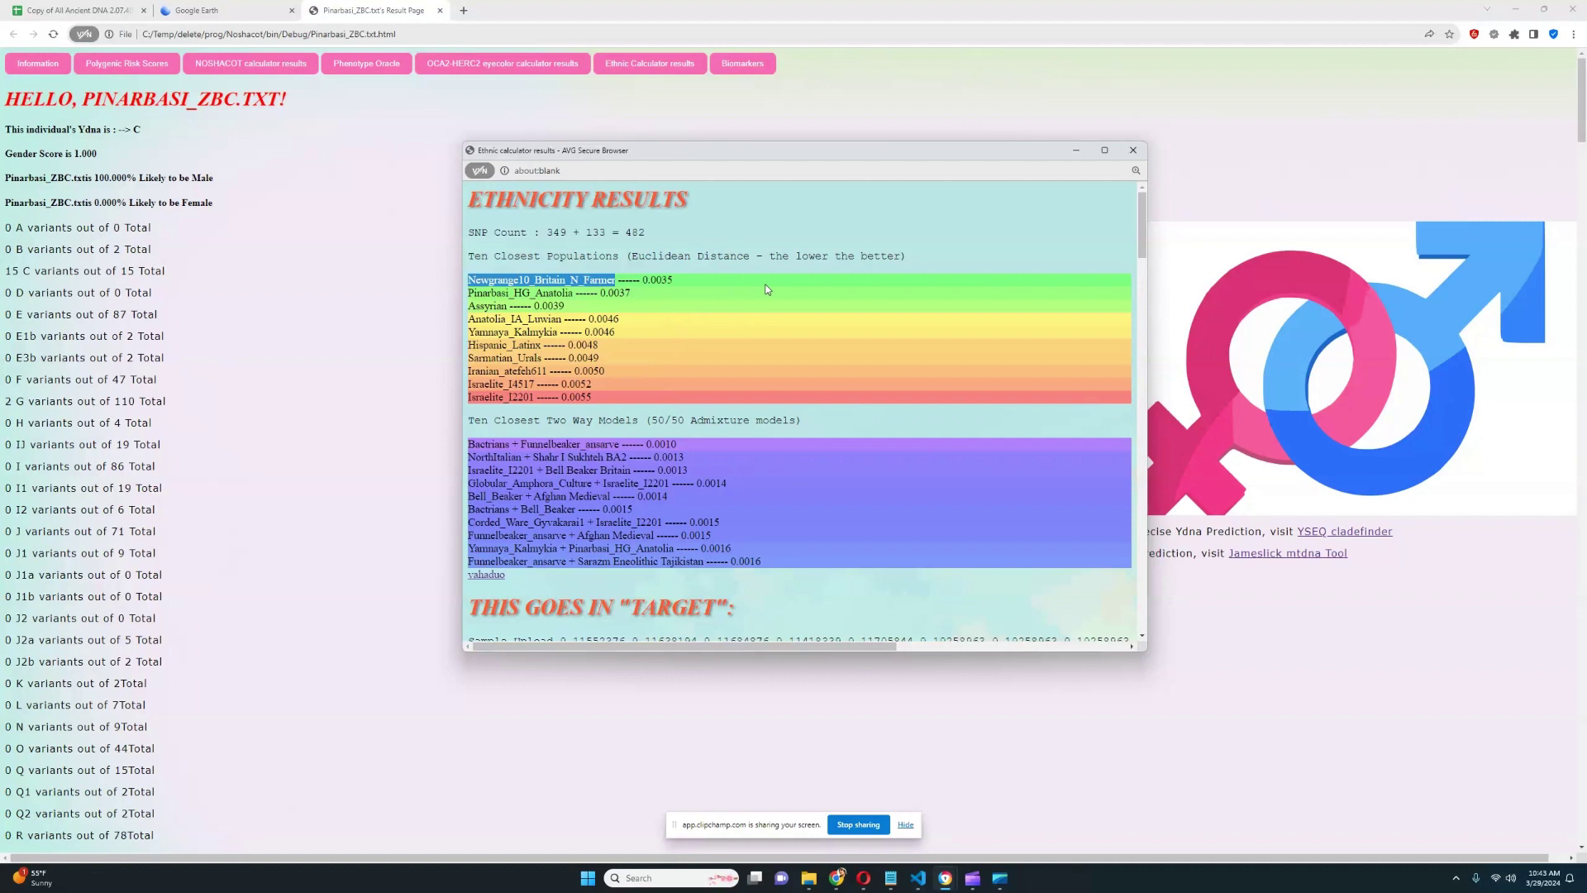
drag(649, 295, 456, 296)
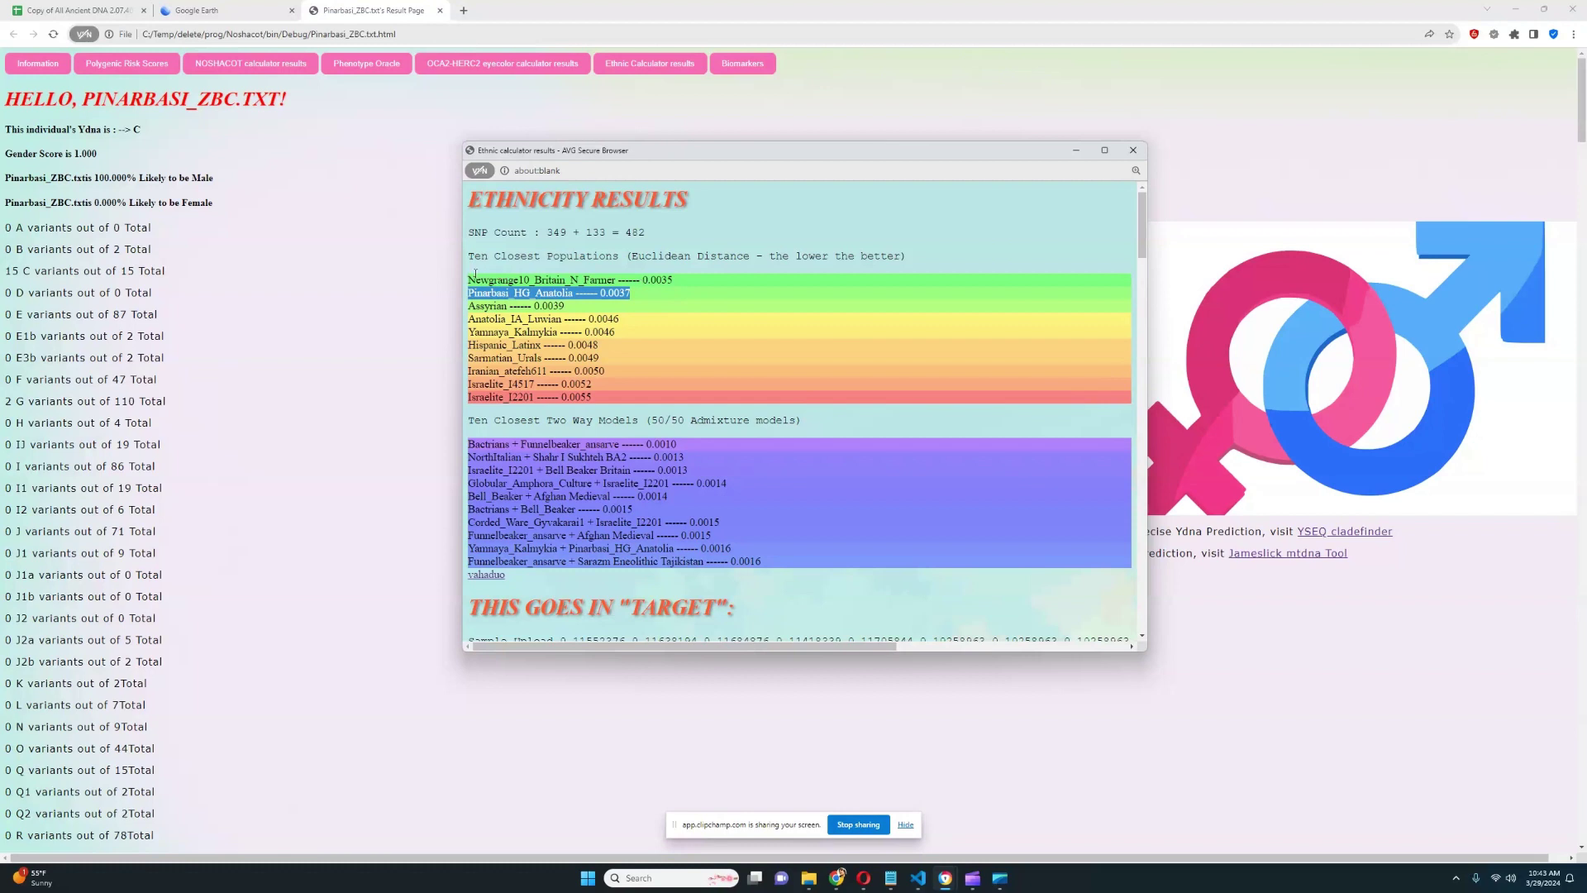
drag(475, 273, 628, 281)
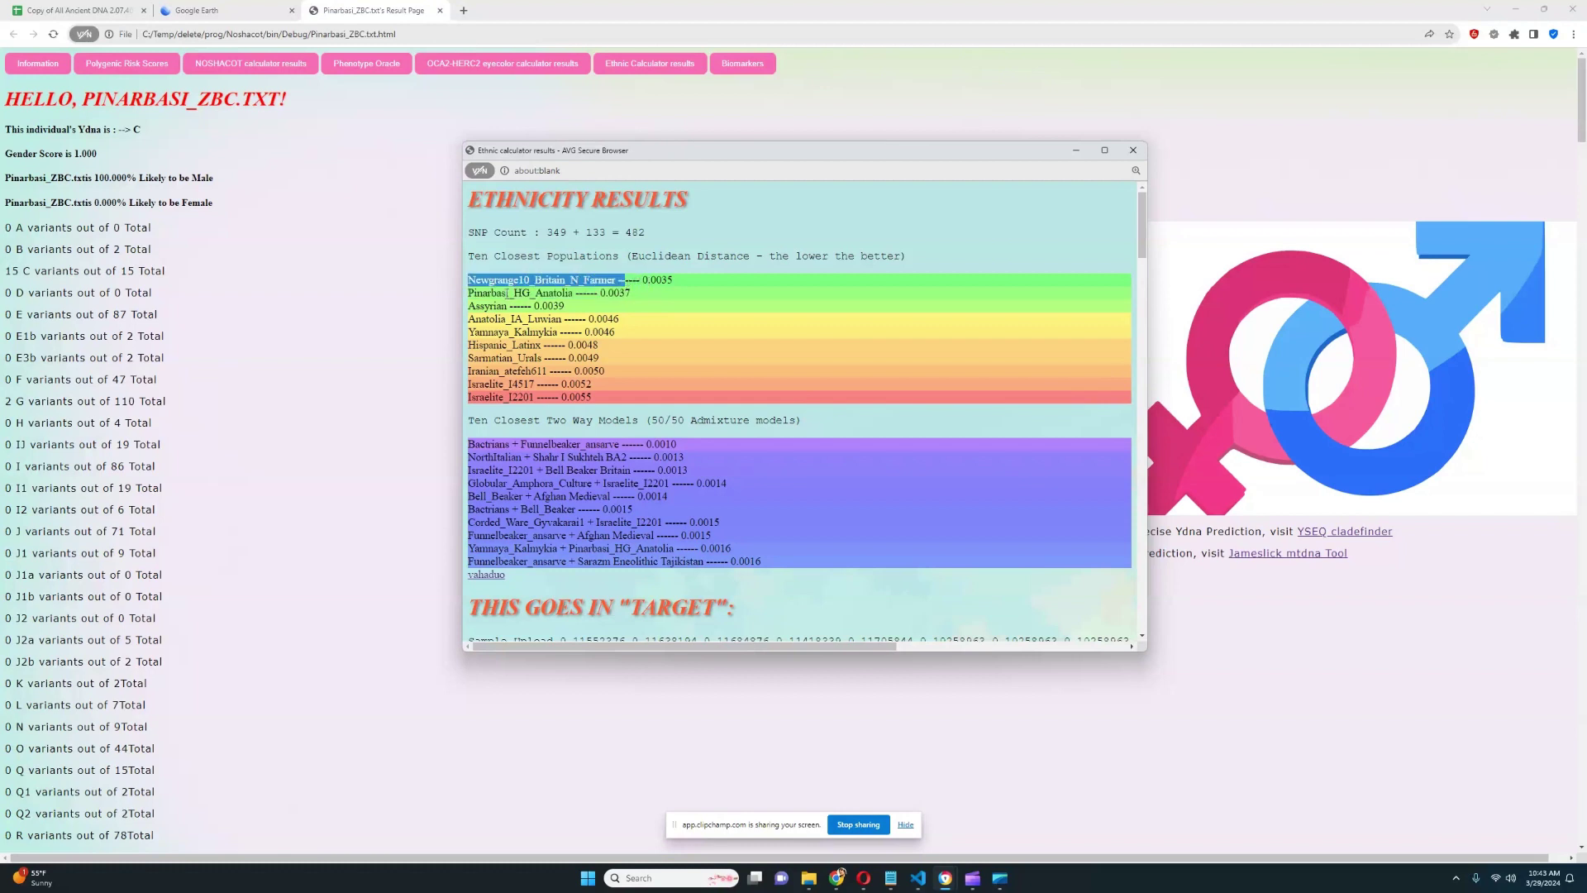
drag(475, 295, 563, 295)
drag(468, 306, 563, 318)
click(684, 333)
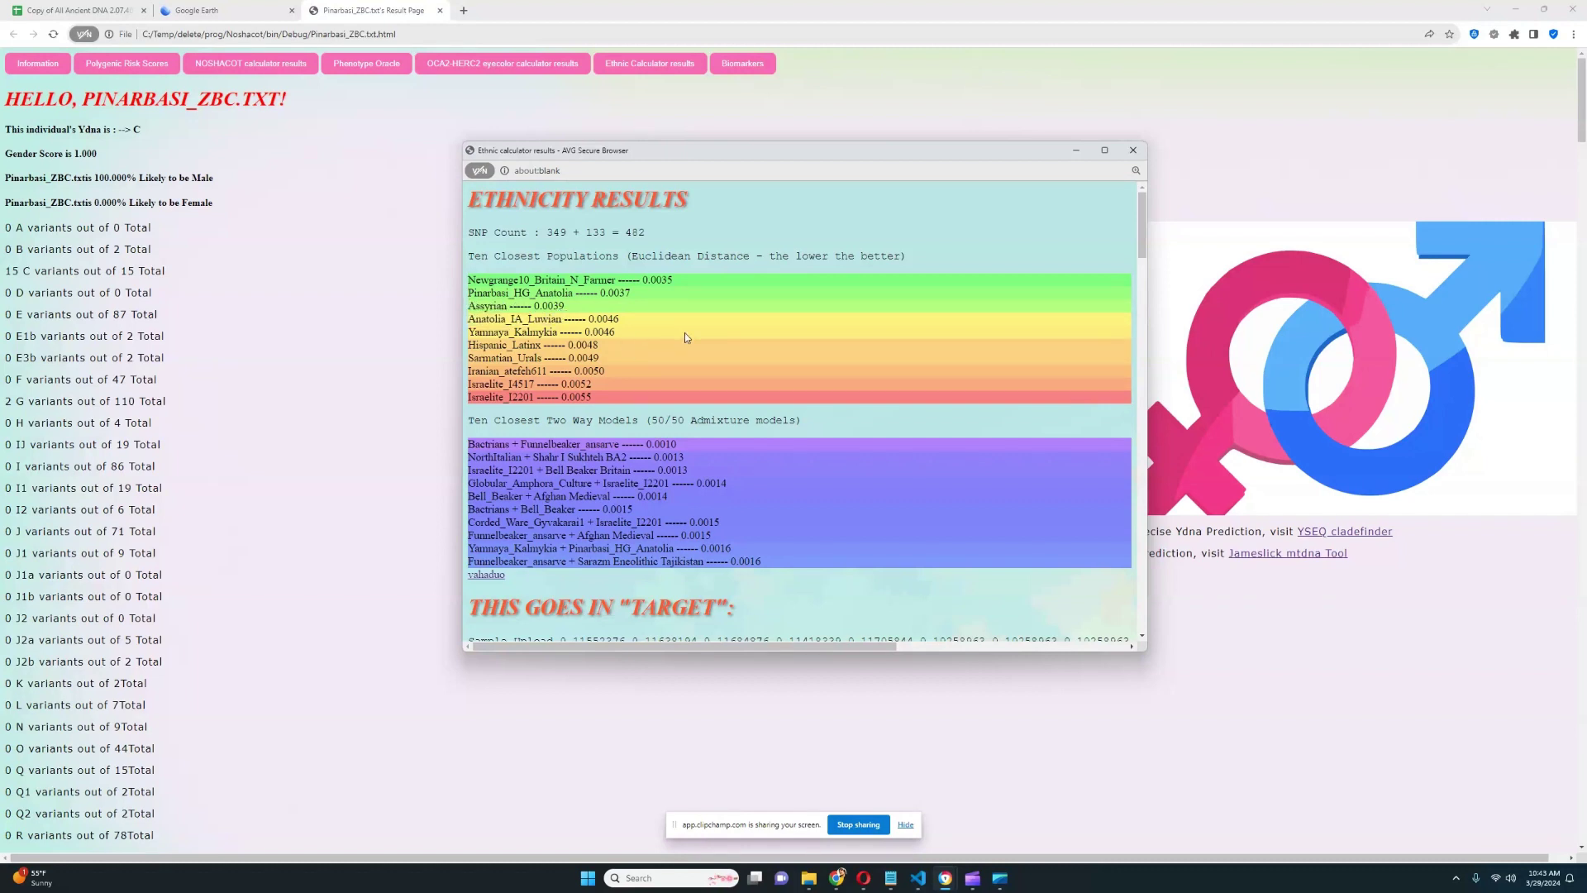
click(1133, 150)
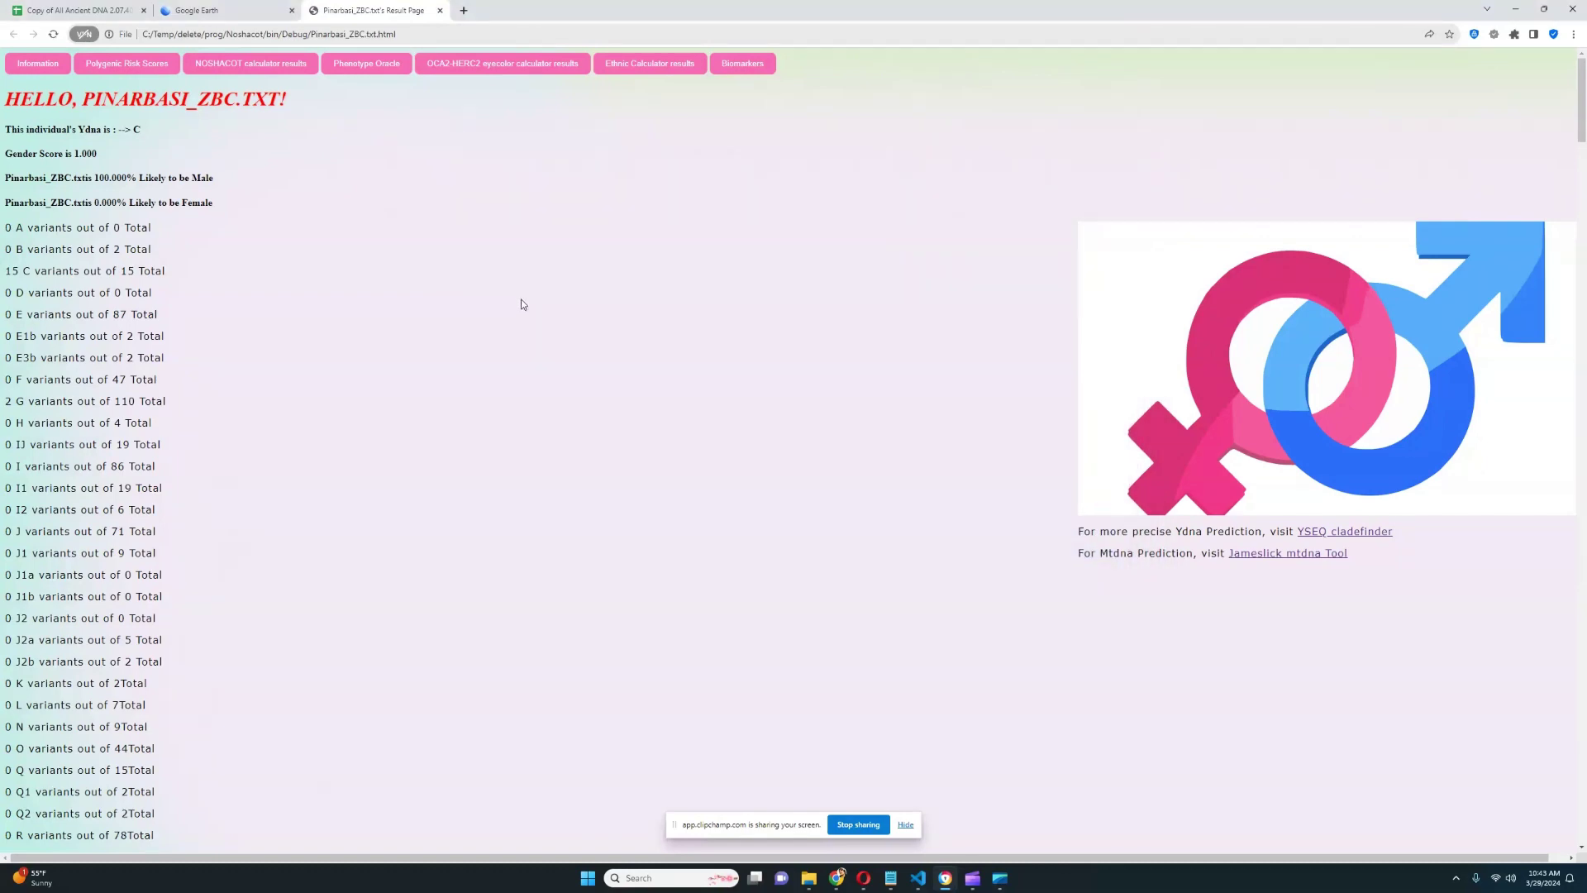
Open the NOSHACOT phenotype predictor results in a repositioned, enlarged window
click(311, 66)
drag(119, 6, 396, 118)
drag(526, 329, 1155, 738)
Highlight the Brown Eyes and Darkest Brown Eyes likelihoods in the eye color distribution
drag(472, 619, 273, 618)
drag(420, 595, 273, 597)
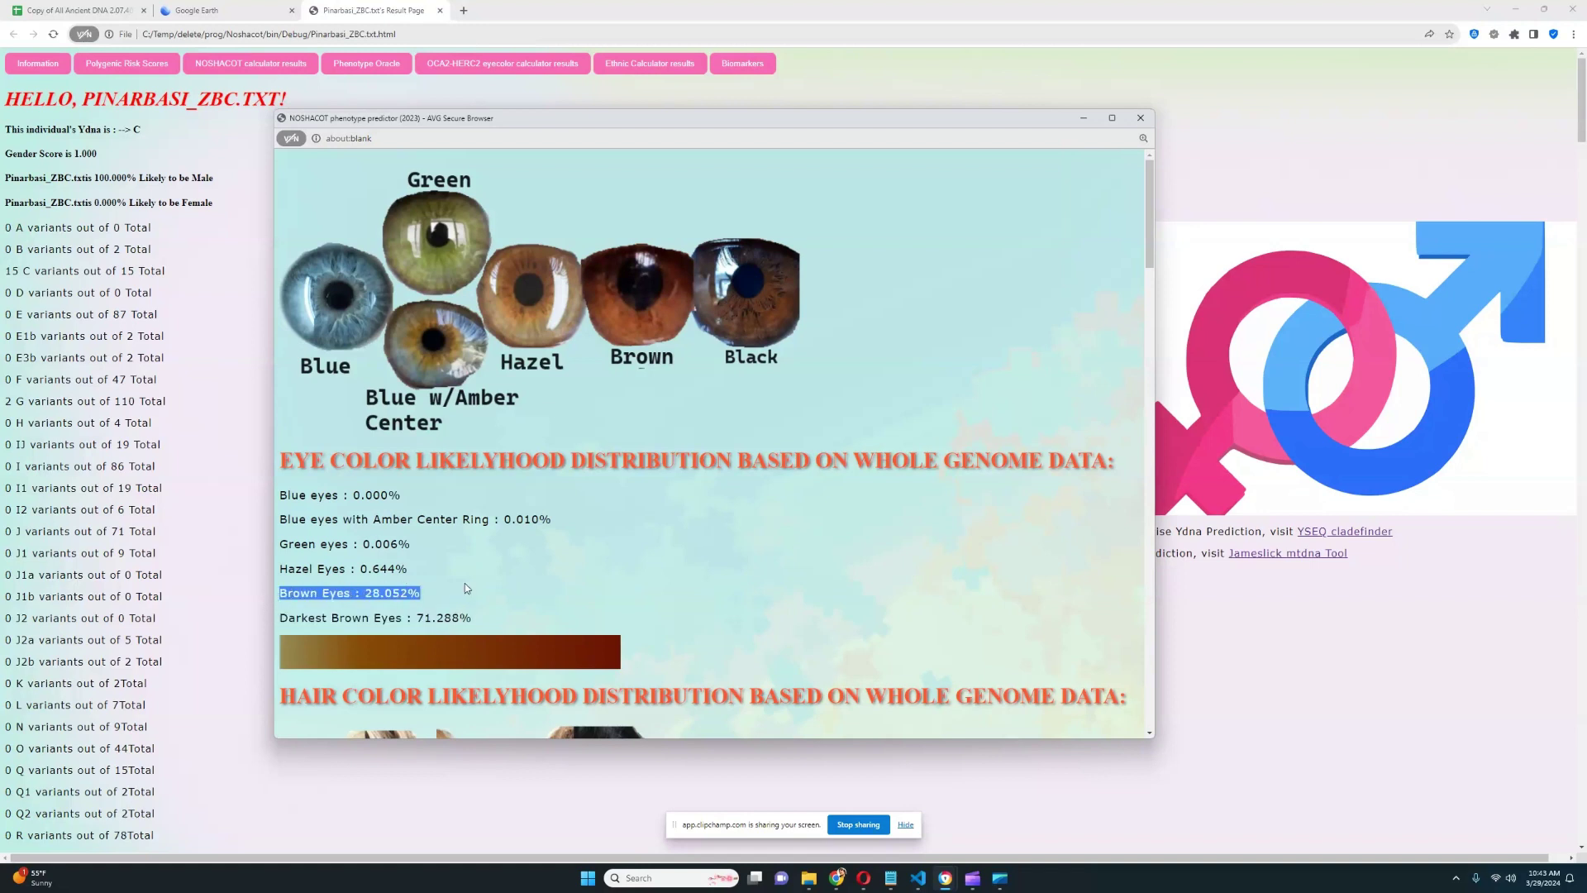
drag(477, 625, 244, 612)
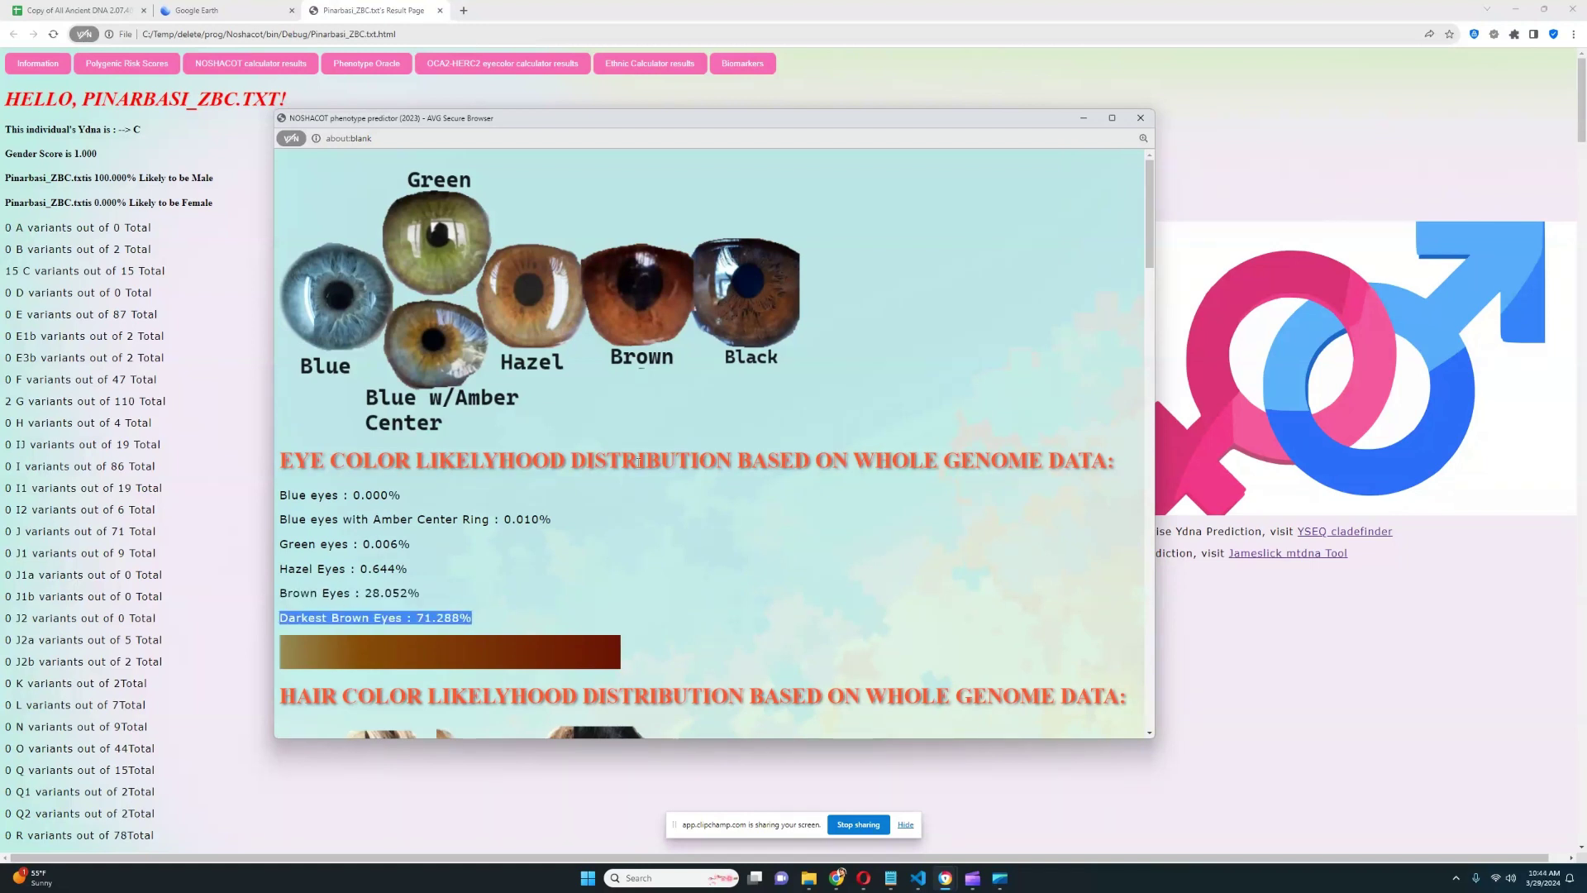
Highlight the Black hair likelihood in the hair color distribution, and clear the selection
scroll(639, 463, down, 5)
drag(430, 553, 278, 557)
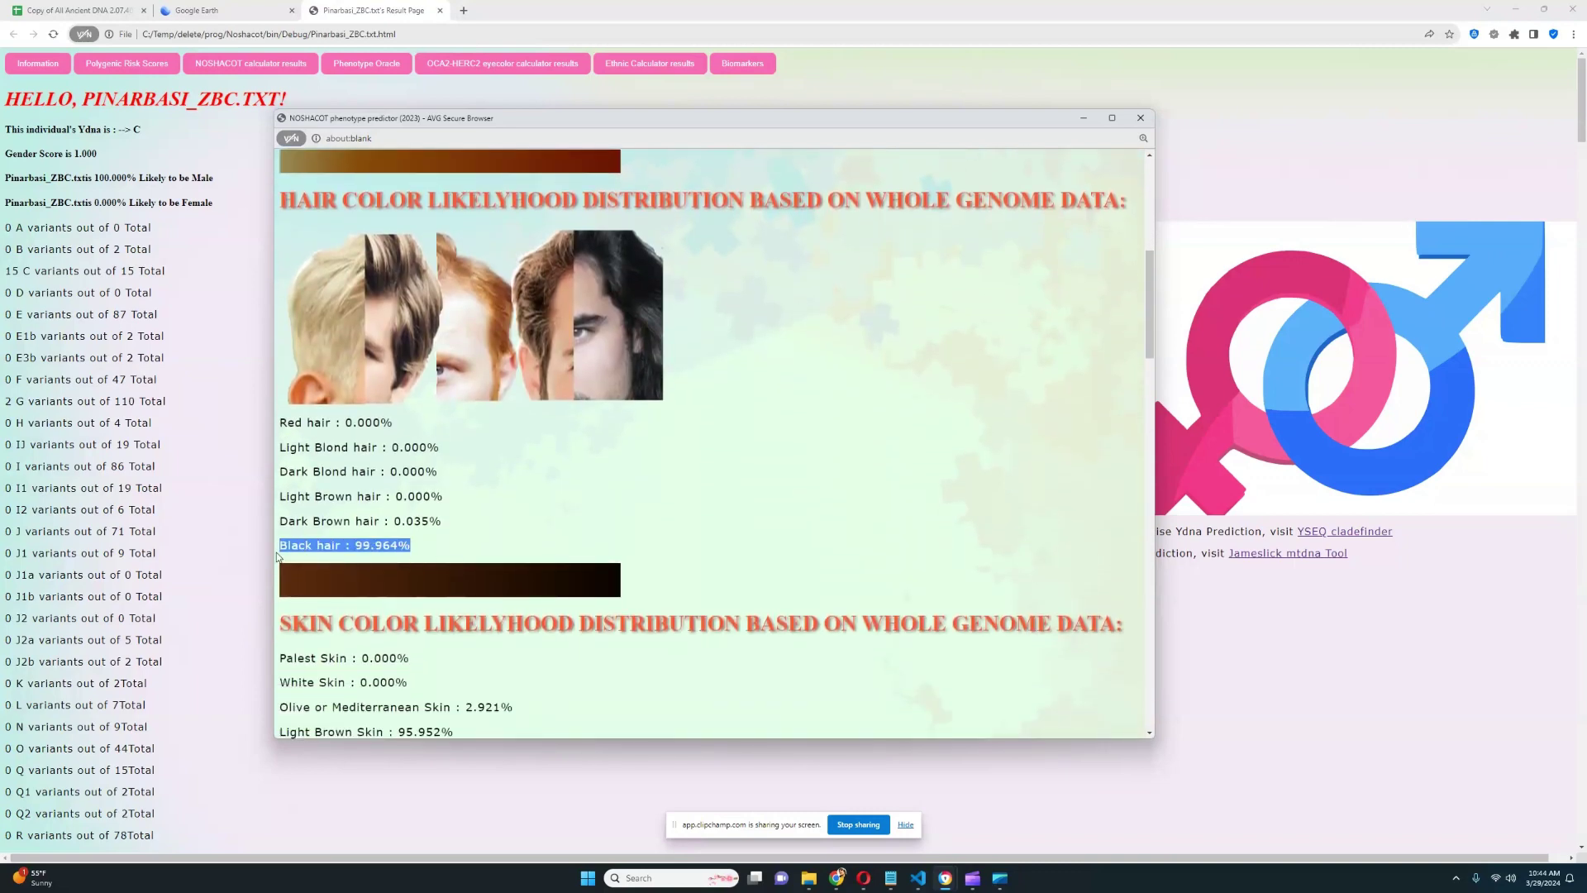
click(476, 534)
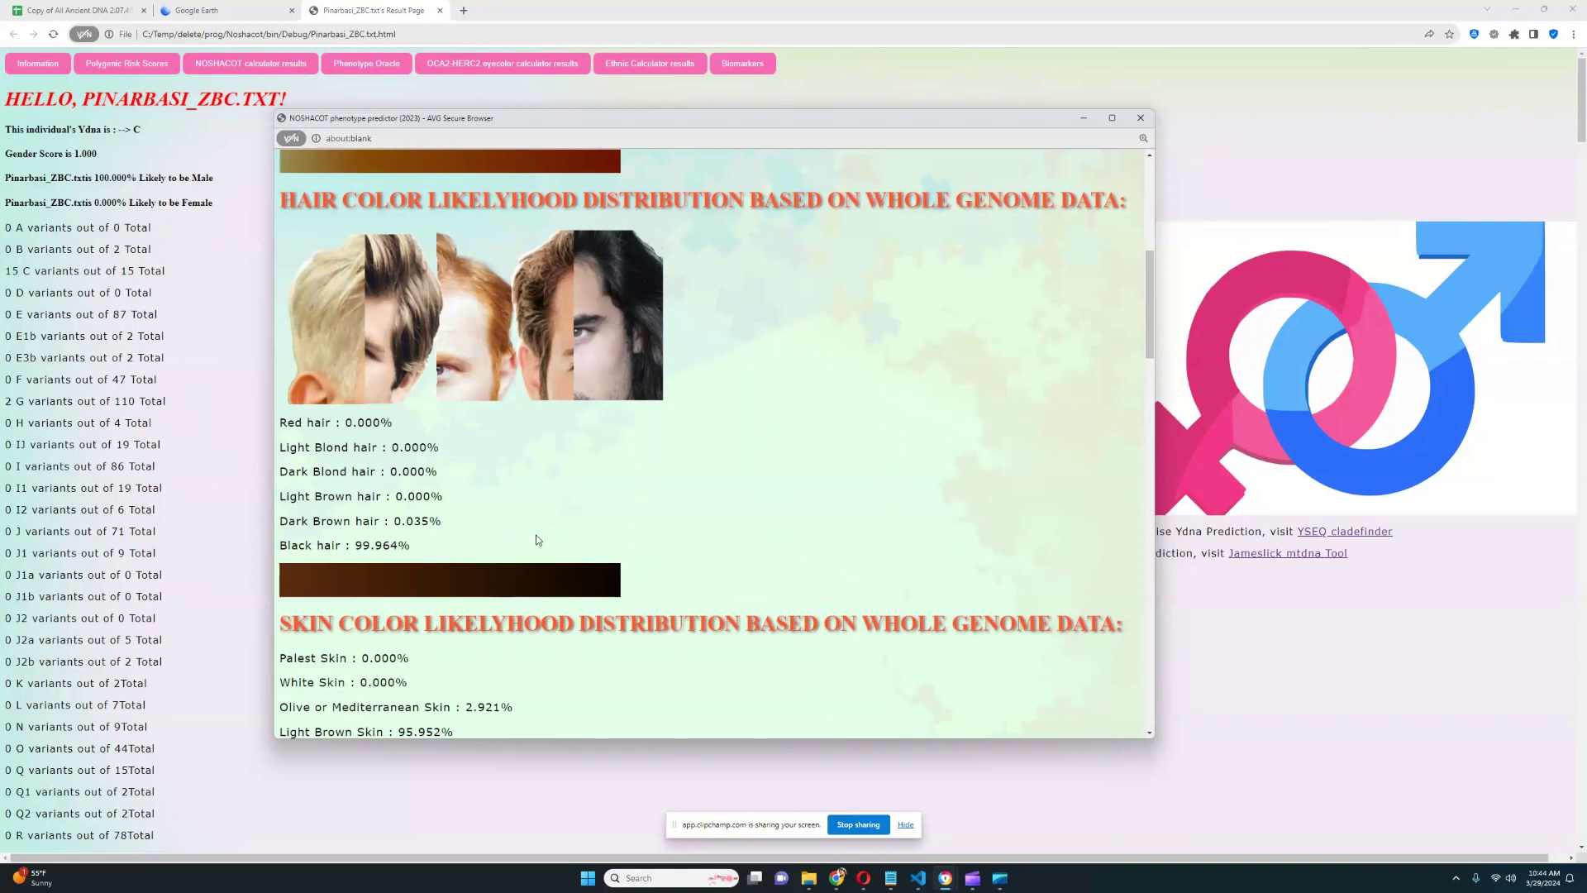
Highlight the Light Brown Skin likelihood in the skin color distribution and the Wavy hair likelihood under hair texture
scroll(694, 570, down, 3)
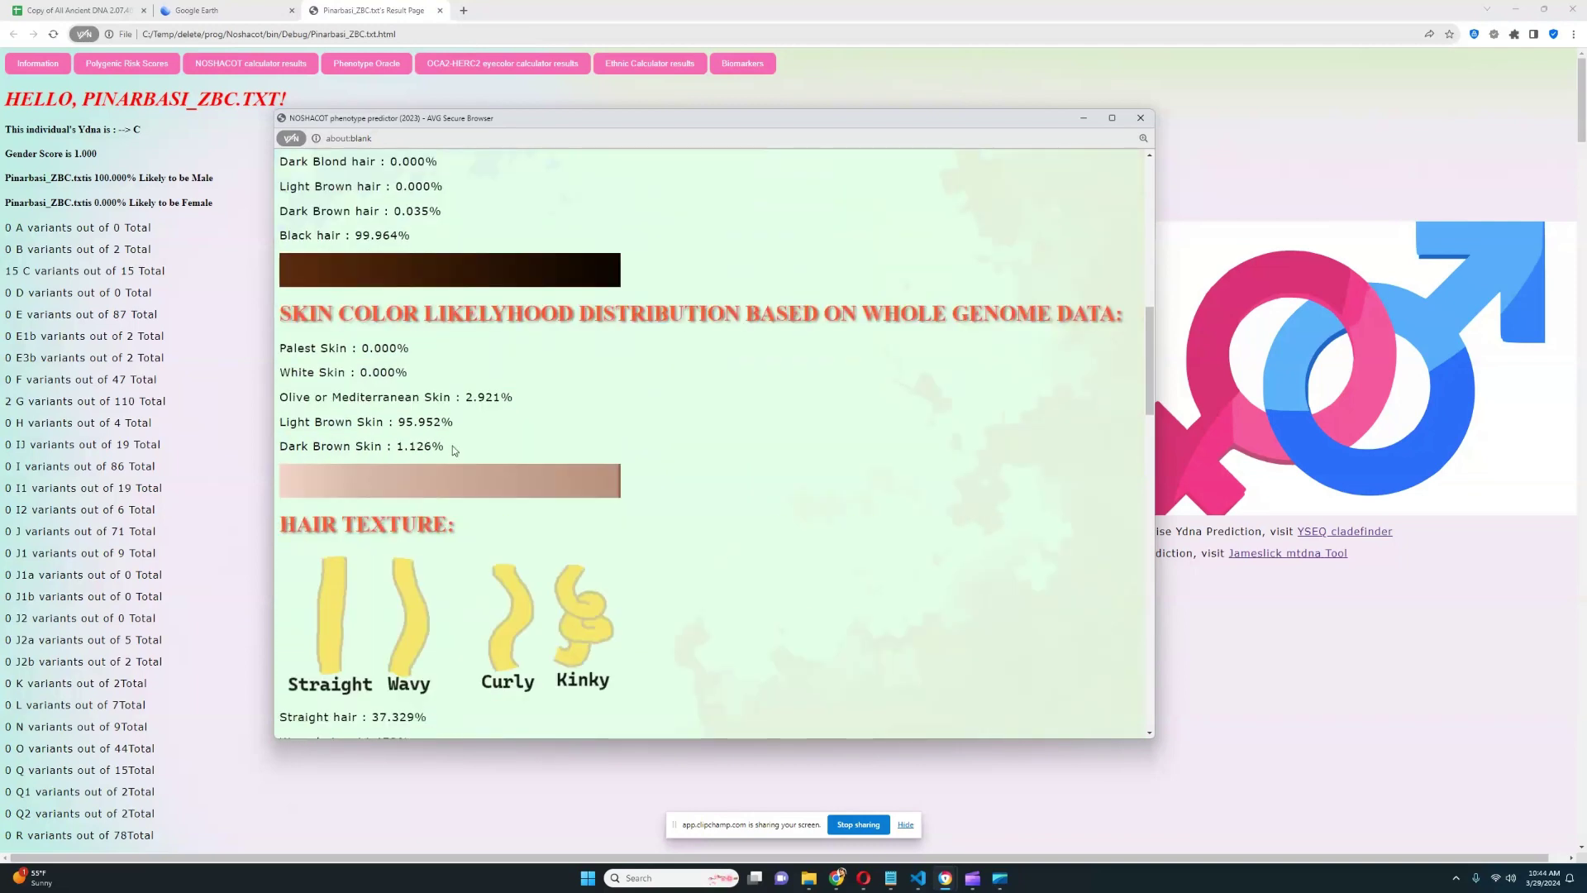
triple_click(401, 427)
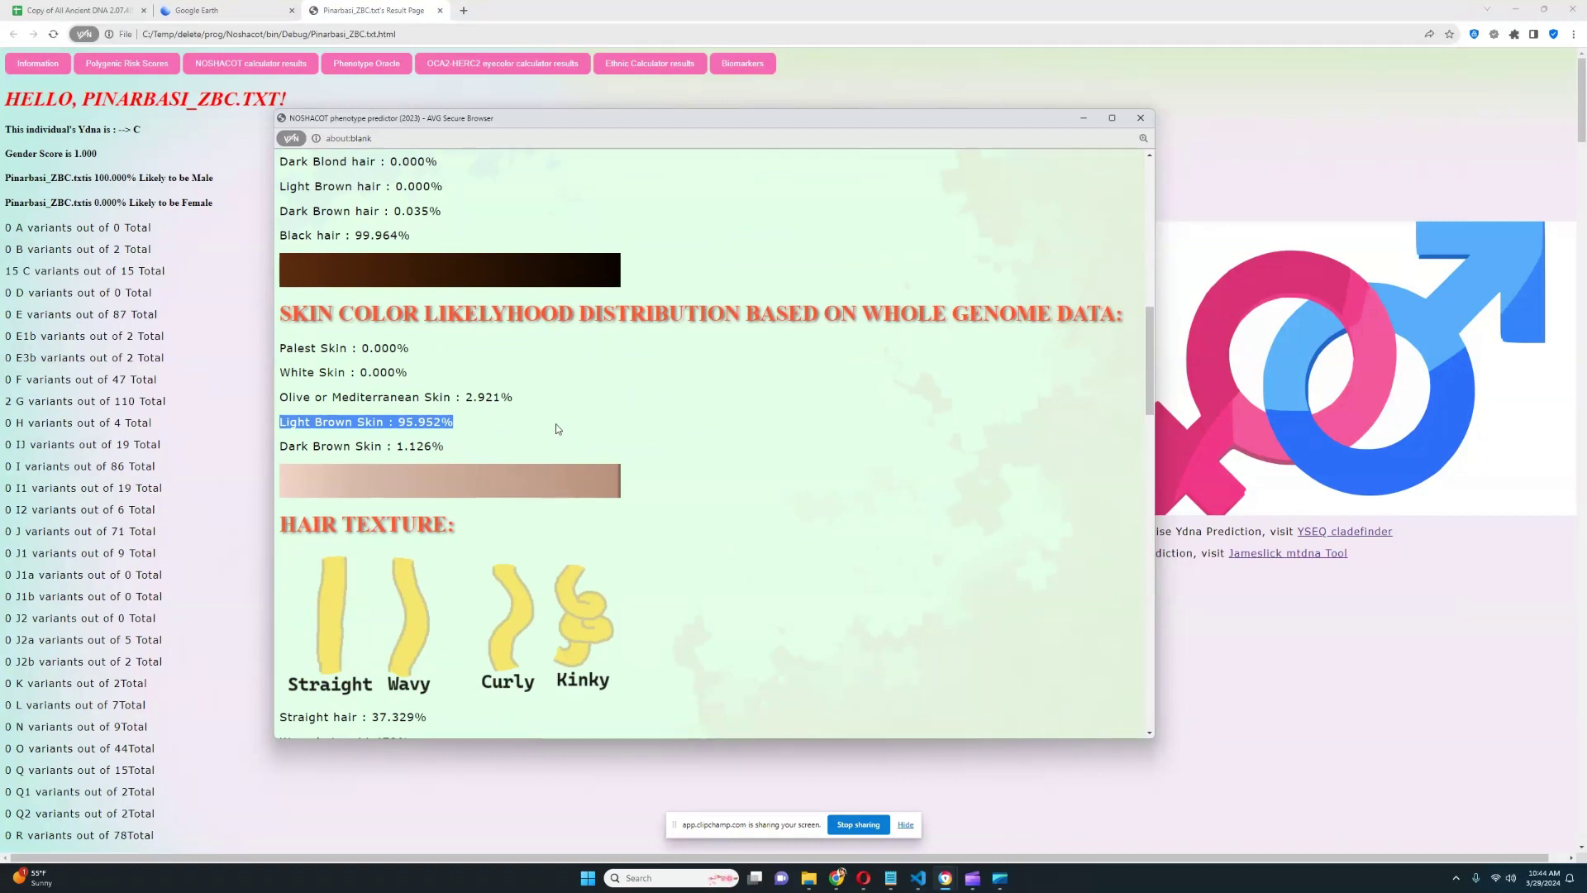
scroll(702, 455, down, 3)
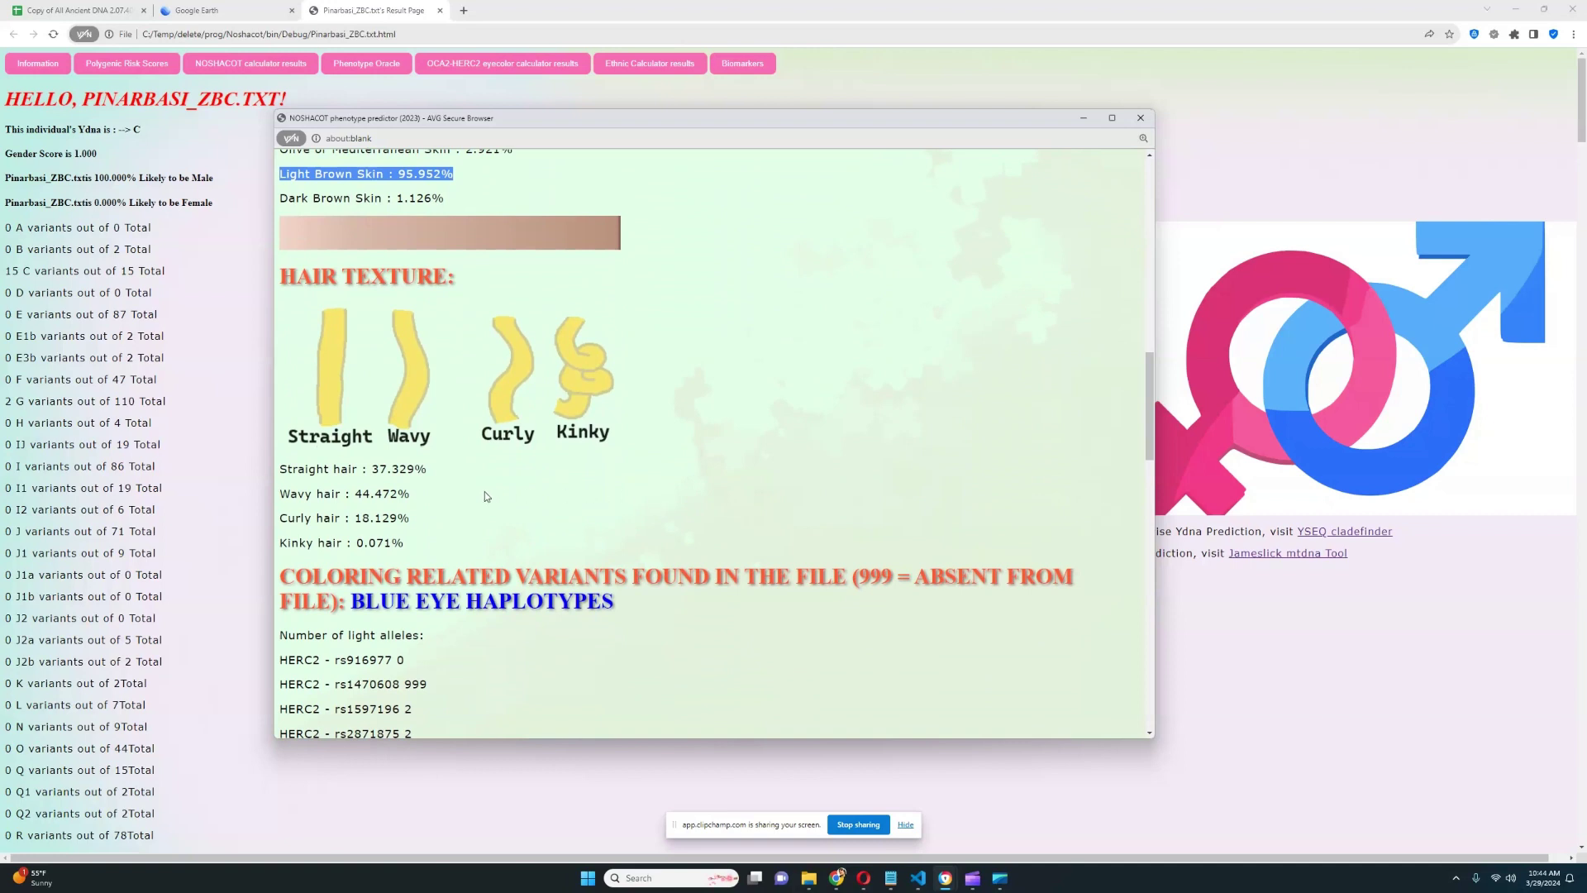
click(348, 487)
triple_click(349, 490)
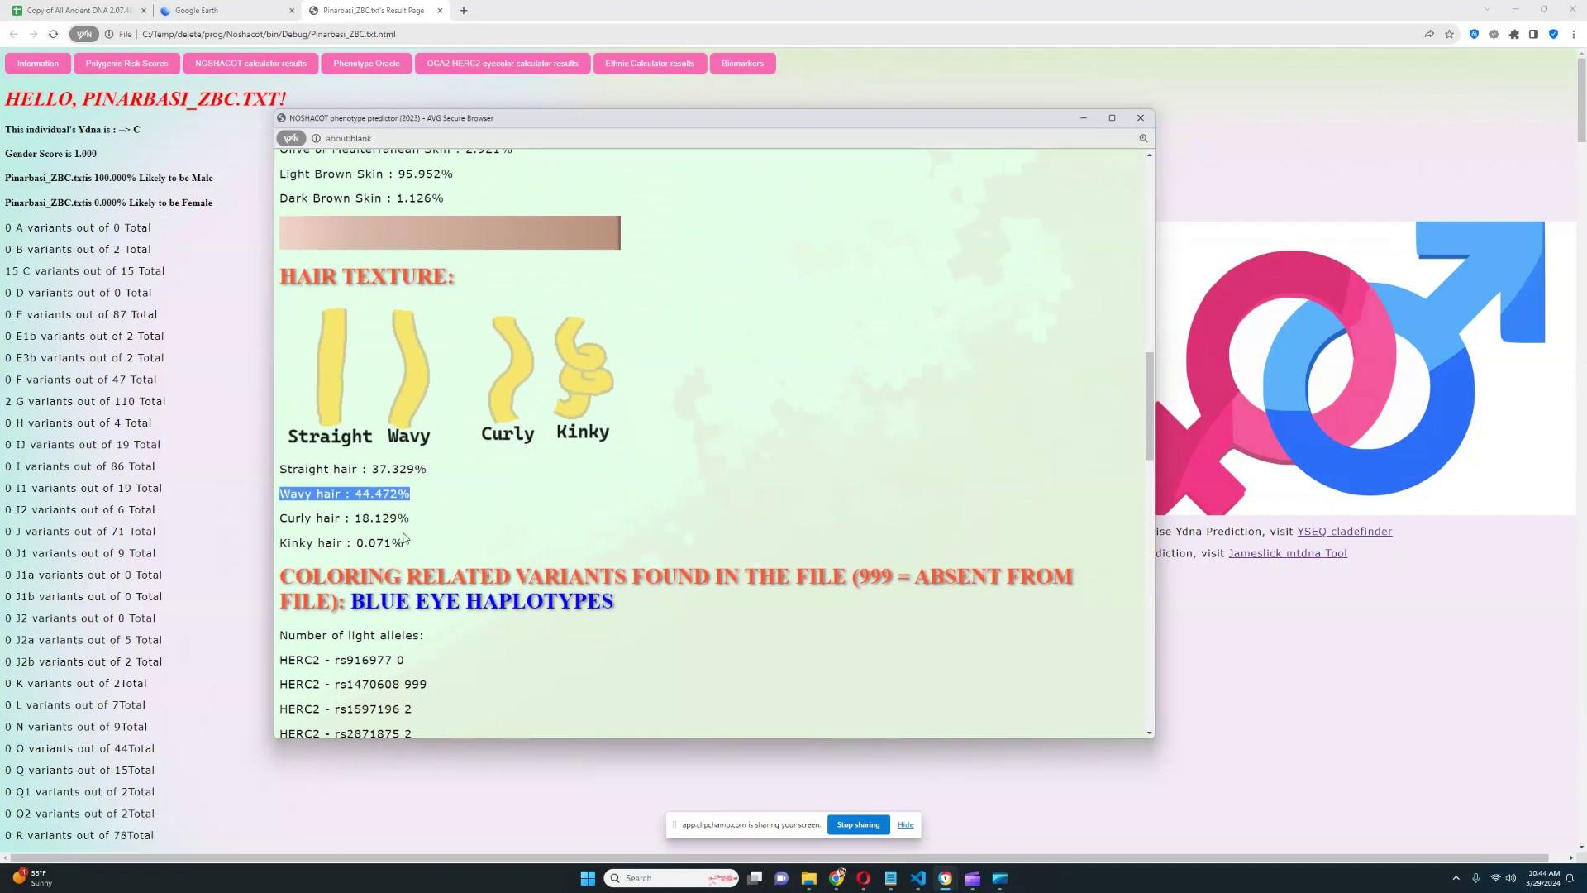
Highlight the Kinky hair likelihood under hair texture, and the Straight, Wavy and Curly hair lines above it
drag(411, 542, 220, 539)
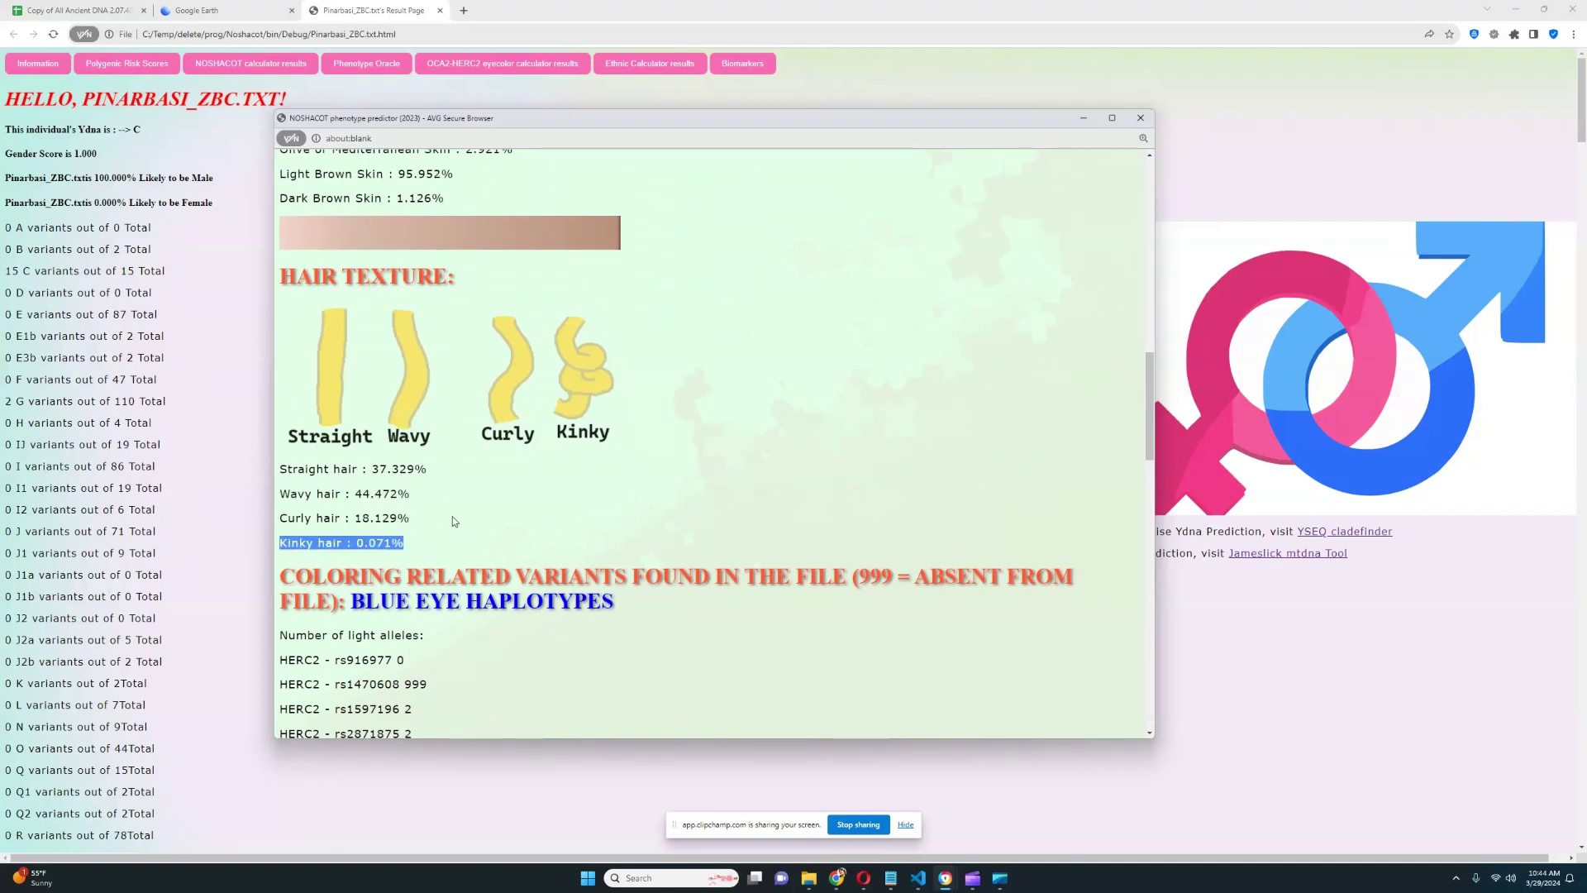
drag(453, 521, 509, 449)
Highlight the HERC2 rs11636232, rs12913832 and rs1667394 rows in turn in the coloring related variants list
scroll(575, 477, down, 2)
scroll(574, 477, down, 4)
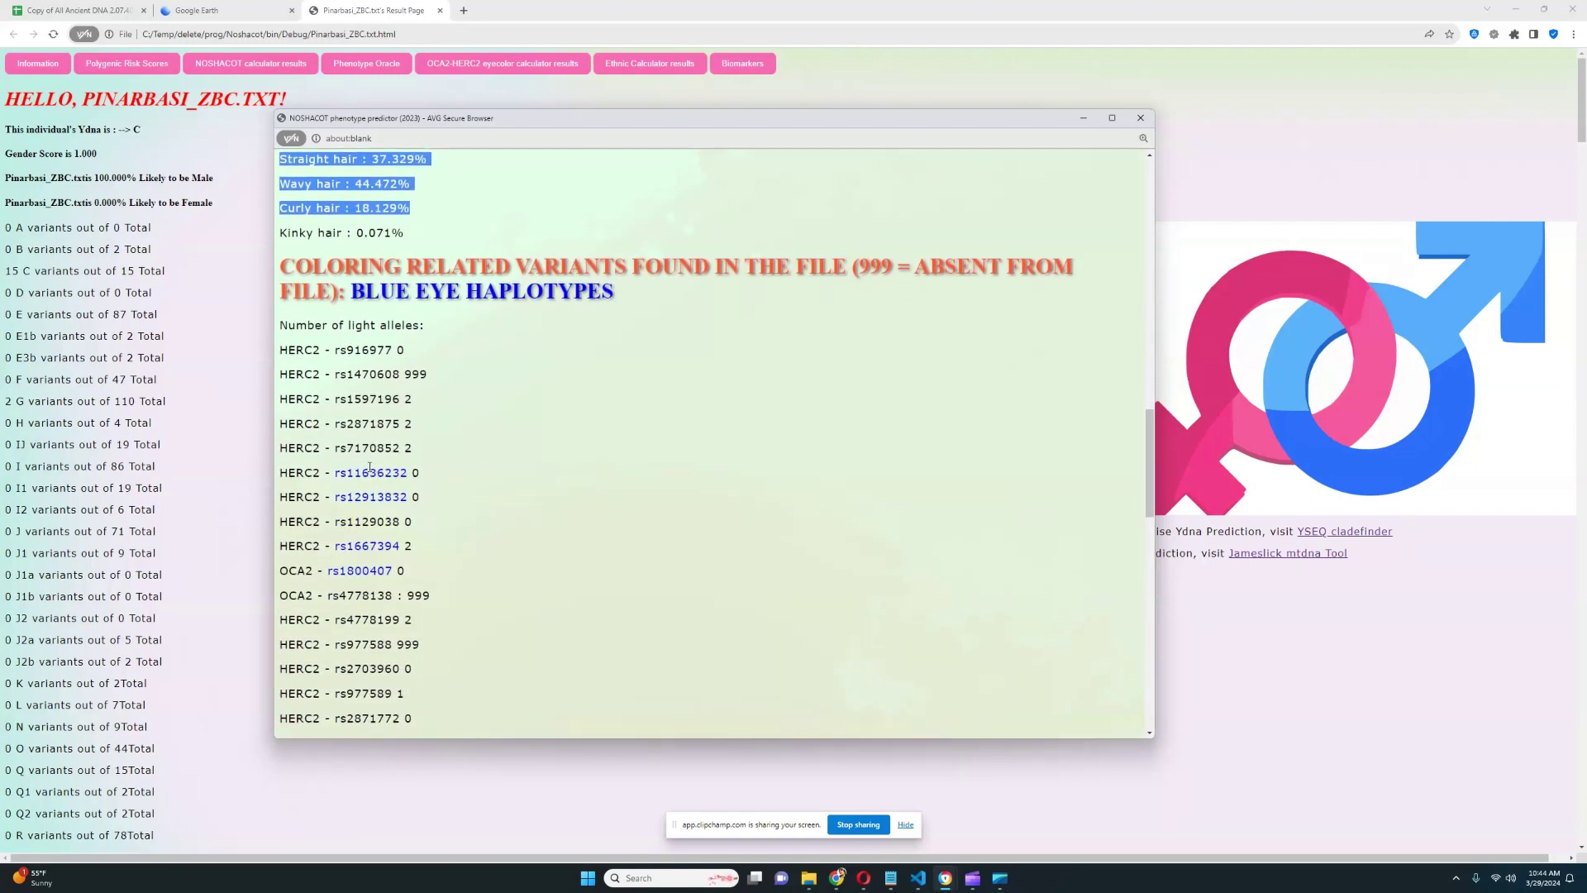
triple_click(369, 468)
triple_click(369, 496)
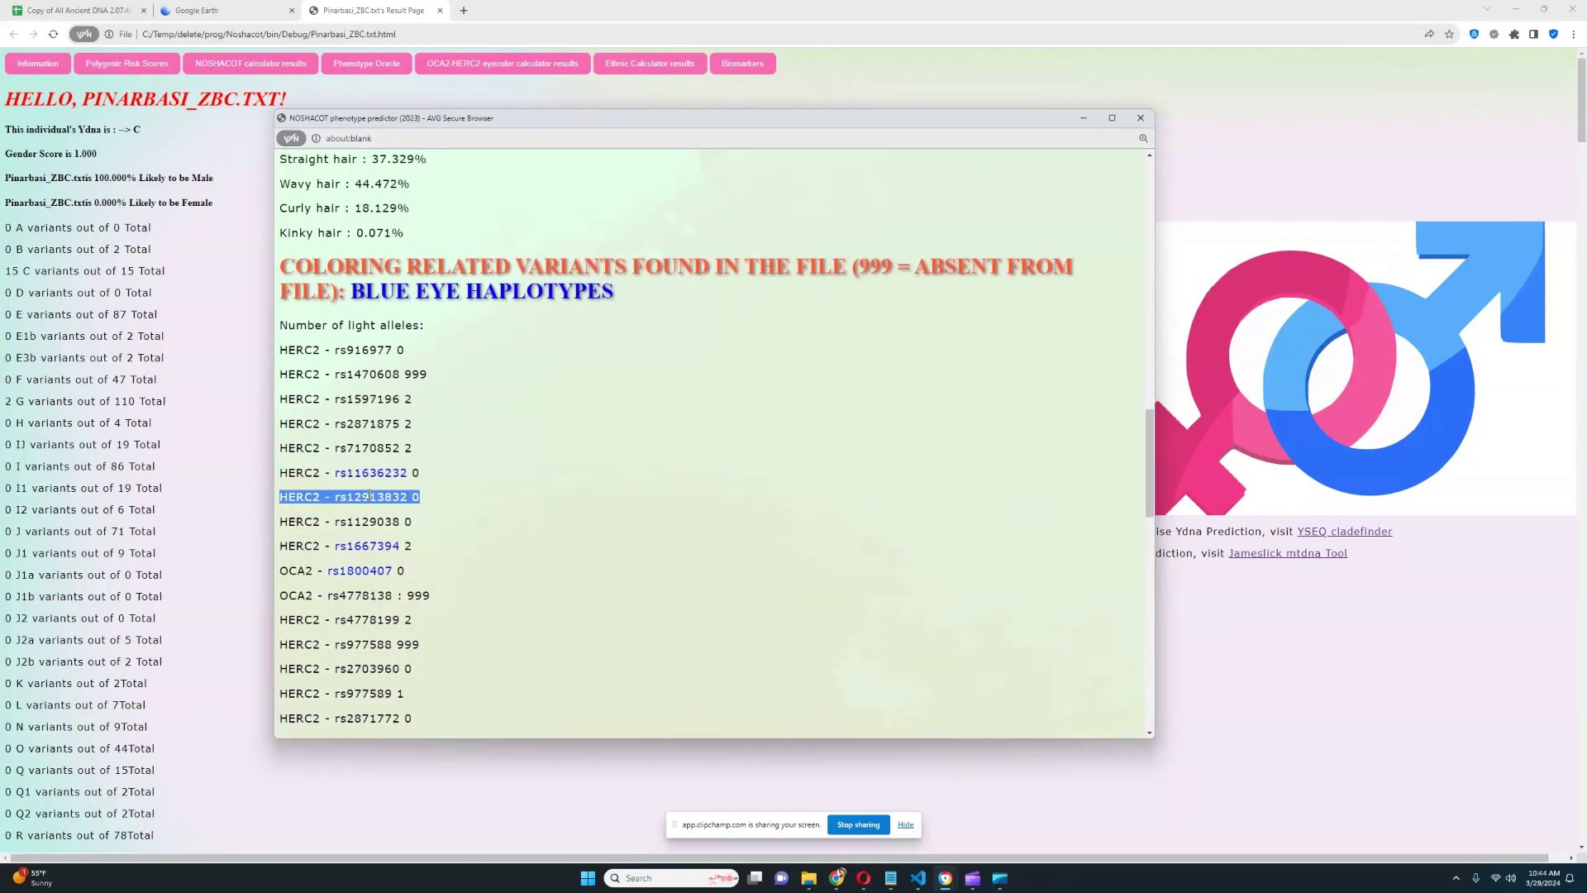
scroll(577, 484, down, 2)
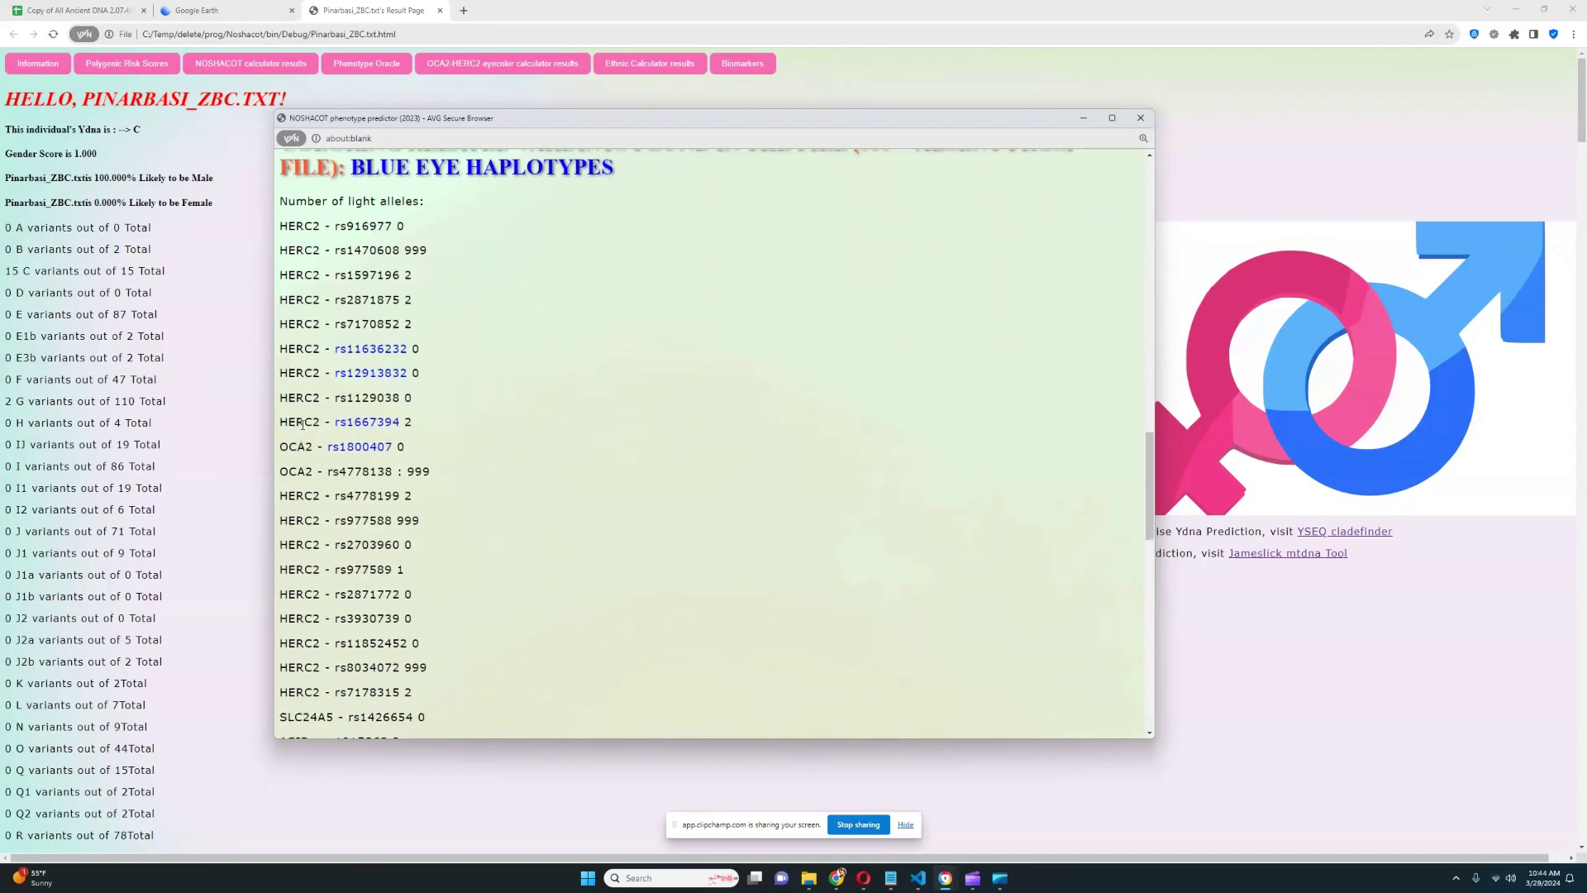
triple_click(303, 423)
Highlight the MC1R rs1805005 row at the end of the variants list and close the phenotype predictor window
scroll(724, 472, down, 15)
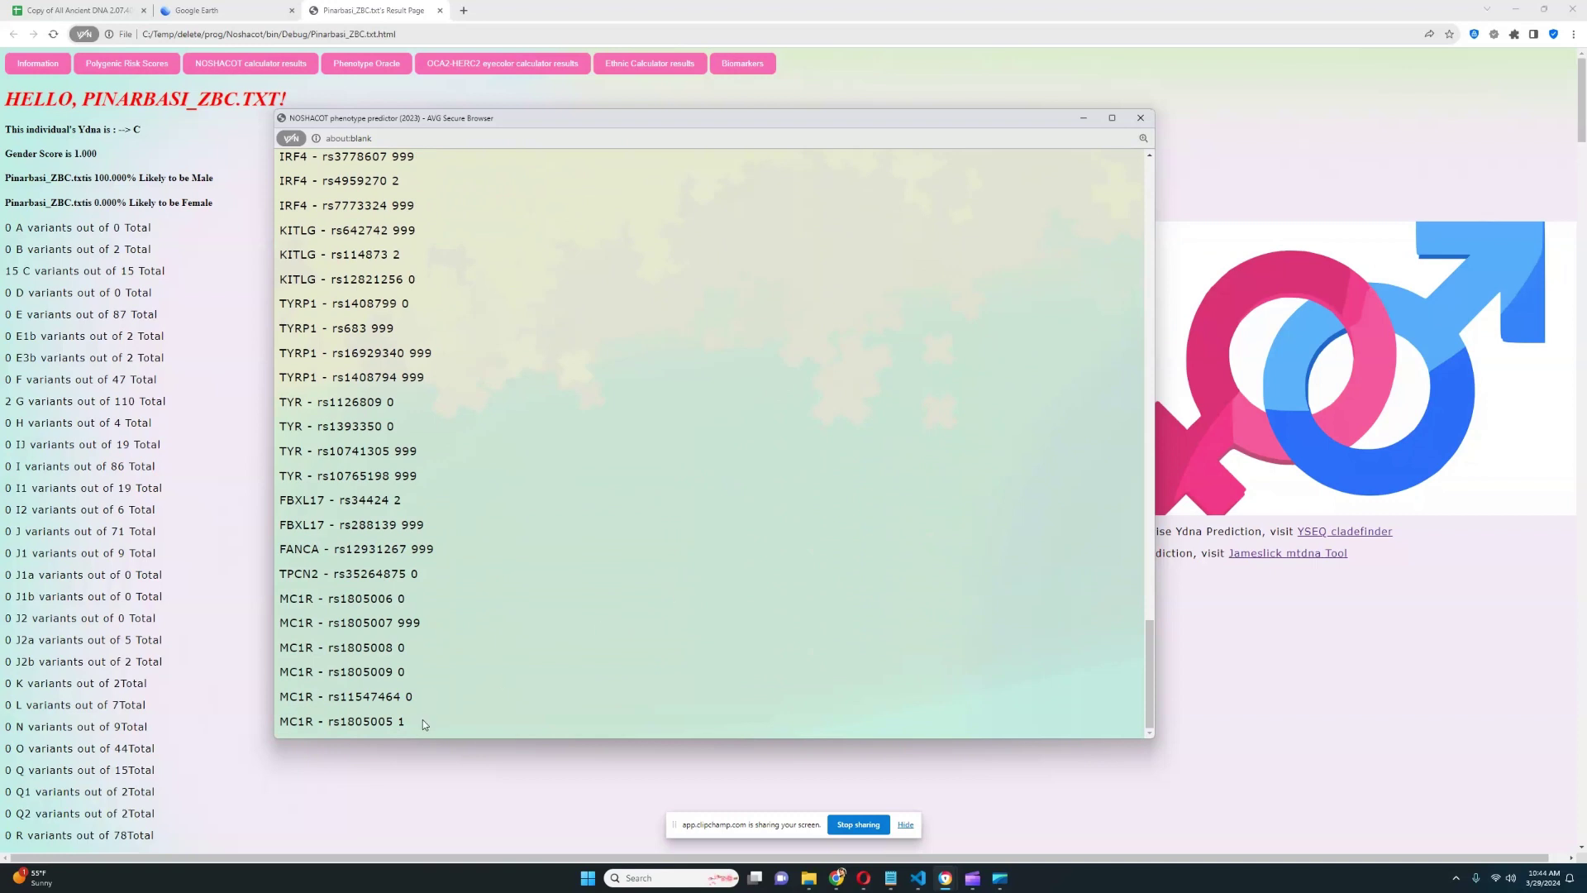
mouse_move(407, 724)
mouse_down()
mouse_move(282, 723)
mouse_move(410, 719)
mouse_up()
click(297, 722)
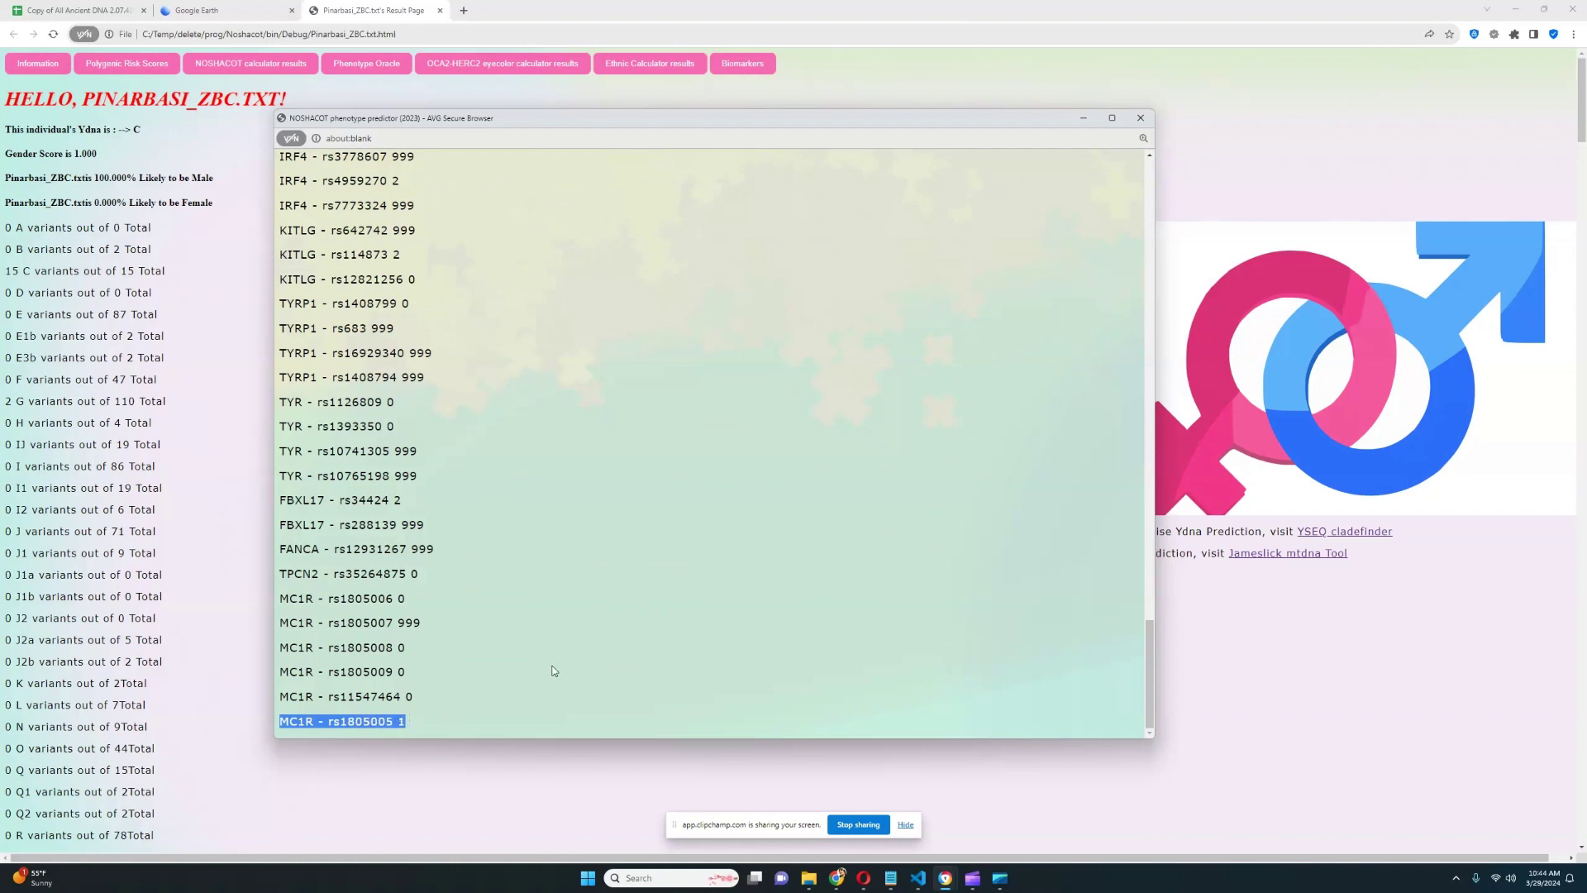
scroll(554, 671, up, 1)
scroll(553, 662, up, 1)
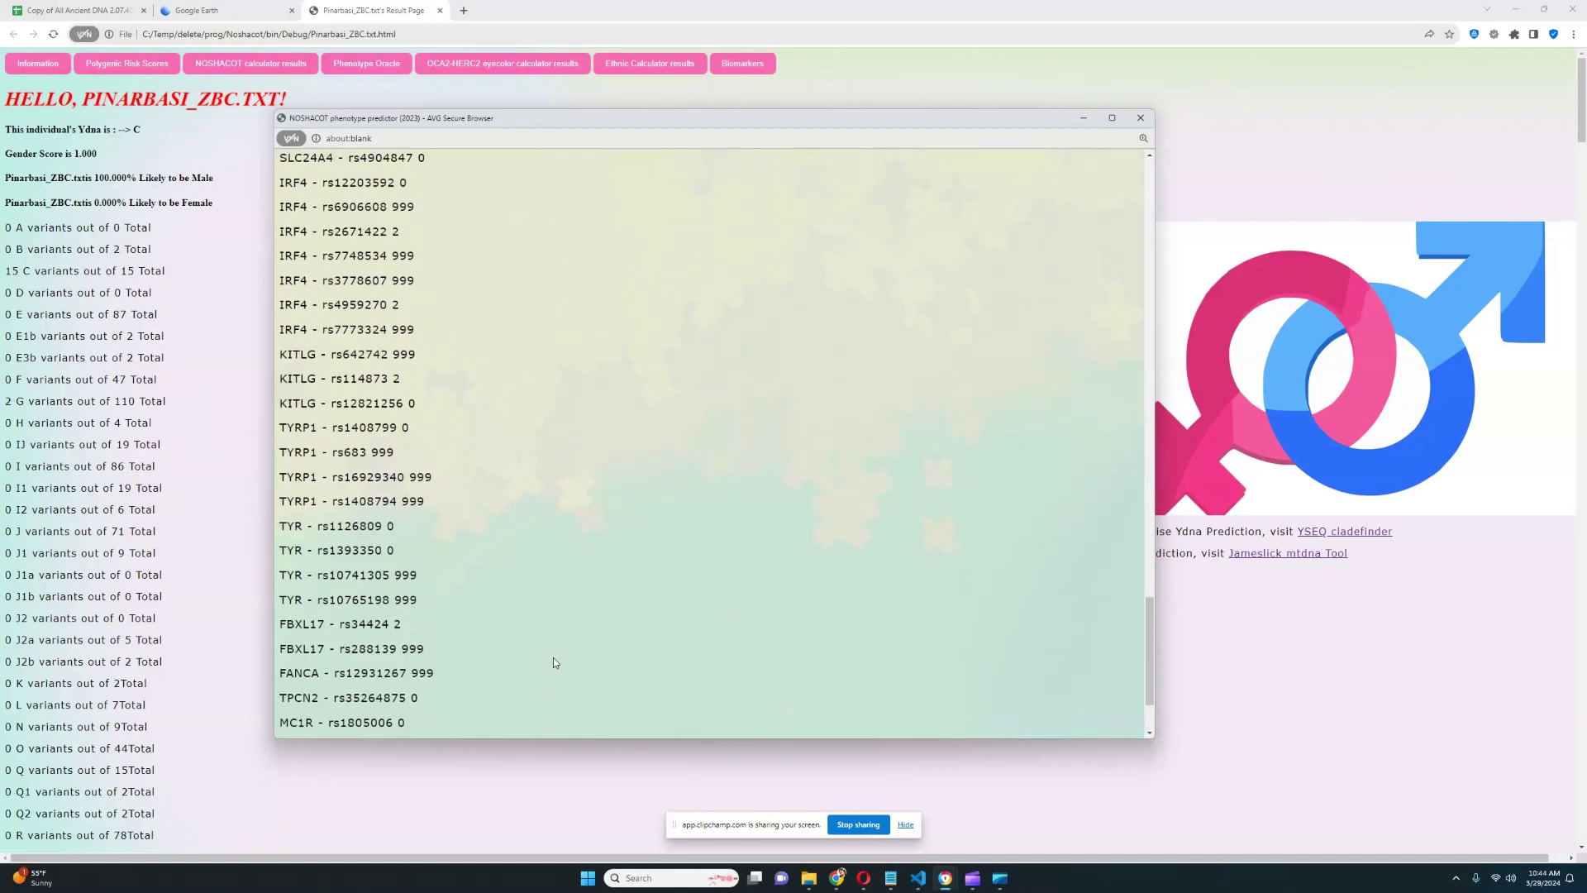
click(1142, 118)
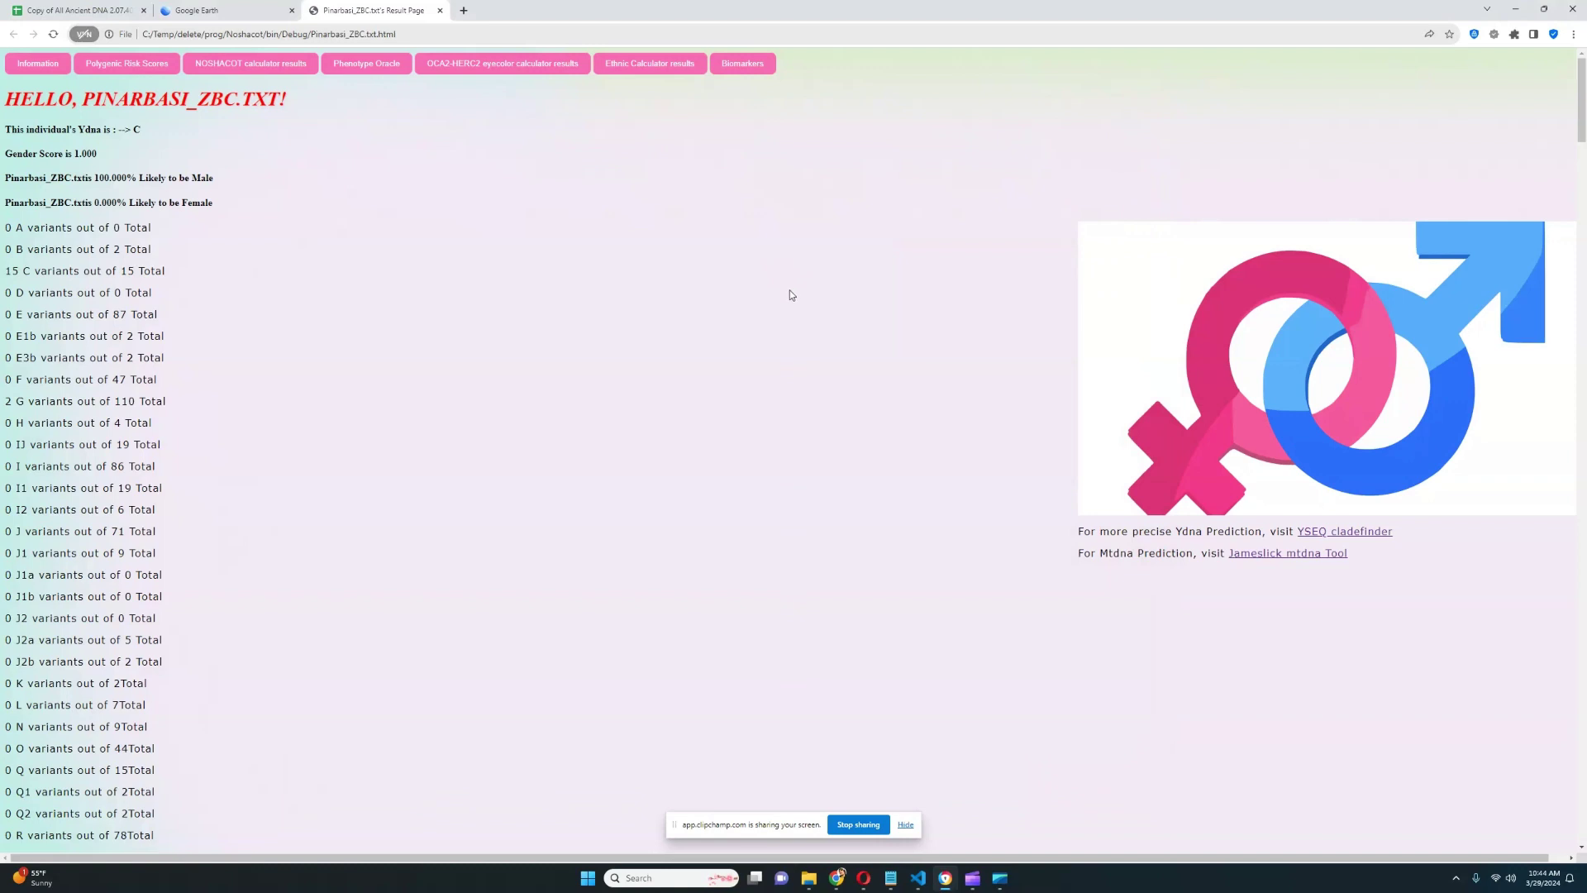
Open the Phenotype Oracle results in a repositioned, enlarged window
click(366, 63)
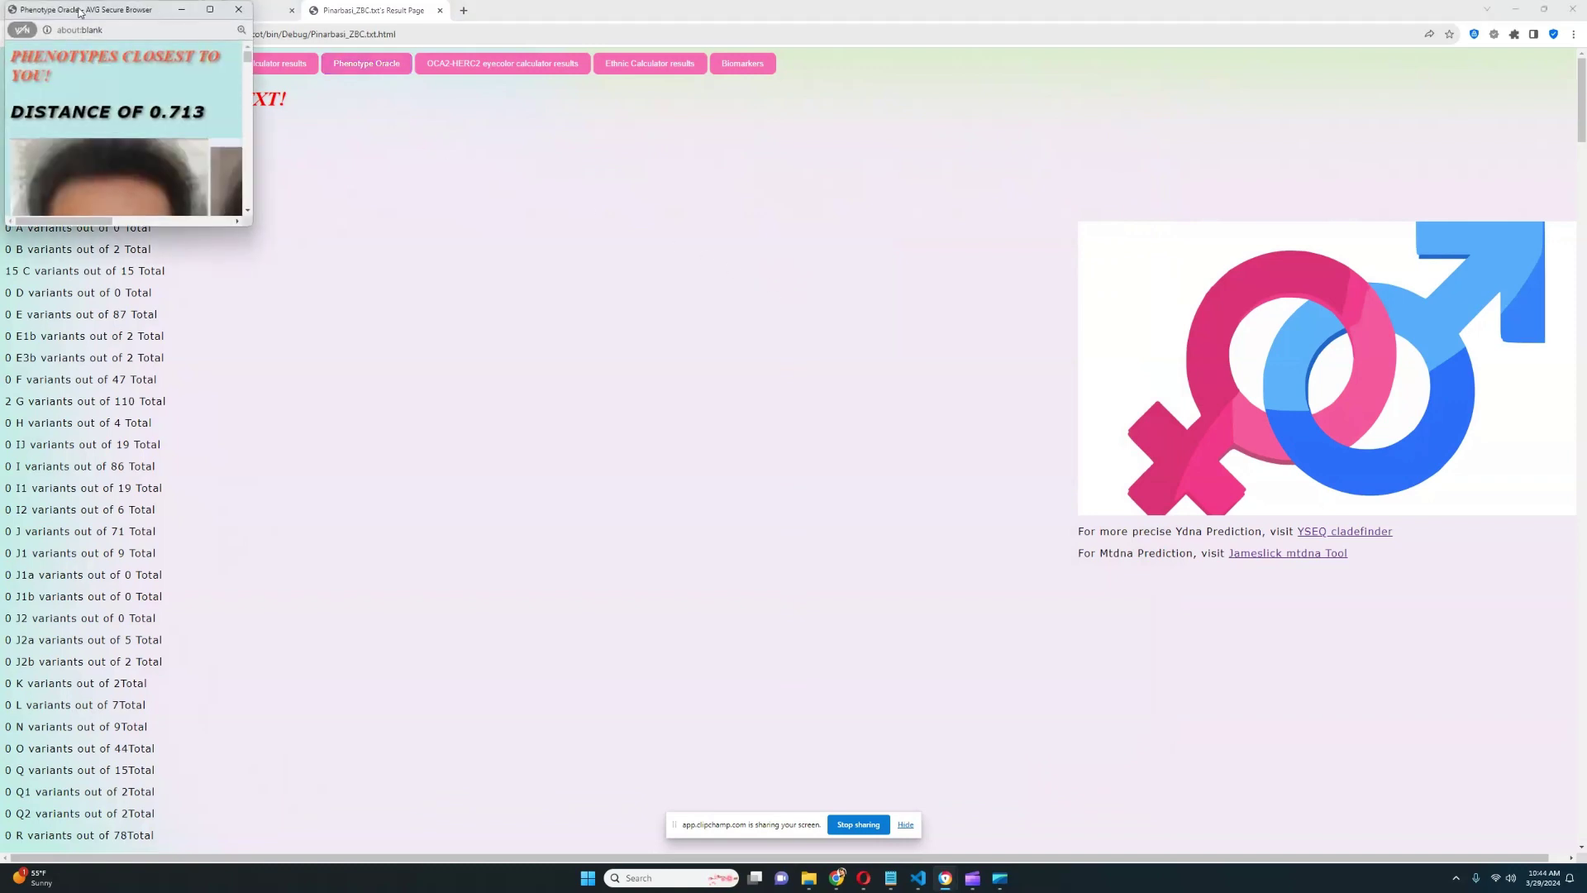
drag(91, 10, 536, 94)
drag(688, 321, 1224, 758)
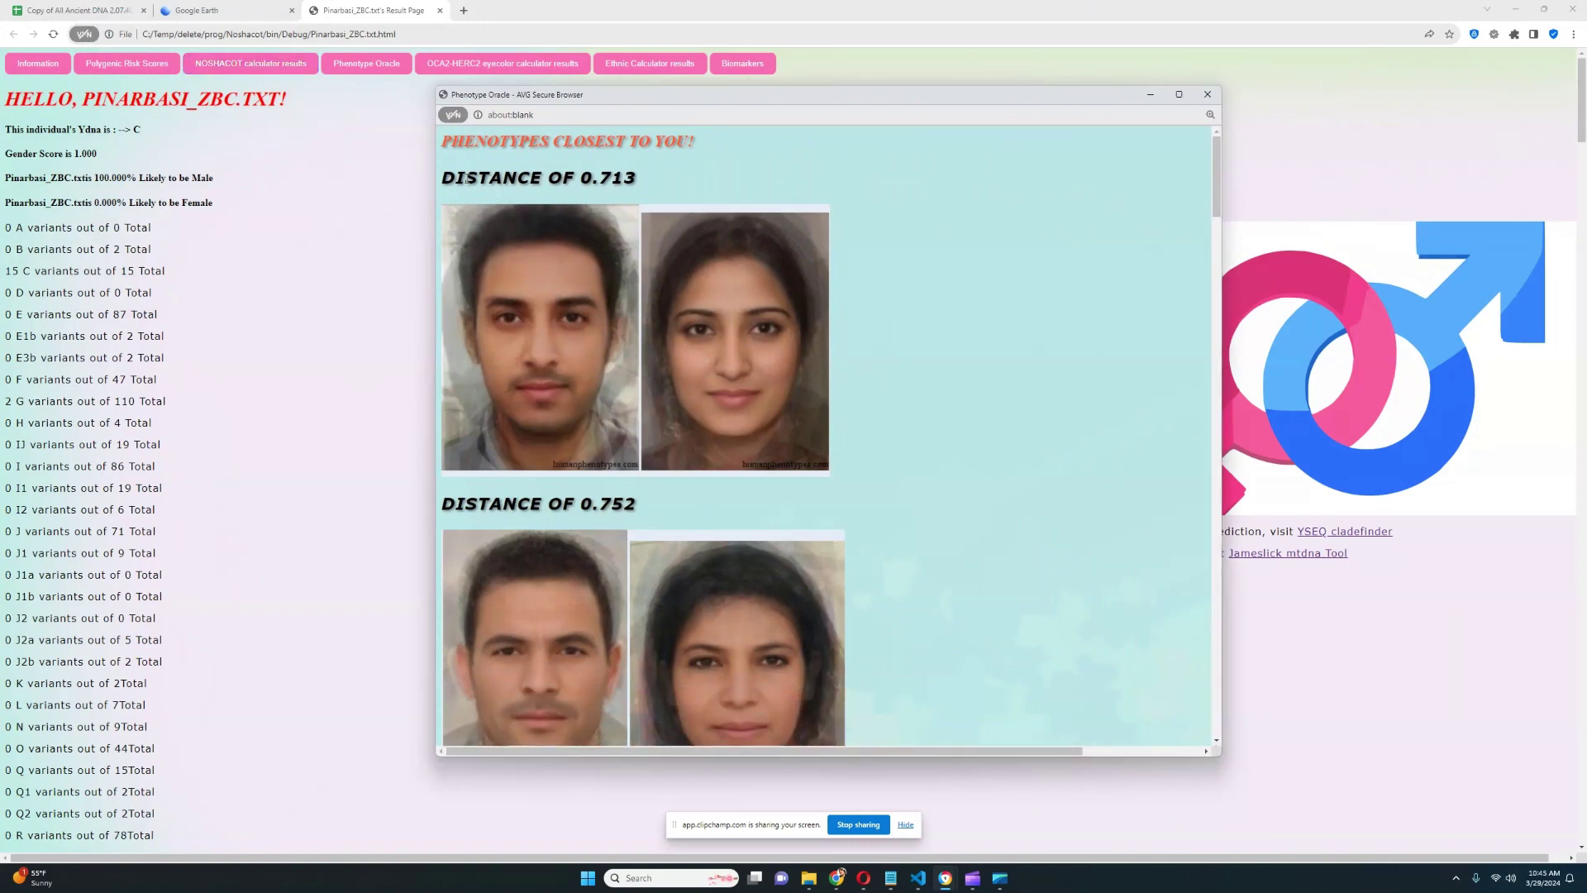
Highlight the three closest phenotype matches one after another, clearing each selection
drag(464, 177, 881, 415)
click(885, 449)
scroll(885, 450, down, 4)
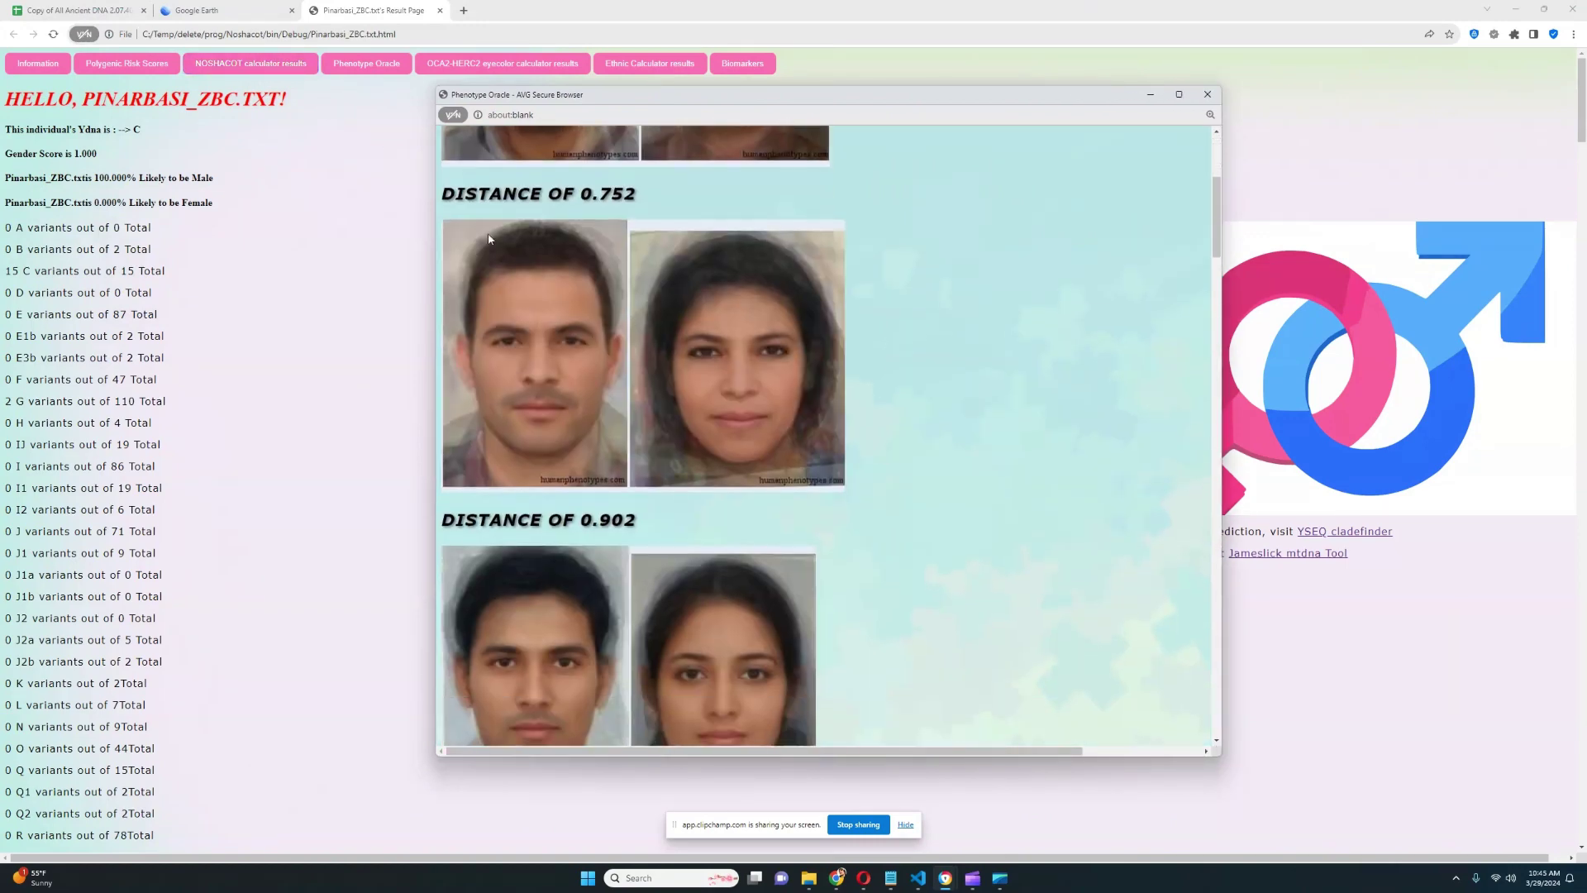
drag(488, 239, 931, 380)
click(931, 379)
scroll(931, 379, down, 4)
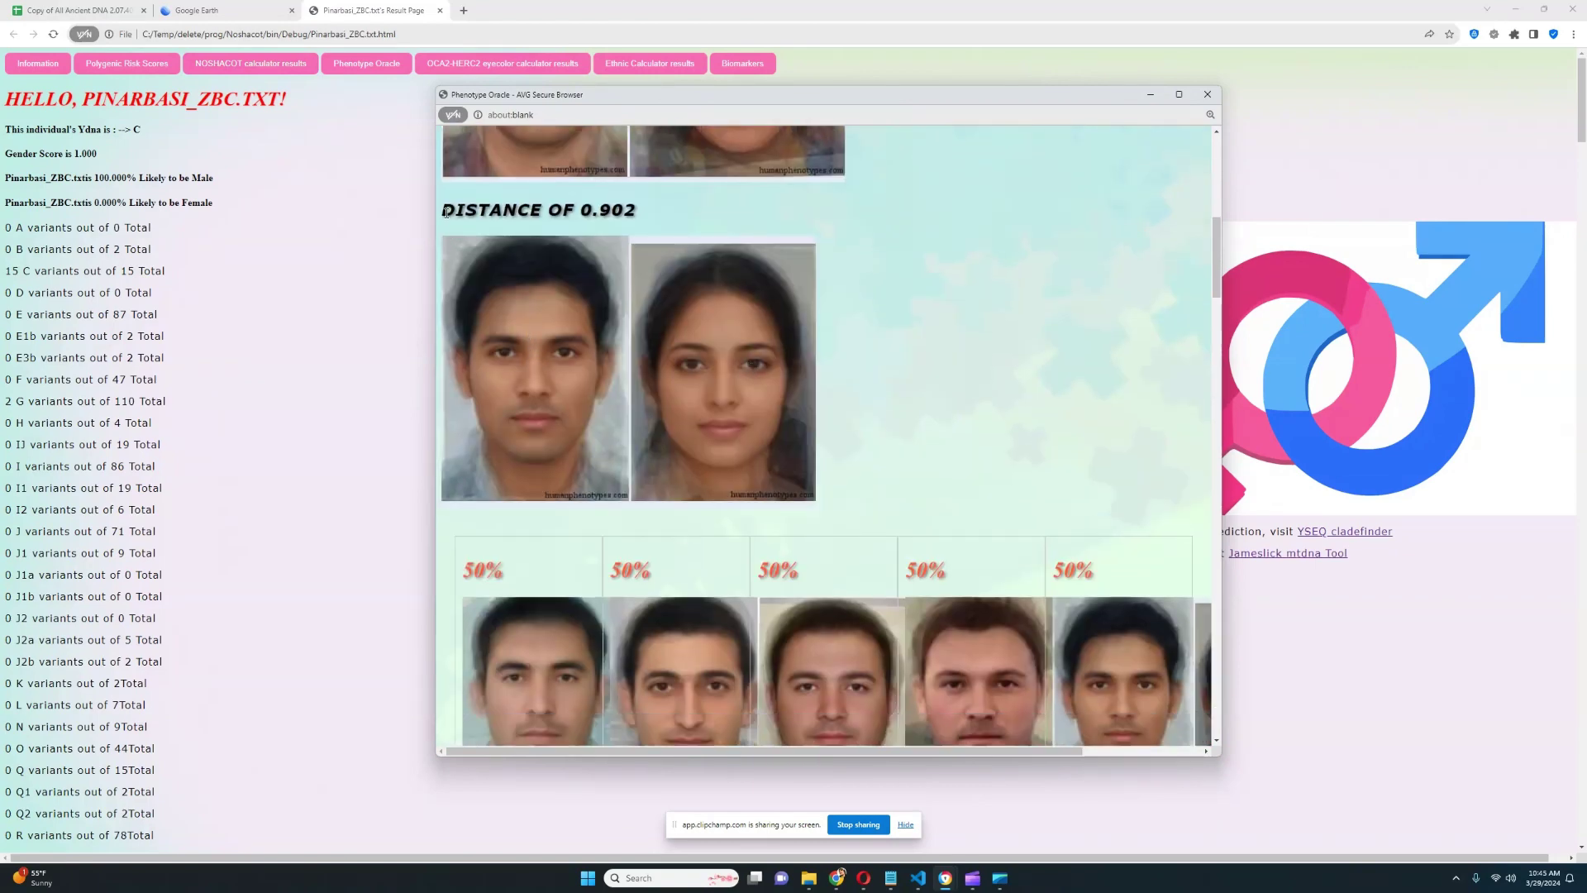
drag(446, 213, 864, 398)
click(864, 398)
Review the closest phenotype matches again from the first pair and close the Phenotype Oracle window
scroll(924, 458, up, 1)
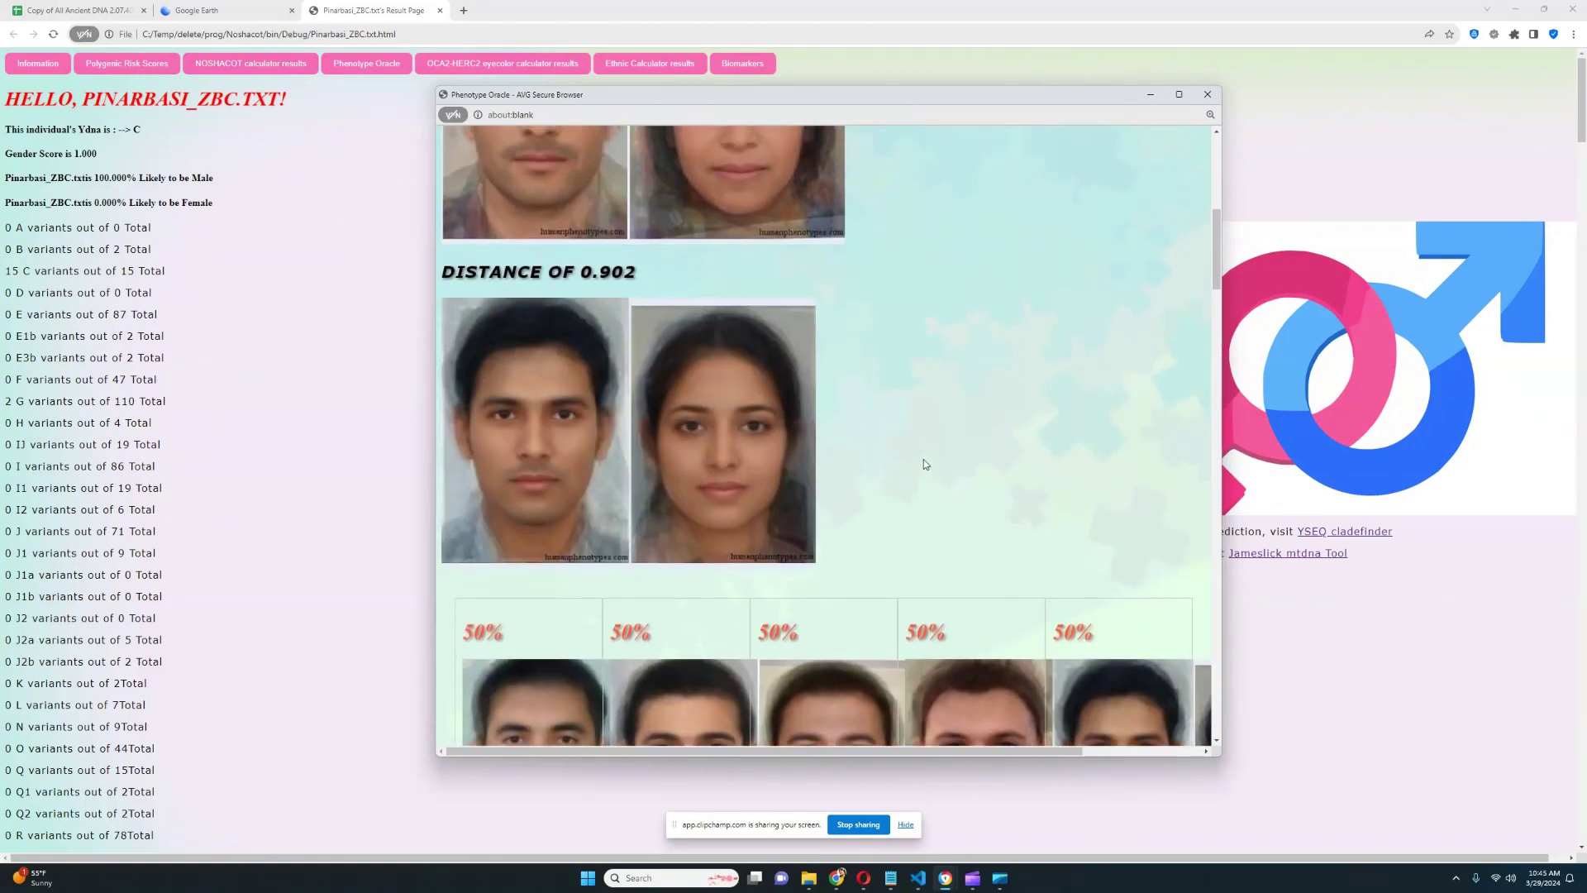
scroll(925, 459, up, 6)
scroll(925, 459, up, 1)
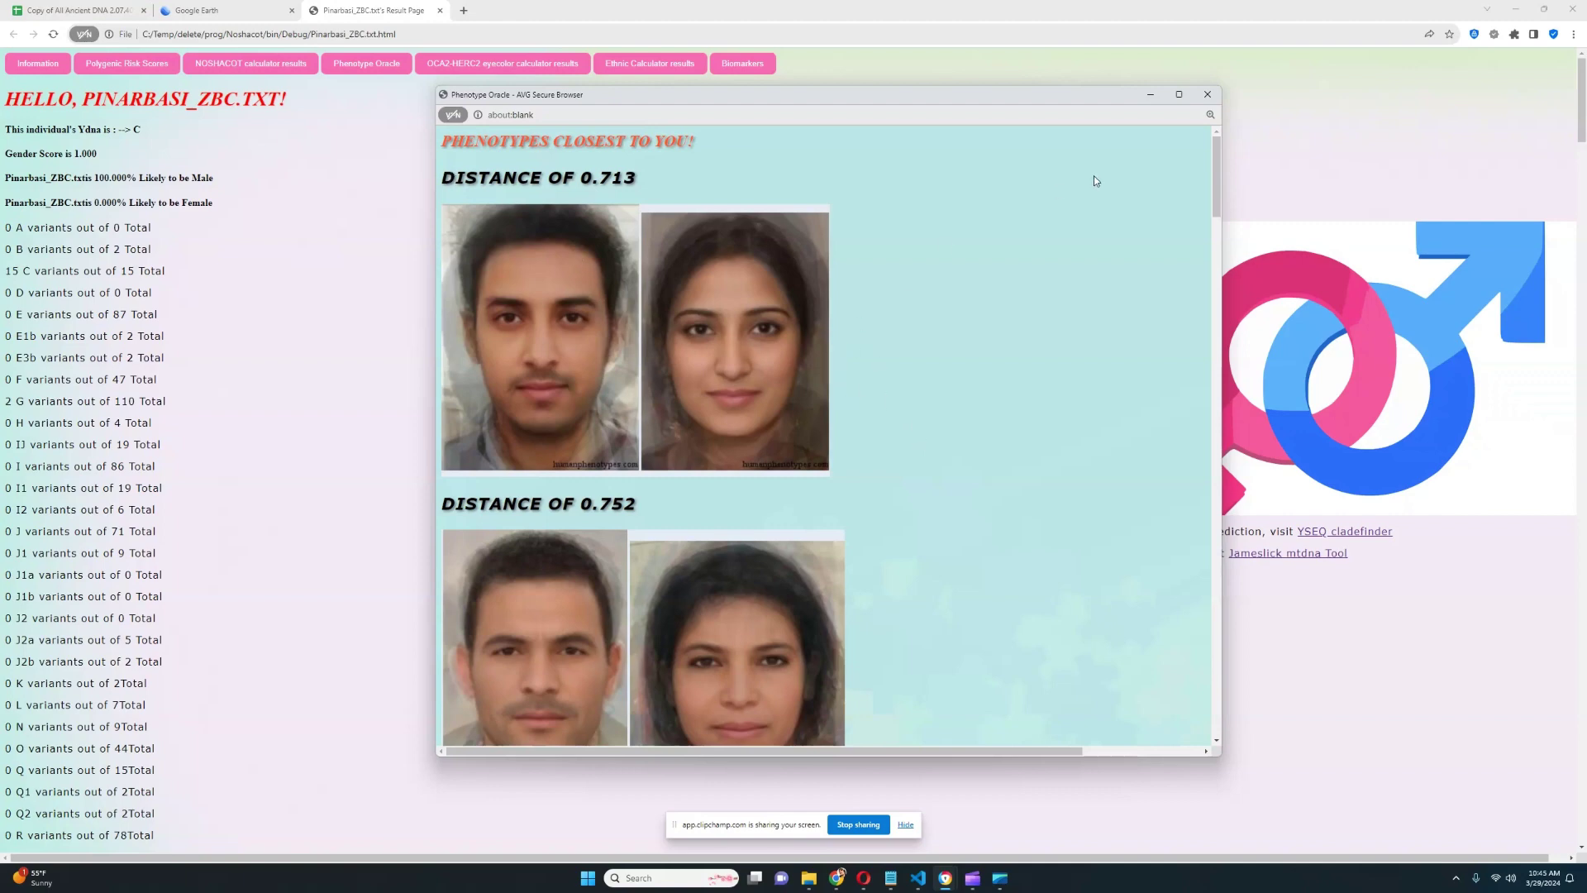
click(1208, 94)
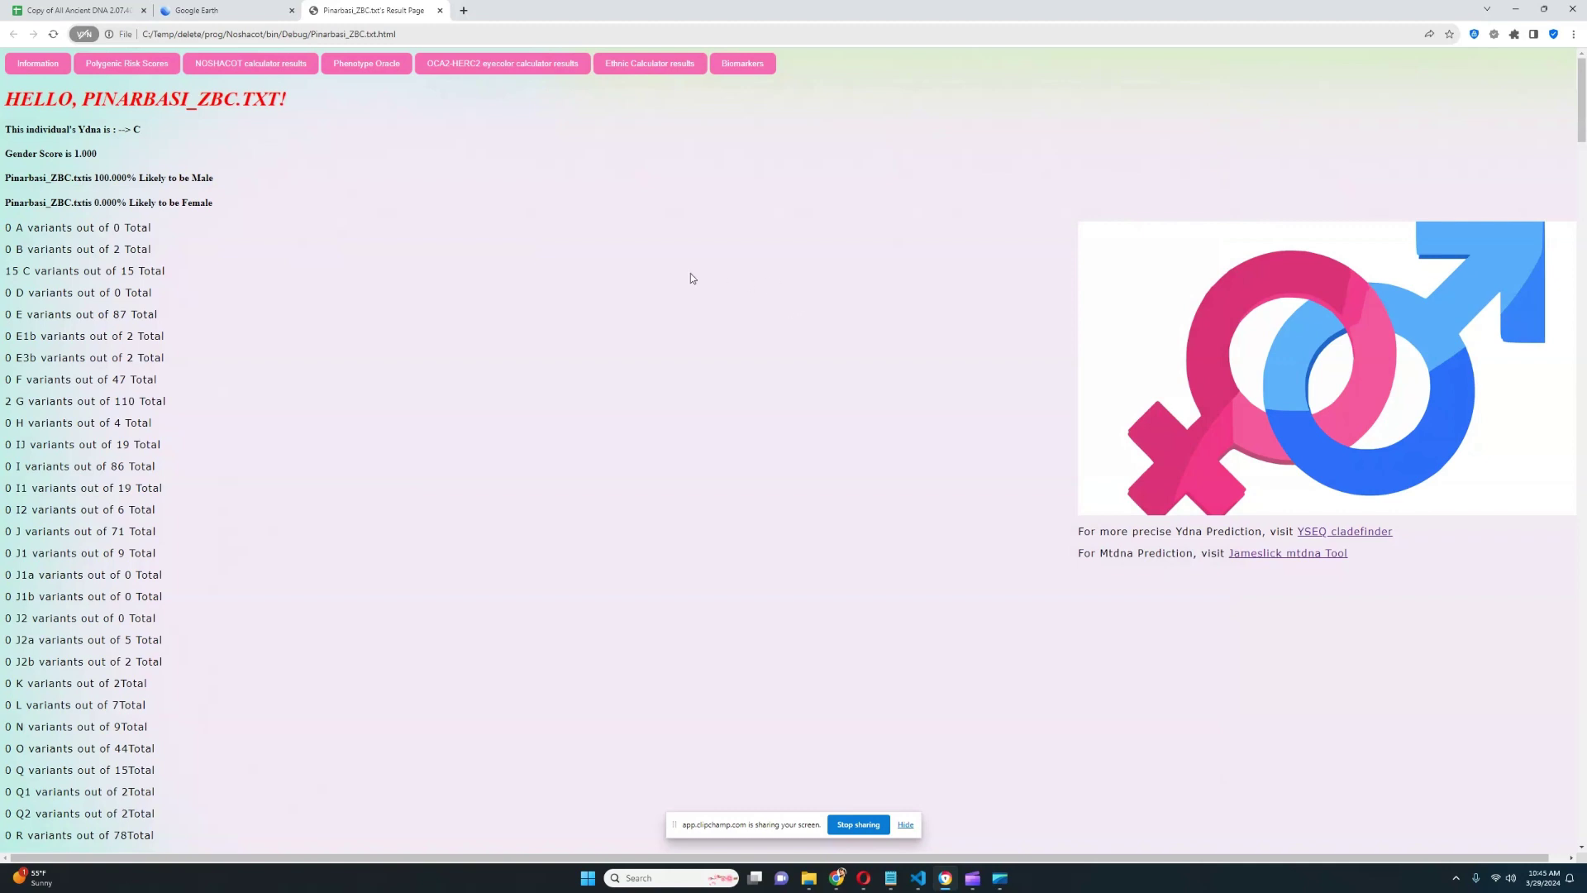
Open the Polygenic Risk Scores results in a repositioned, enlarged window
click(152, 64)
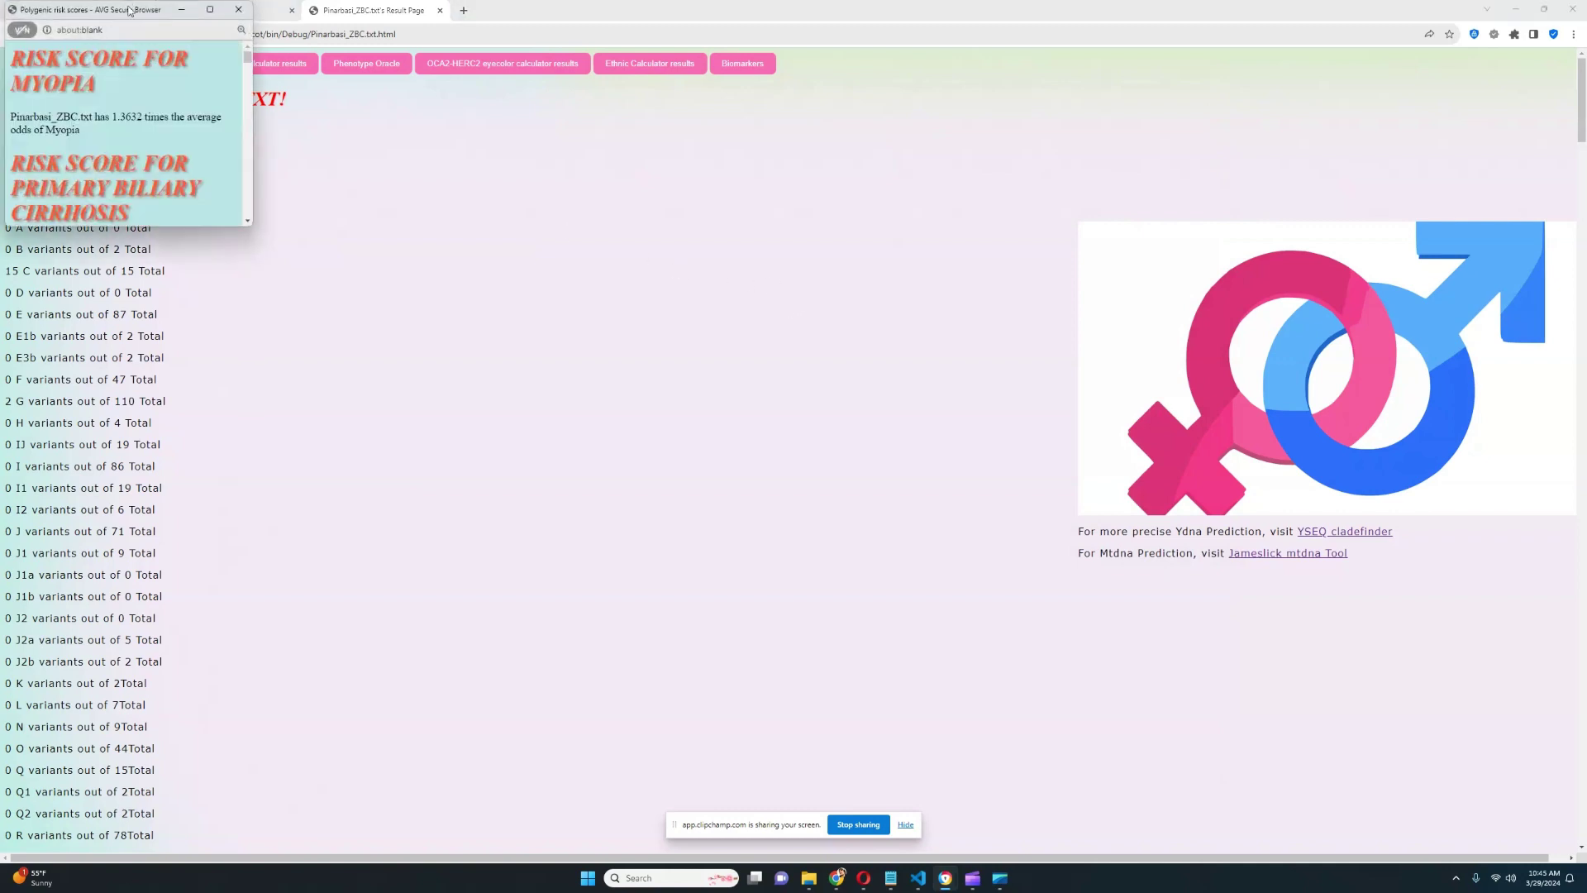
drag(130, 9, 448, 78)
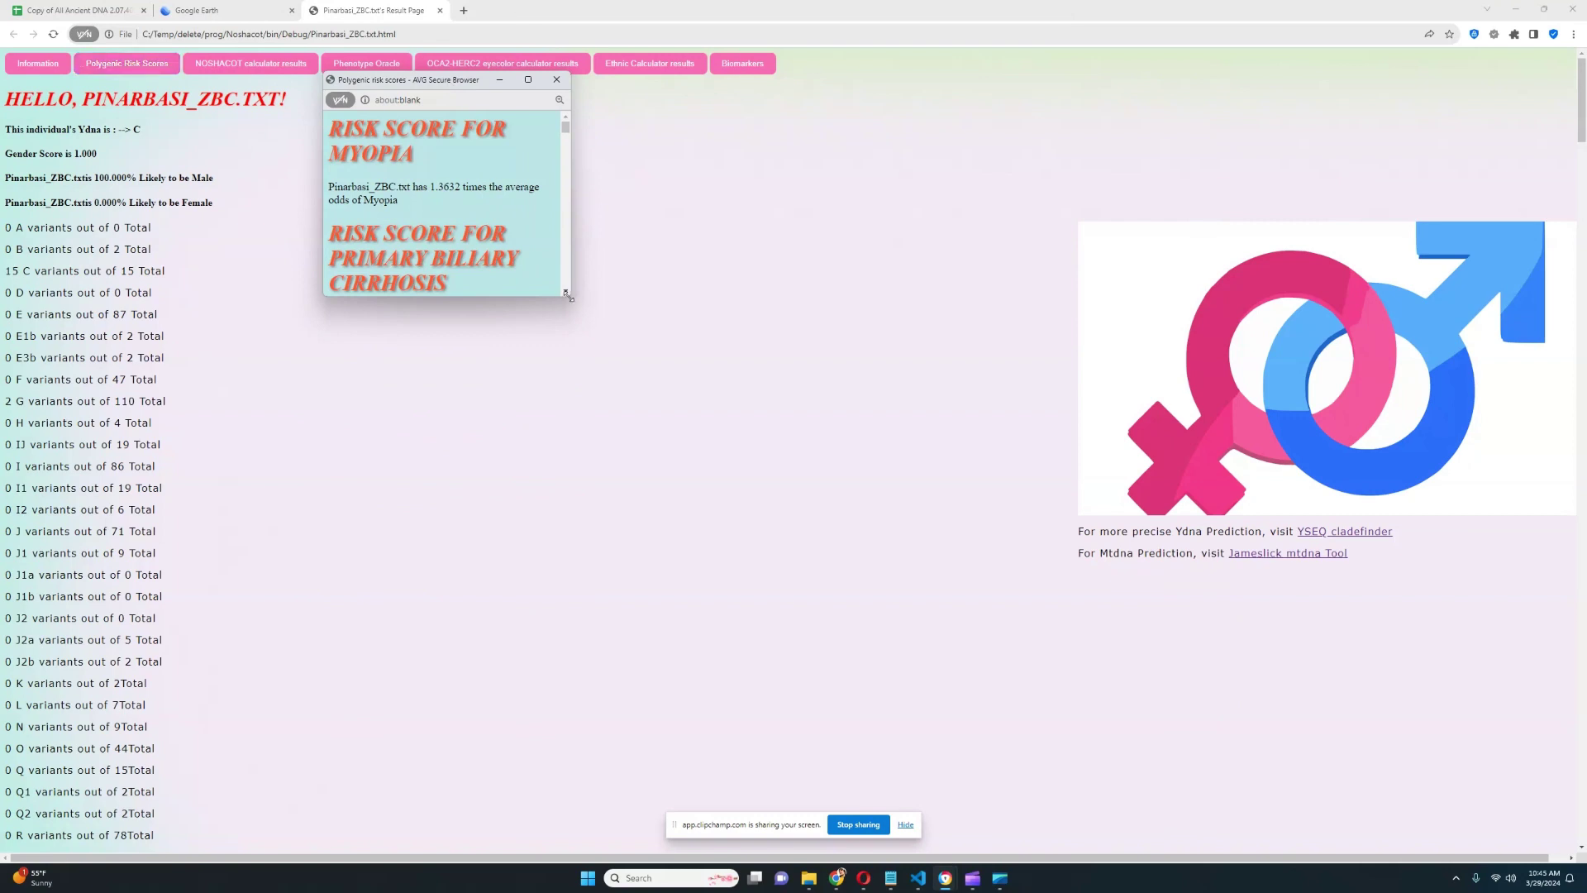
drag(568, 295, 1282, 657)
Highlight the odds for myopia, primary biliary cirrhosis, ischemic stroke and male pattern hair loss
drag(429, 154, 482, 162)
drag(430, 231, 494, 231)
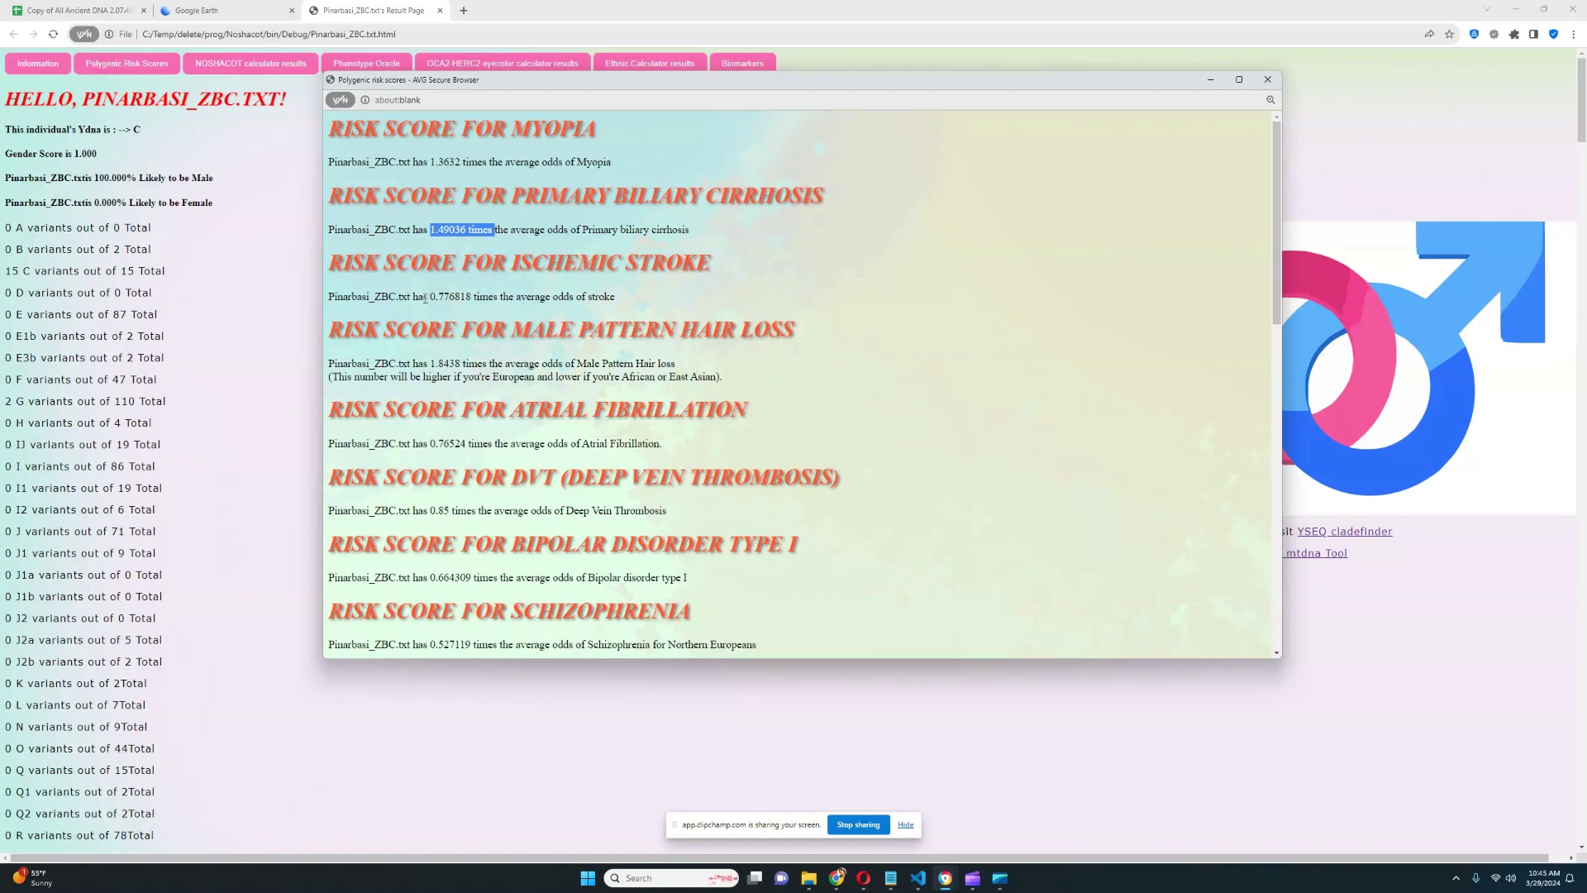
drag(424, 297, 498, 306)
scroll(527, 285, down, 2)
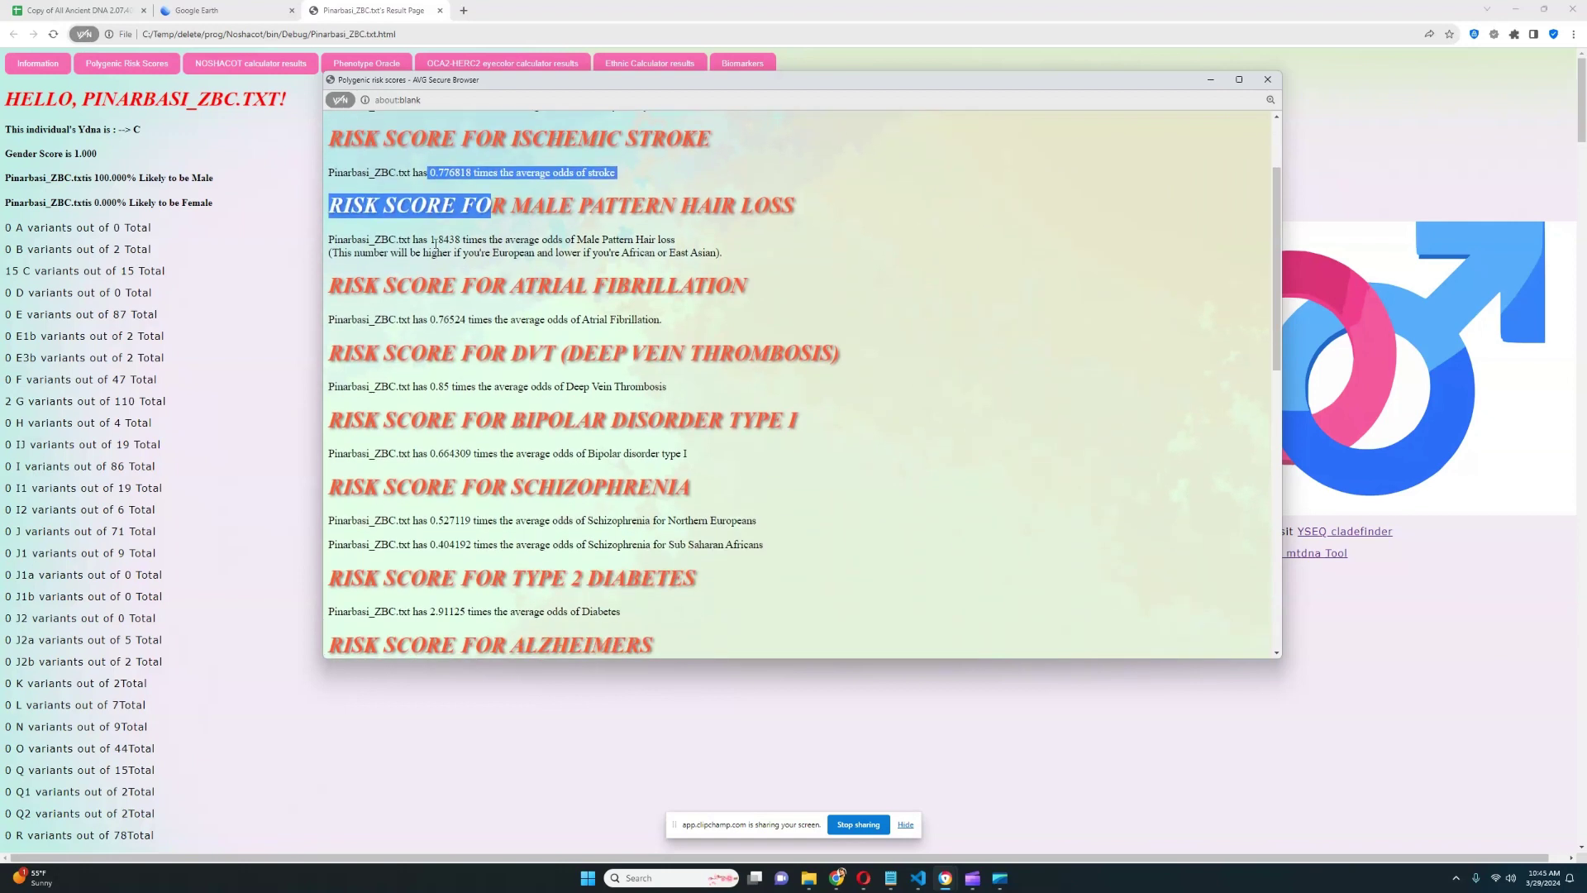
drag(431, 240, 478, 241)
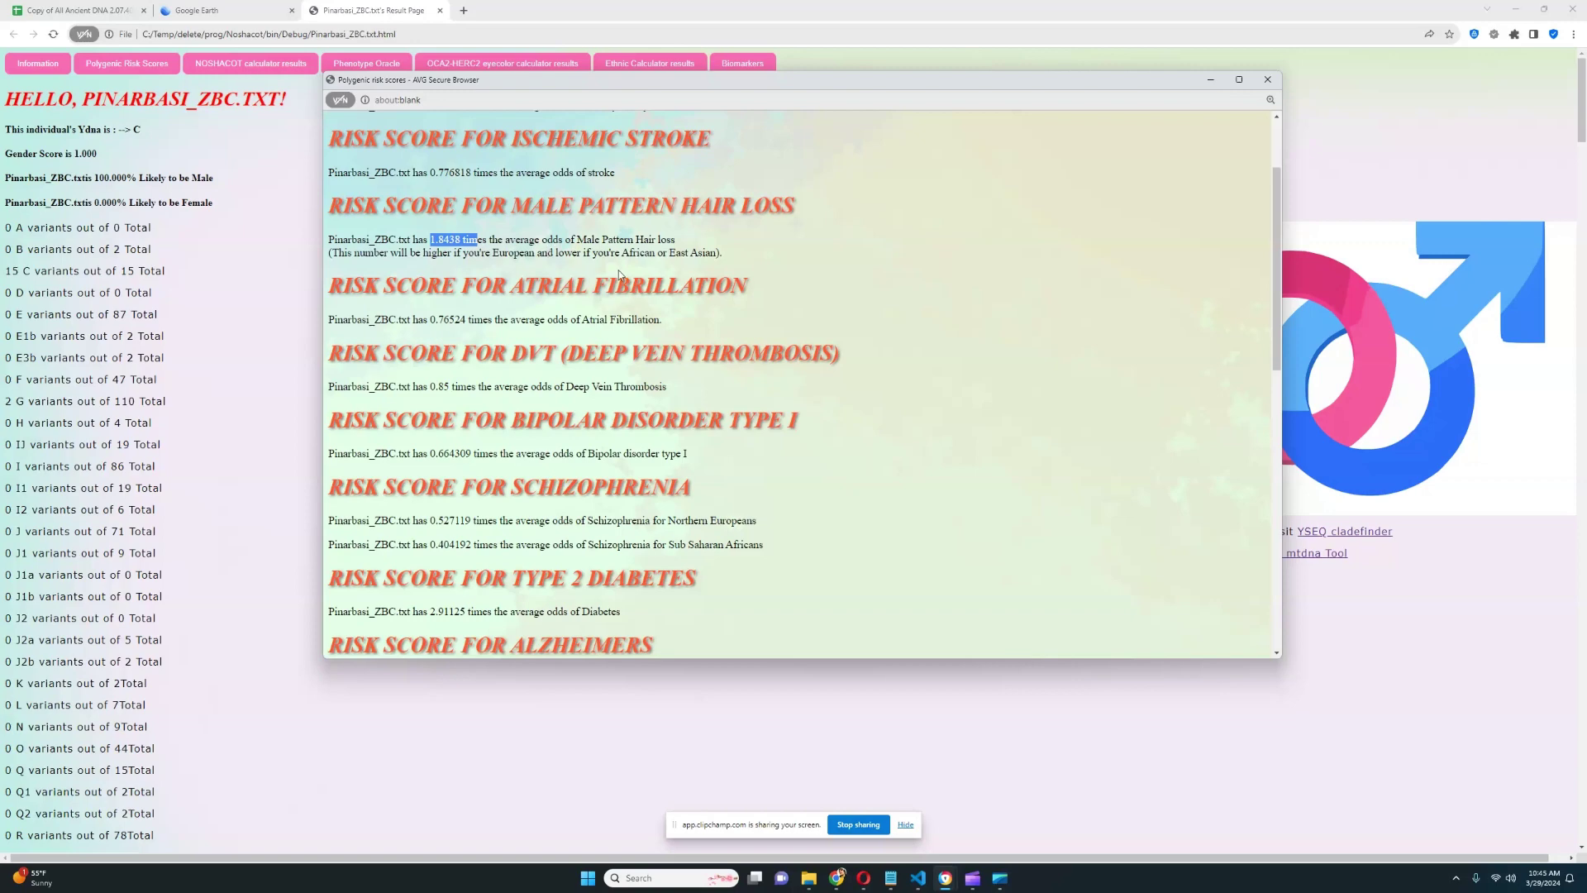
Highlight the odds for atrial fibrillation, deep vein thrombosis and bipolar disorder type I
scroll(484, 249, down, 1)
drag(428, 257, 467, 256)
scroll(487, 253, down, 2)
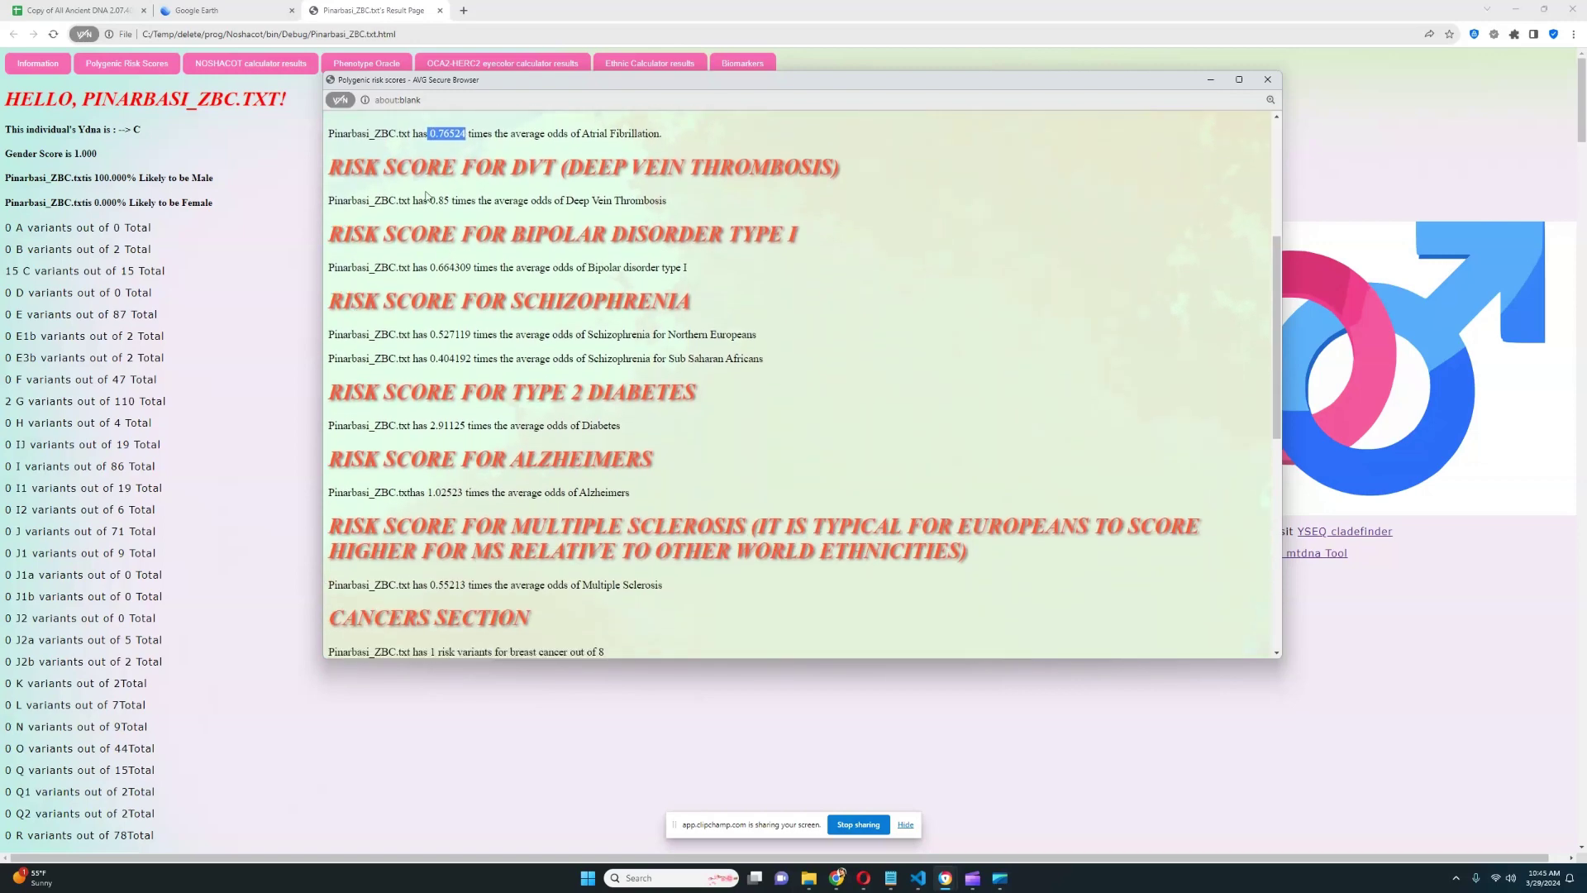
drag(428, 200, 454, 201)
drag(429, 267, 478, 265)
Highlight the odds for schizophrenia in Northern Europeans, type 2 diabetes, Alzheimer's and multiple sclerosis
scroll(478, 263, down, 2)
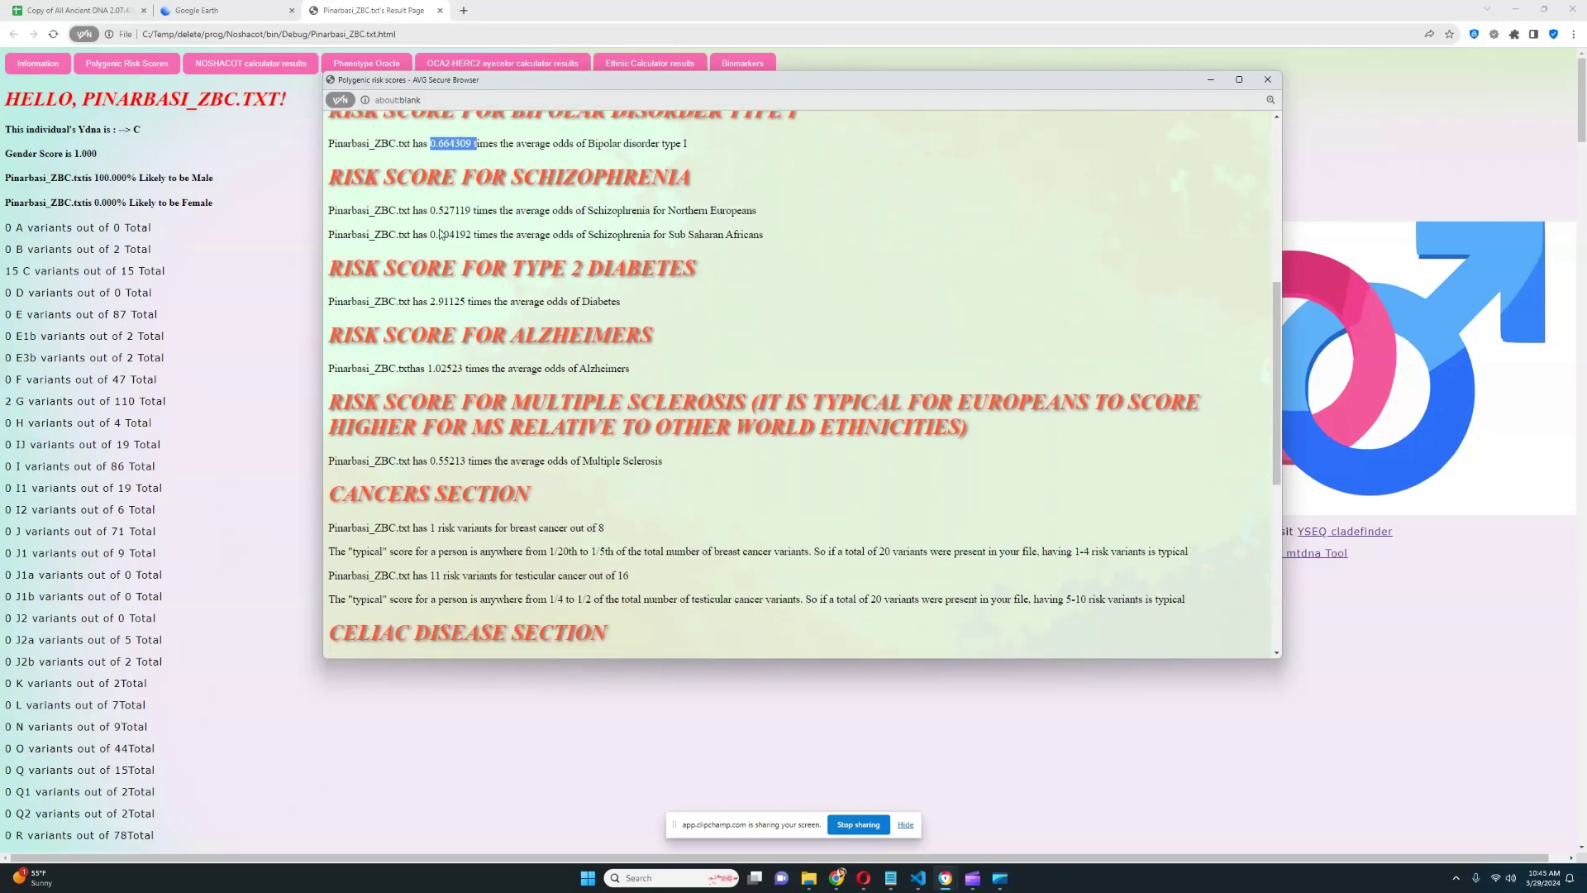
drag(431, 212, 474, 212)
drag(423, 299, 472, 299)
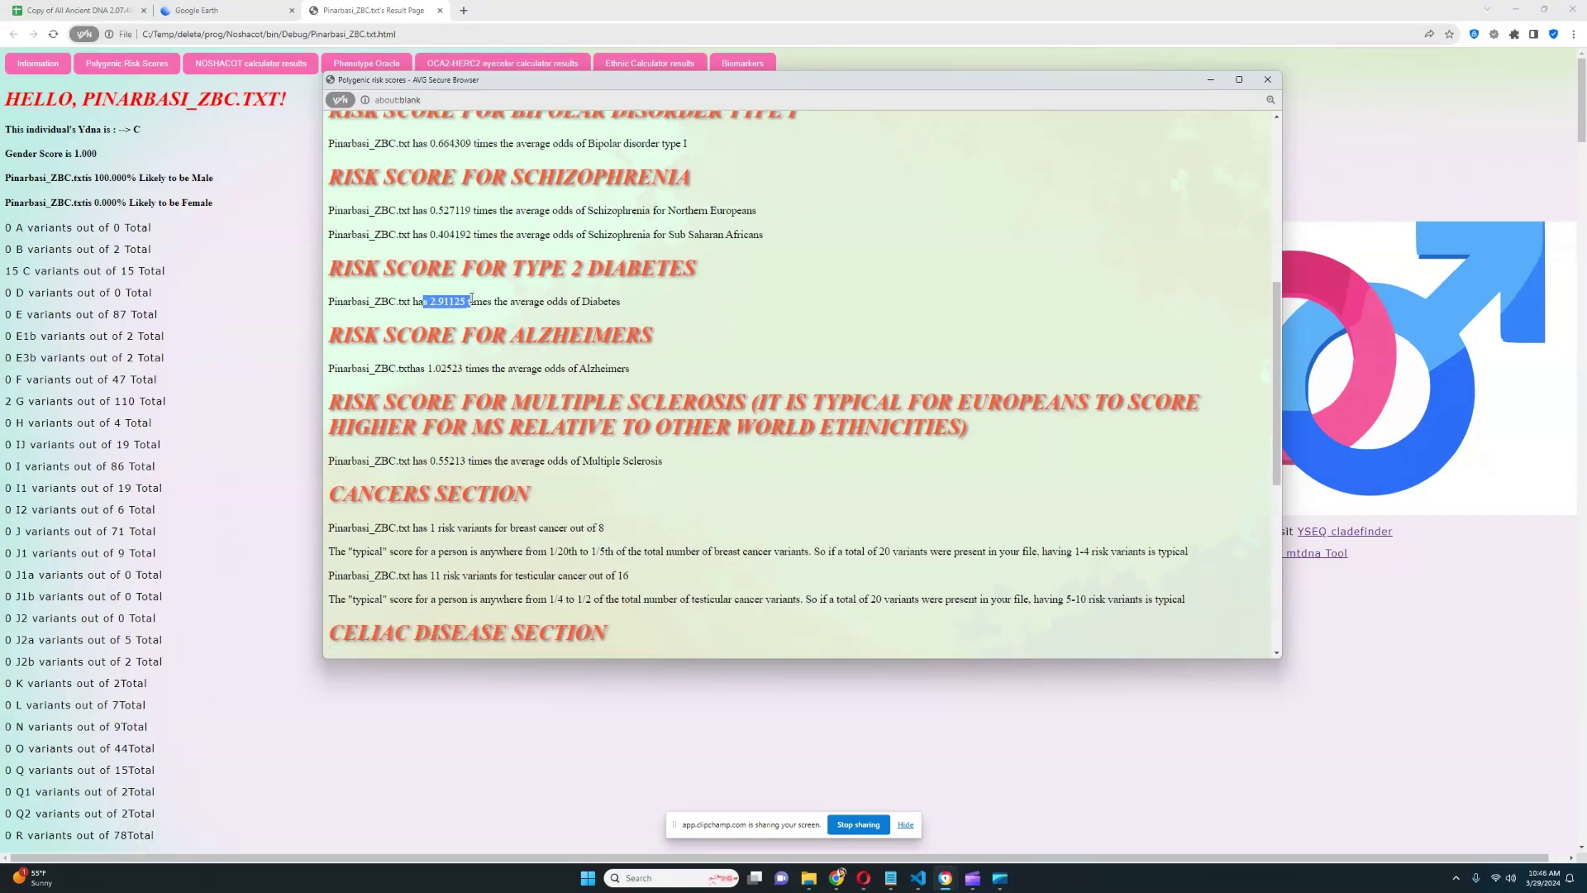
scroll(473, 290, down, 2)
drag(427, 245, 471, 243)
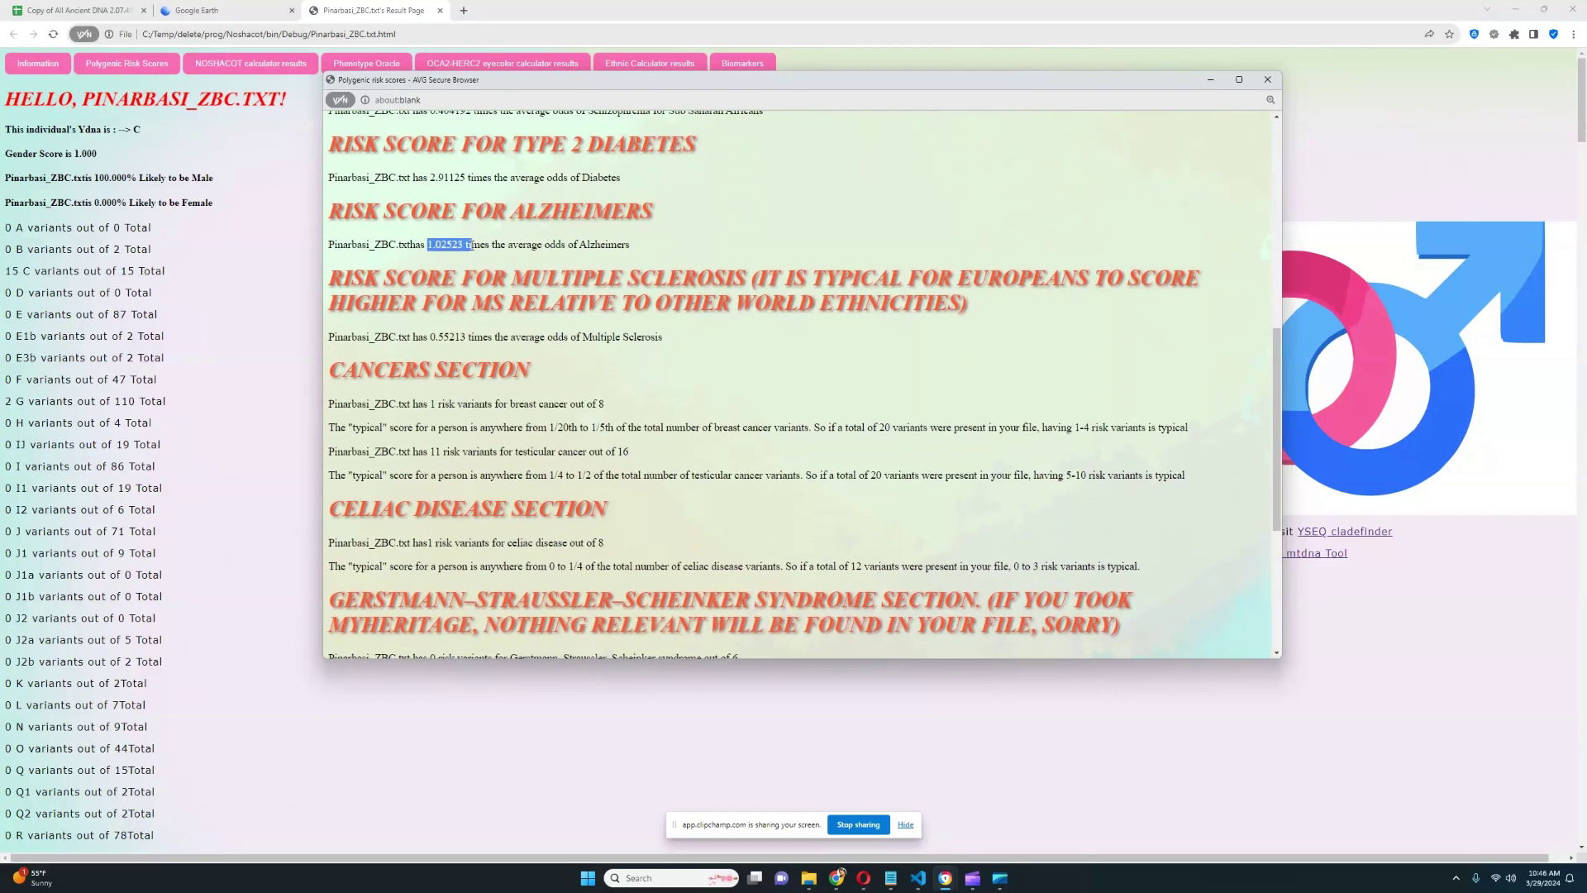
drag(427, 337, 468, 337)
Highlight the whole type 2 diabetes risk score section, heading included
scroll(679, 335, up, 3)
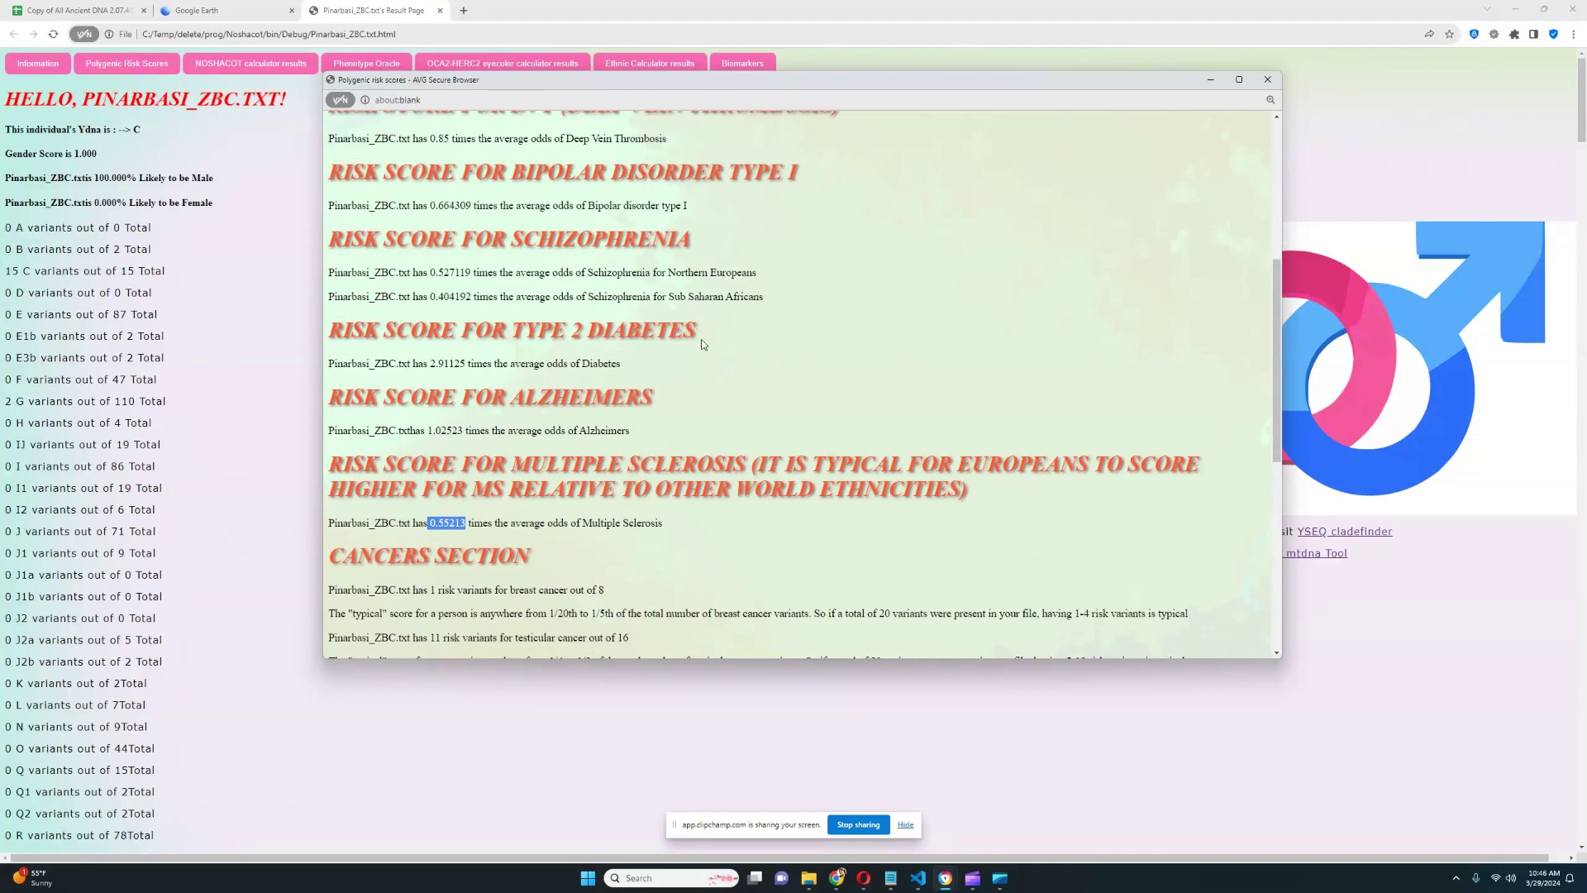
drag(659, 366, 324, 340)
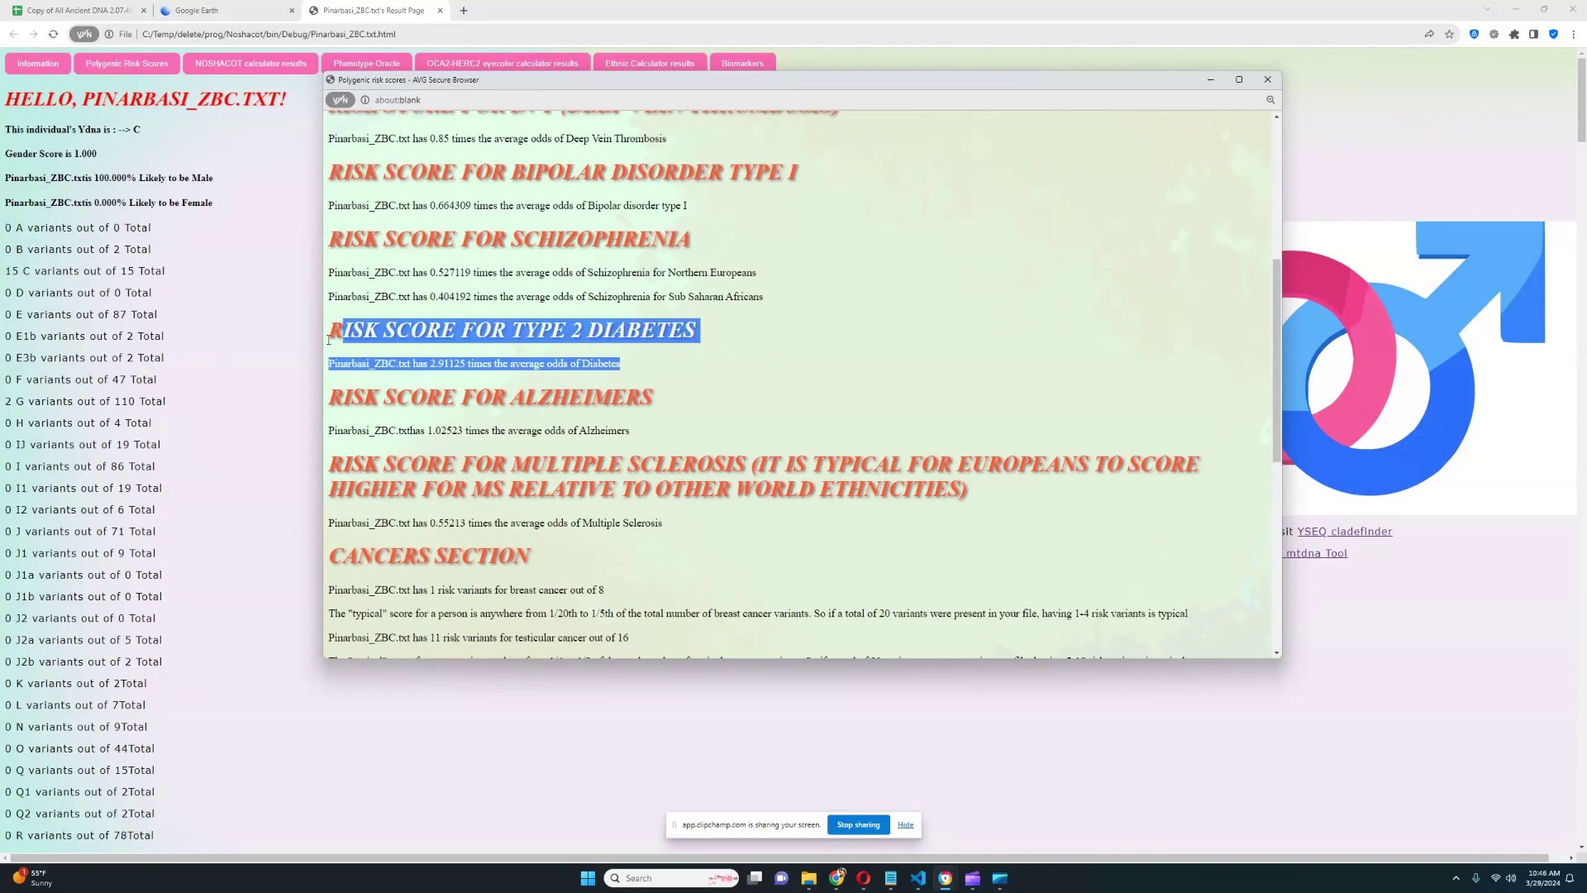
Highlight the breast cancer and testicular cancer risk variant counts in the Cancers section
scroll(841, 311, down, 3)
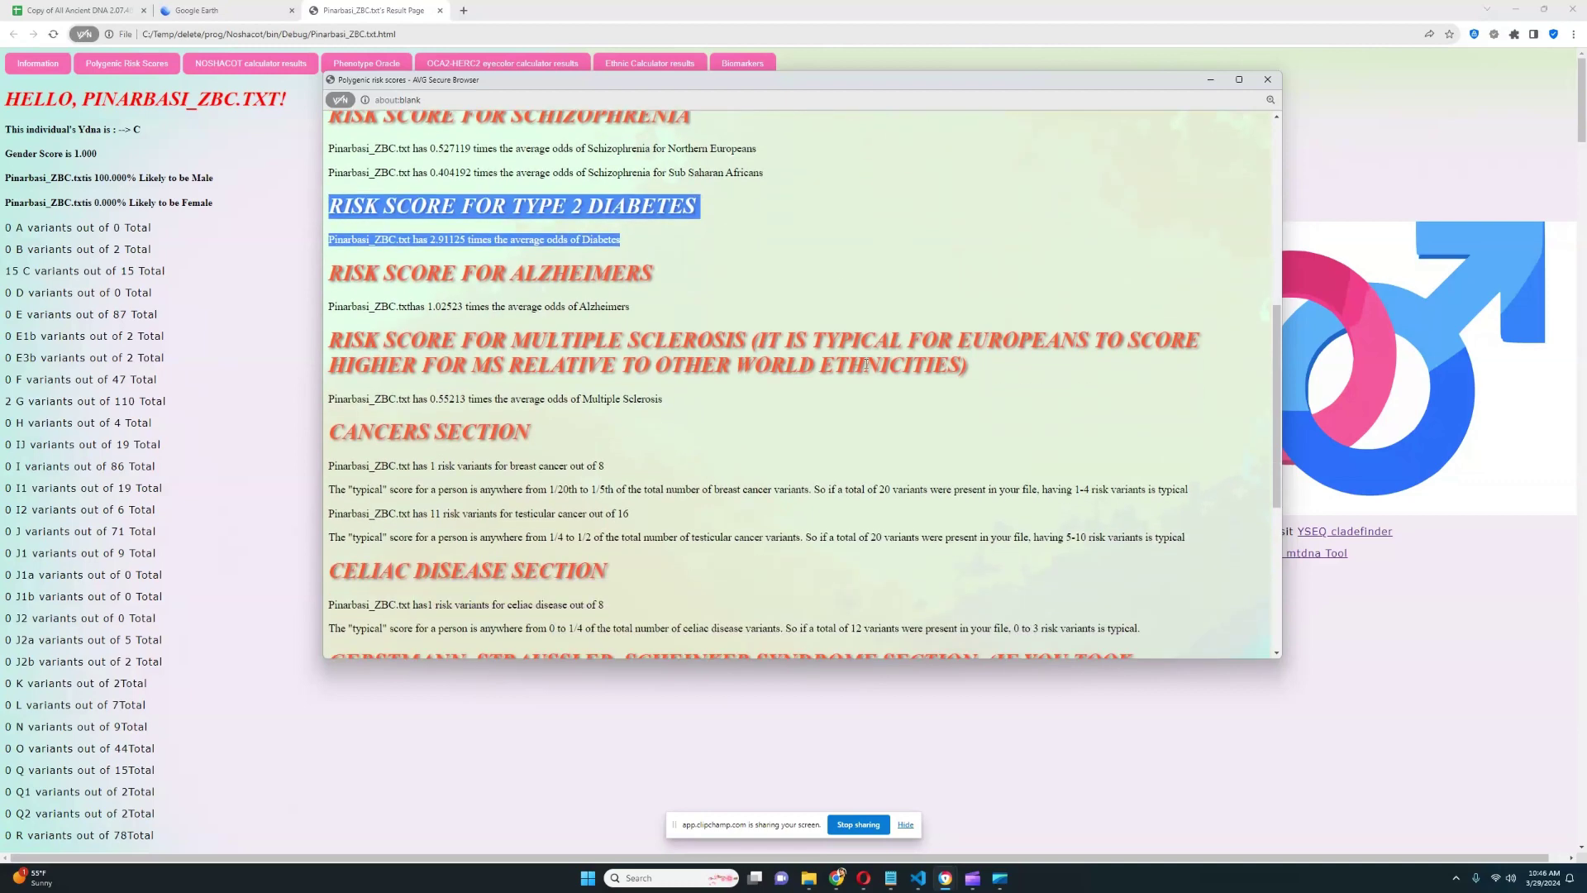
scroll(670, 340, down, 1)
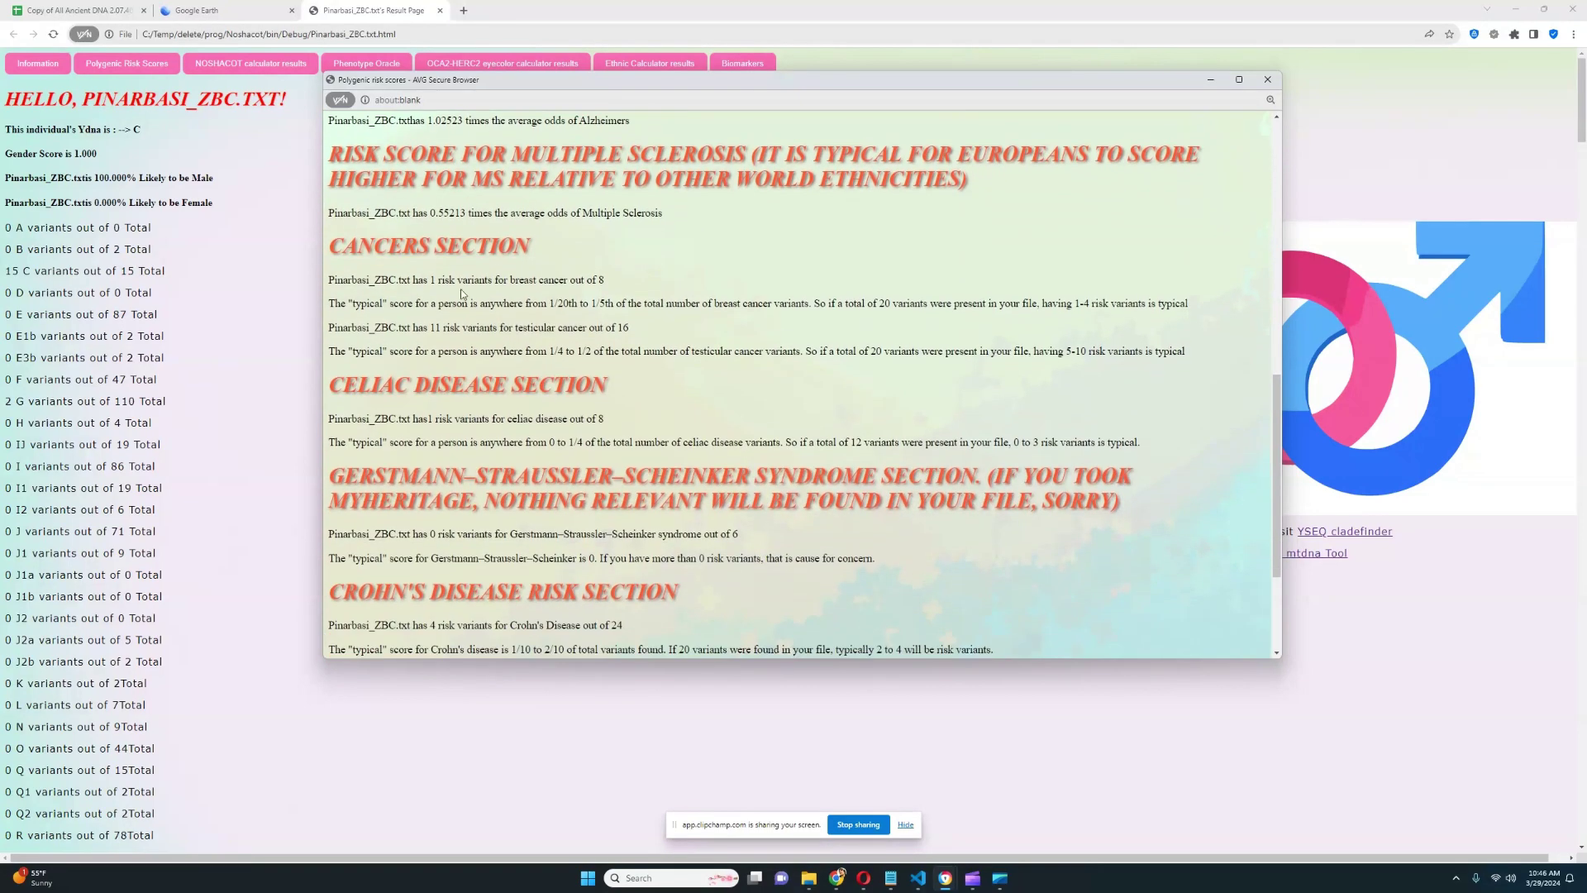
drag(430, 280, 633, 283)
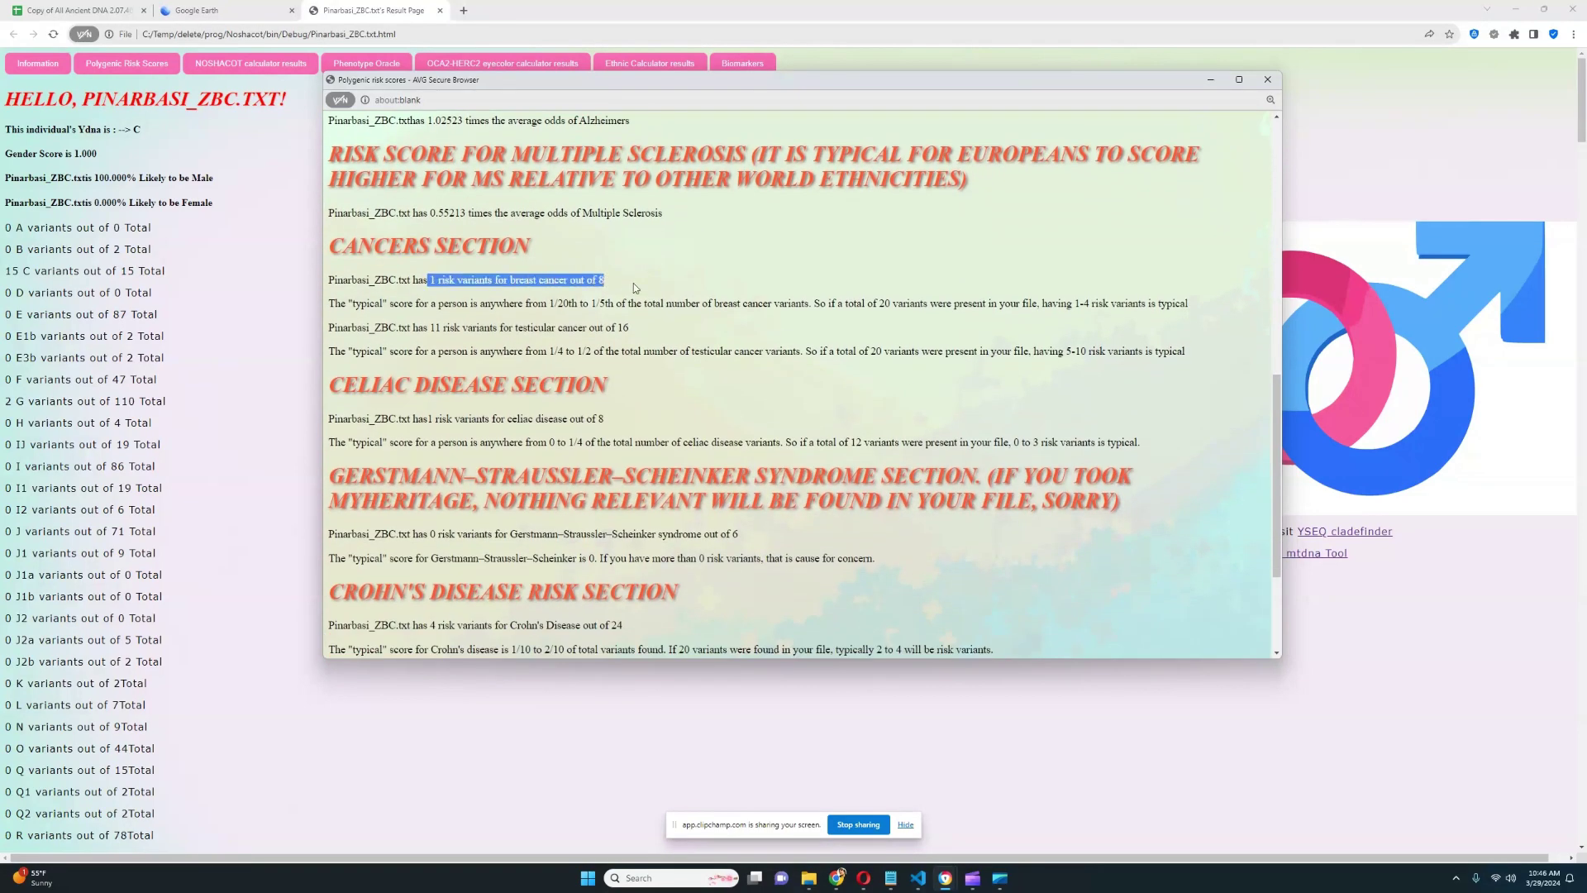
drag(428, 328, 702, 329)
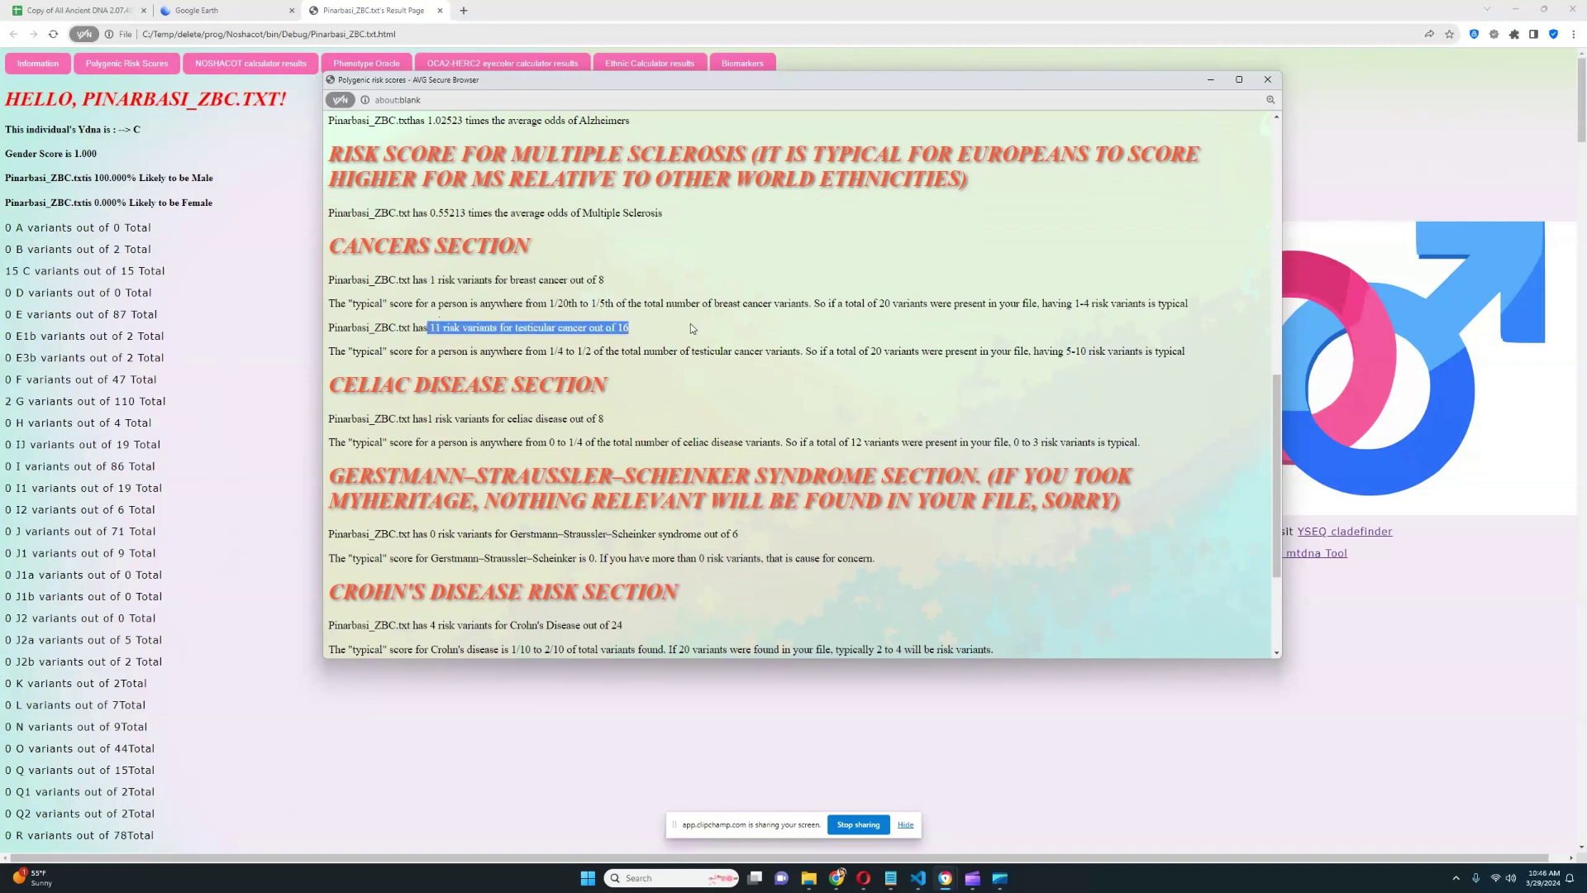
Highlight the risk variant counts for celiac disease, Gerstmann–Straussler–Scheinker syndrome and Crohn's disease
scroll(728, 356, down, 1)
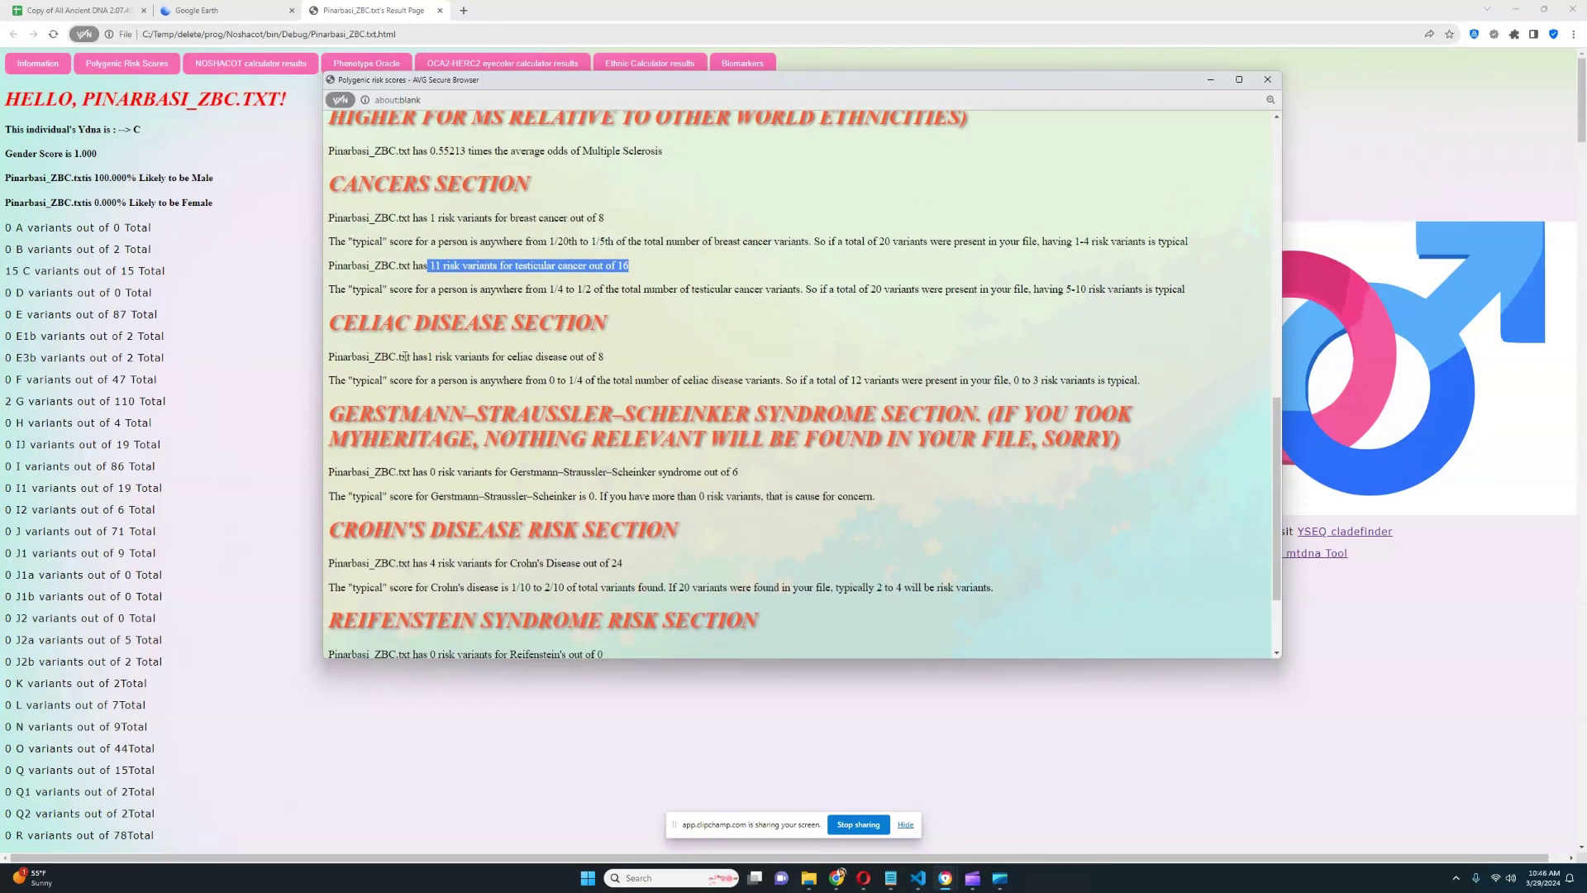
drag(424, 357, 659, 351)
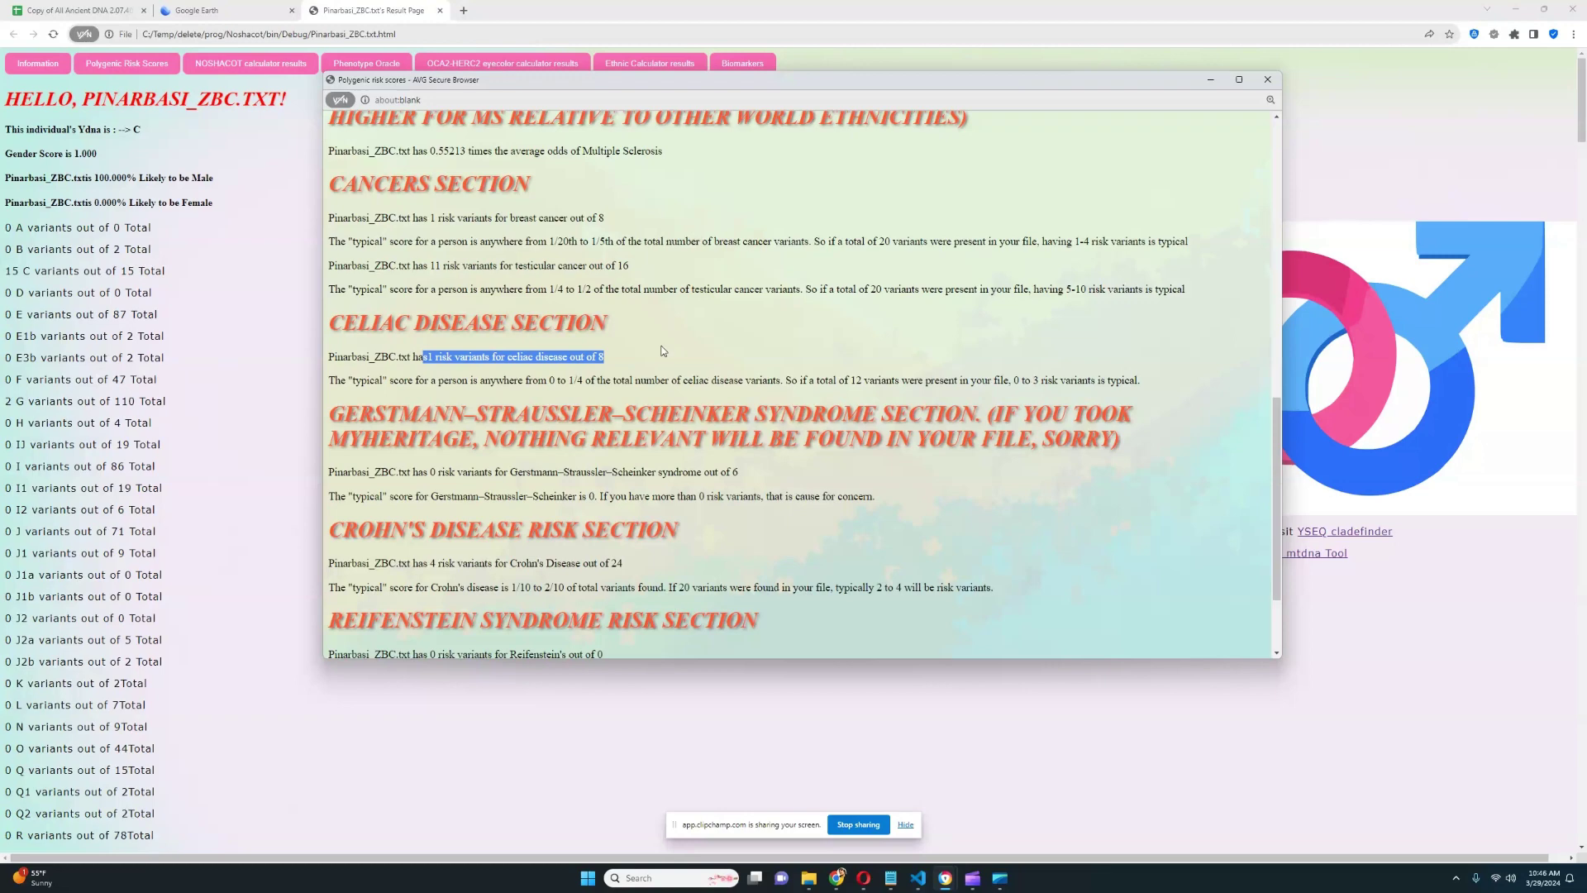
scroll(718, 354, down, 2)
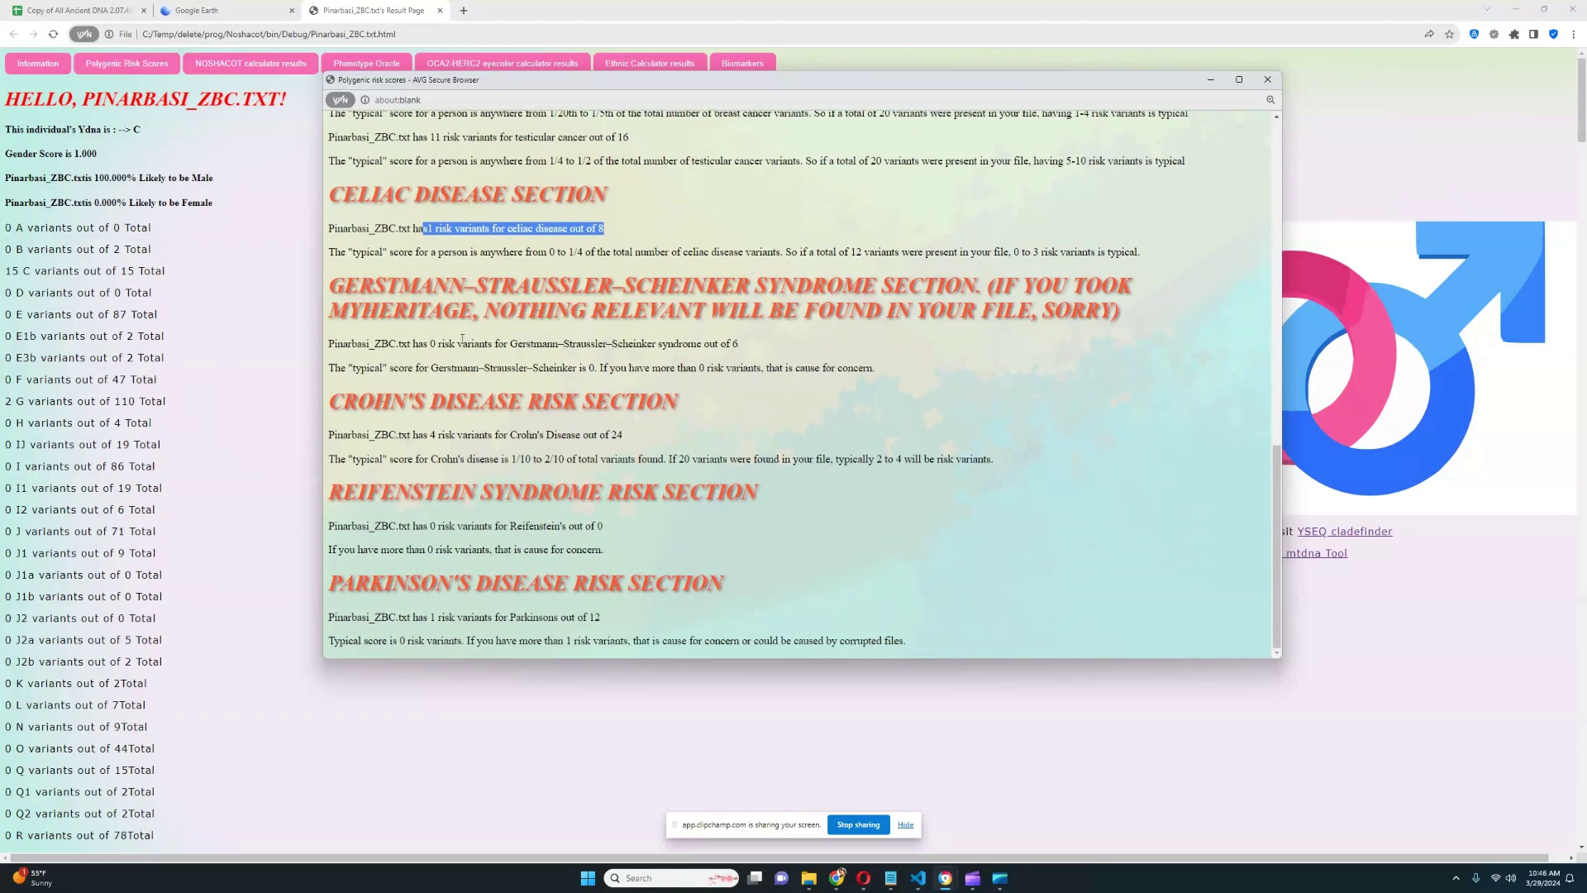
drag(430, 344, 792, 334)
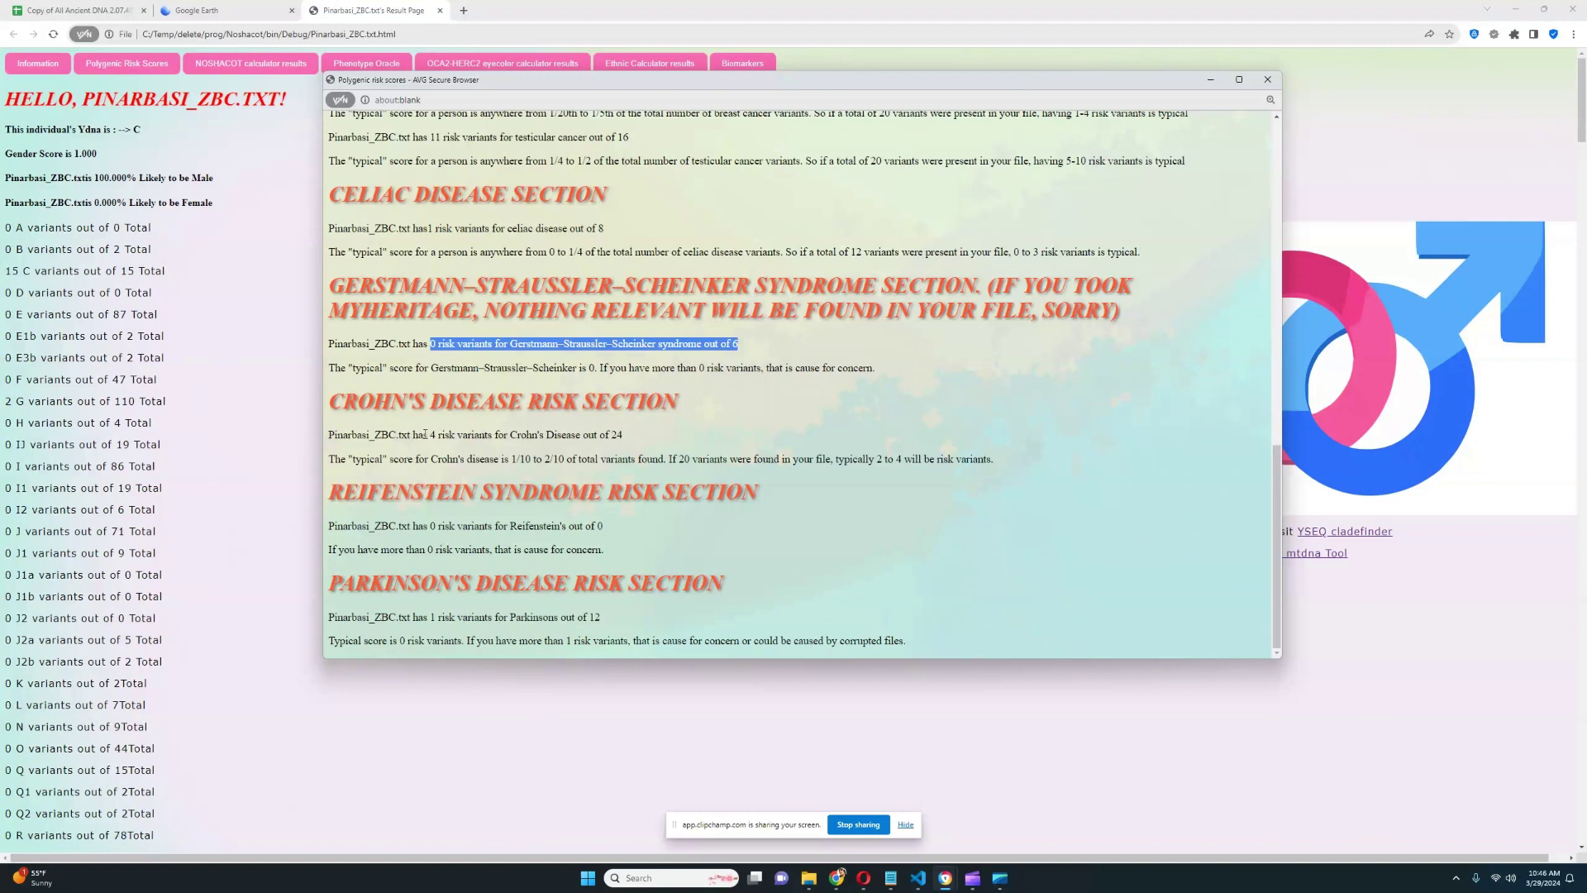
drag(424, 434, 683, 441)
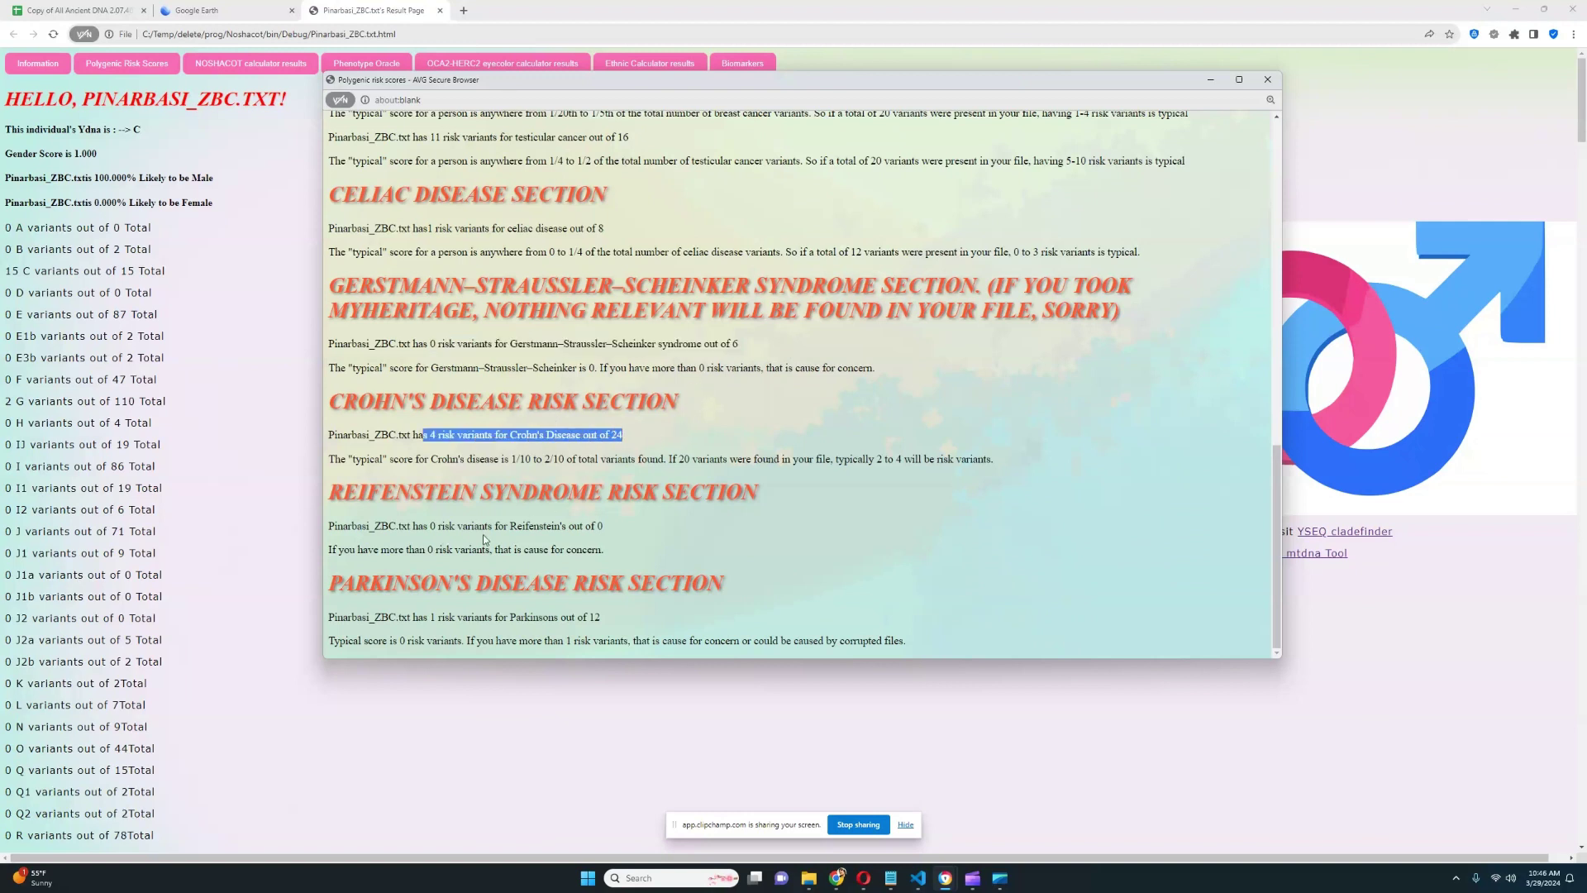
Highlight the risk variant counts for Reifenstein syndrome and Parkinson's disease, and close the polygenic risk scores window
drag(429, 526, 653, 524)
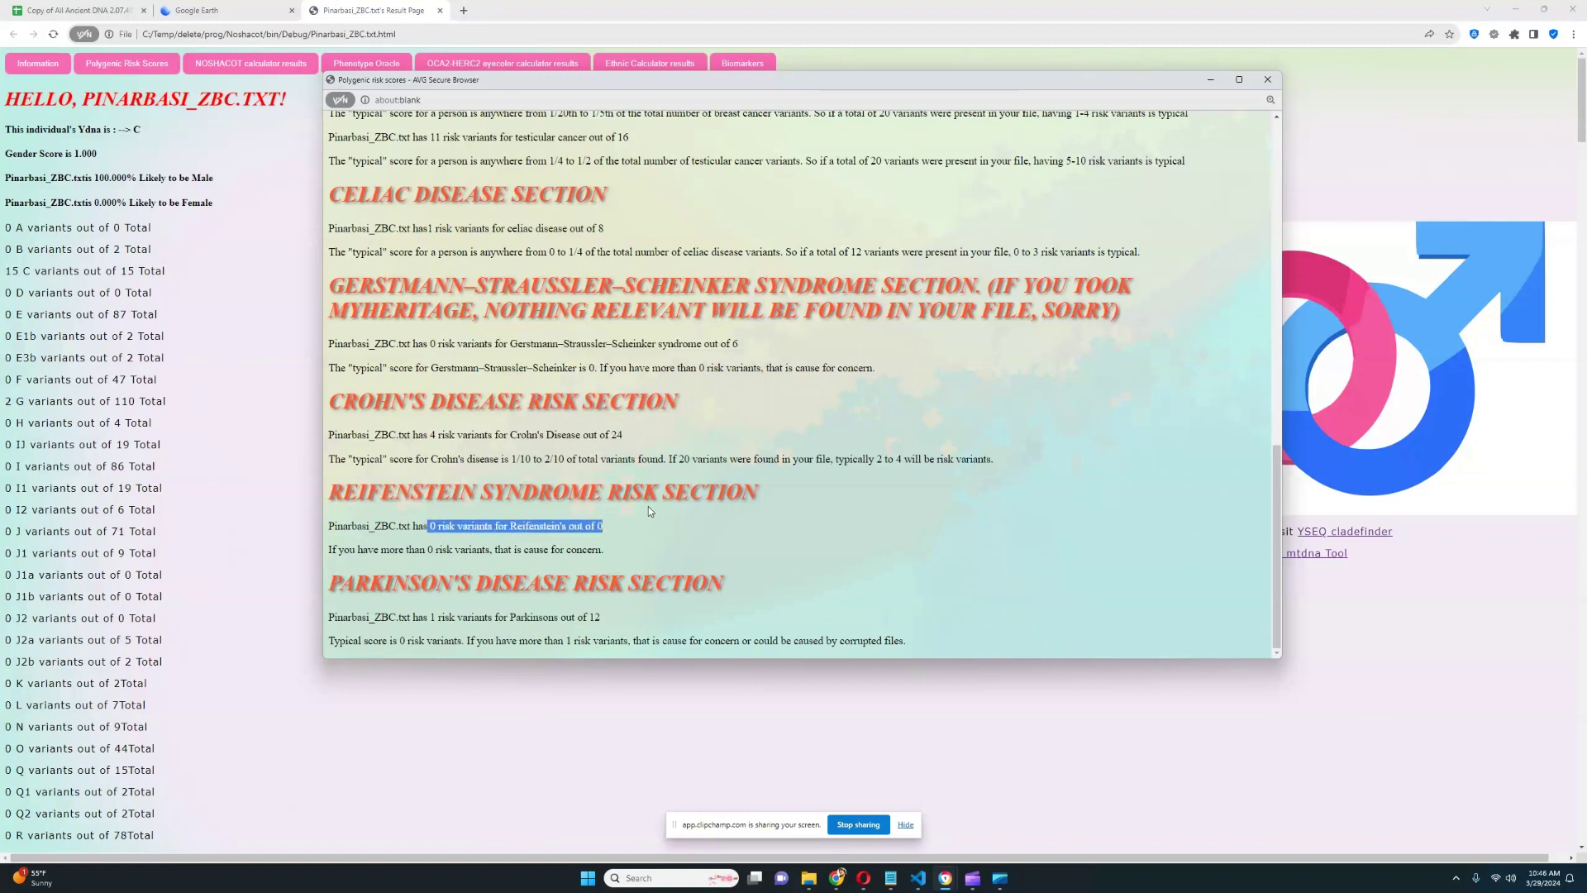
drag(428, 617, 635, 626)
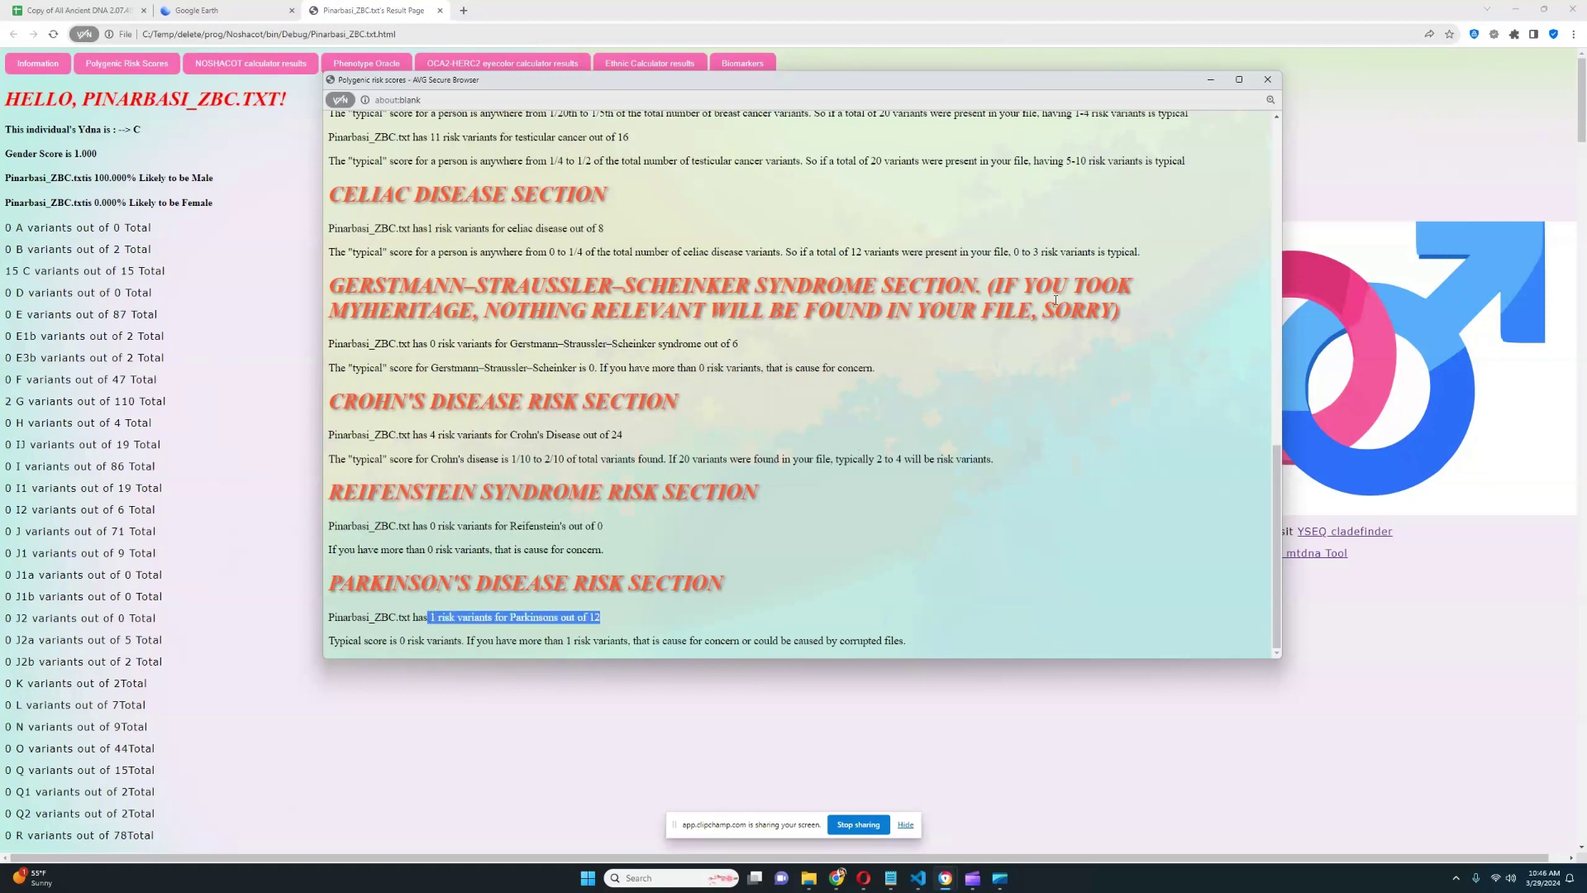
click(1255, 76)
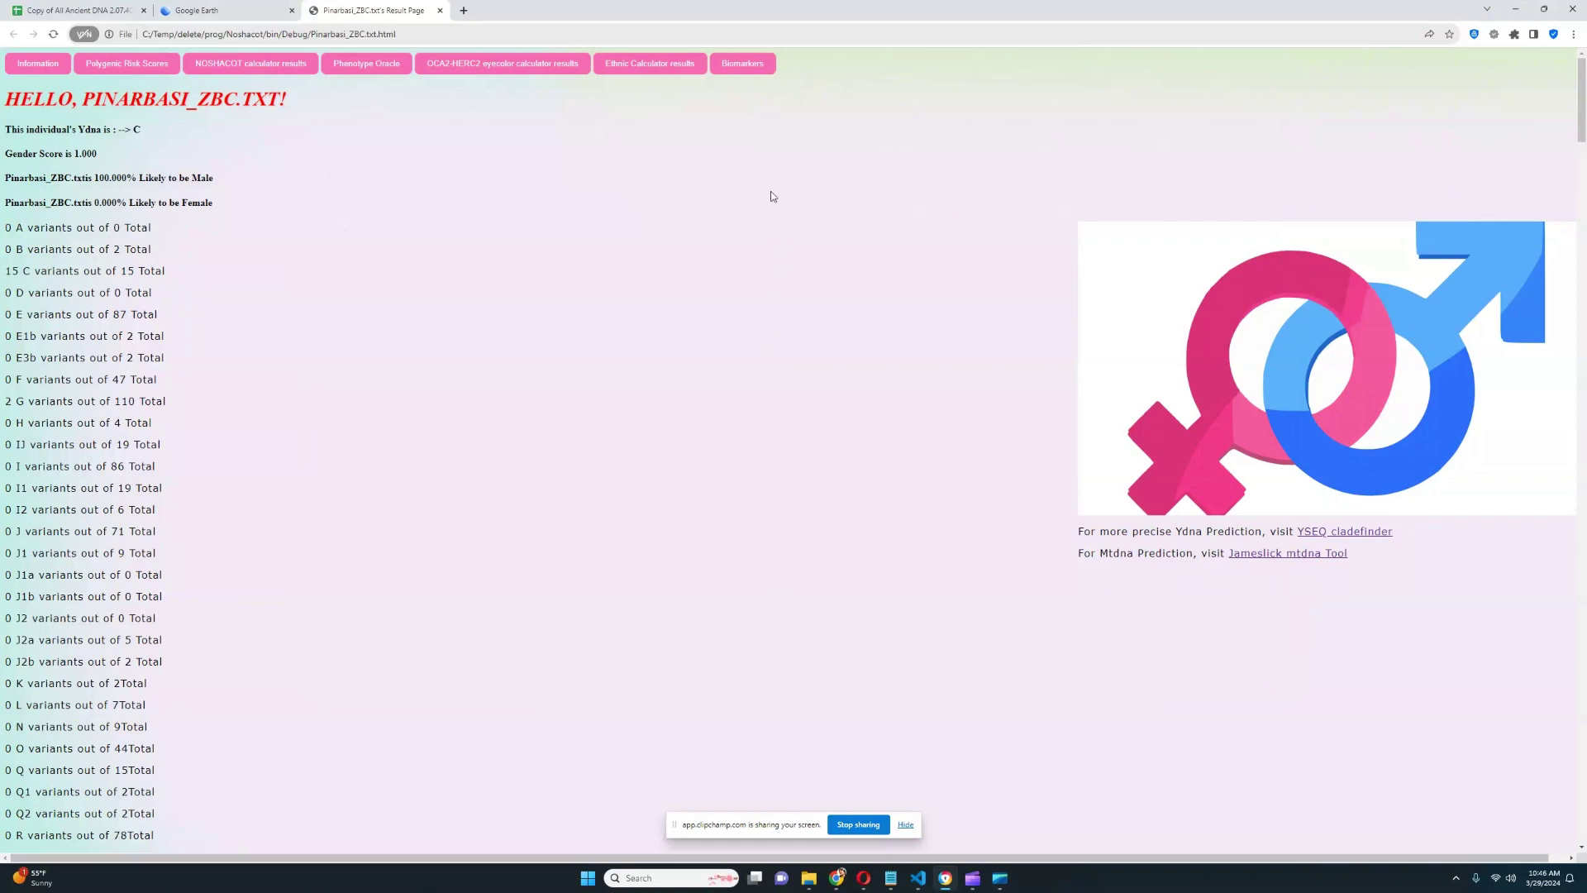
Open the sample's Biomarkers results and reposition and enlarge their window so the vitamin and level estimates are readable
click(759, 72)
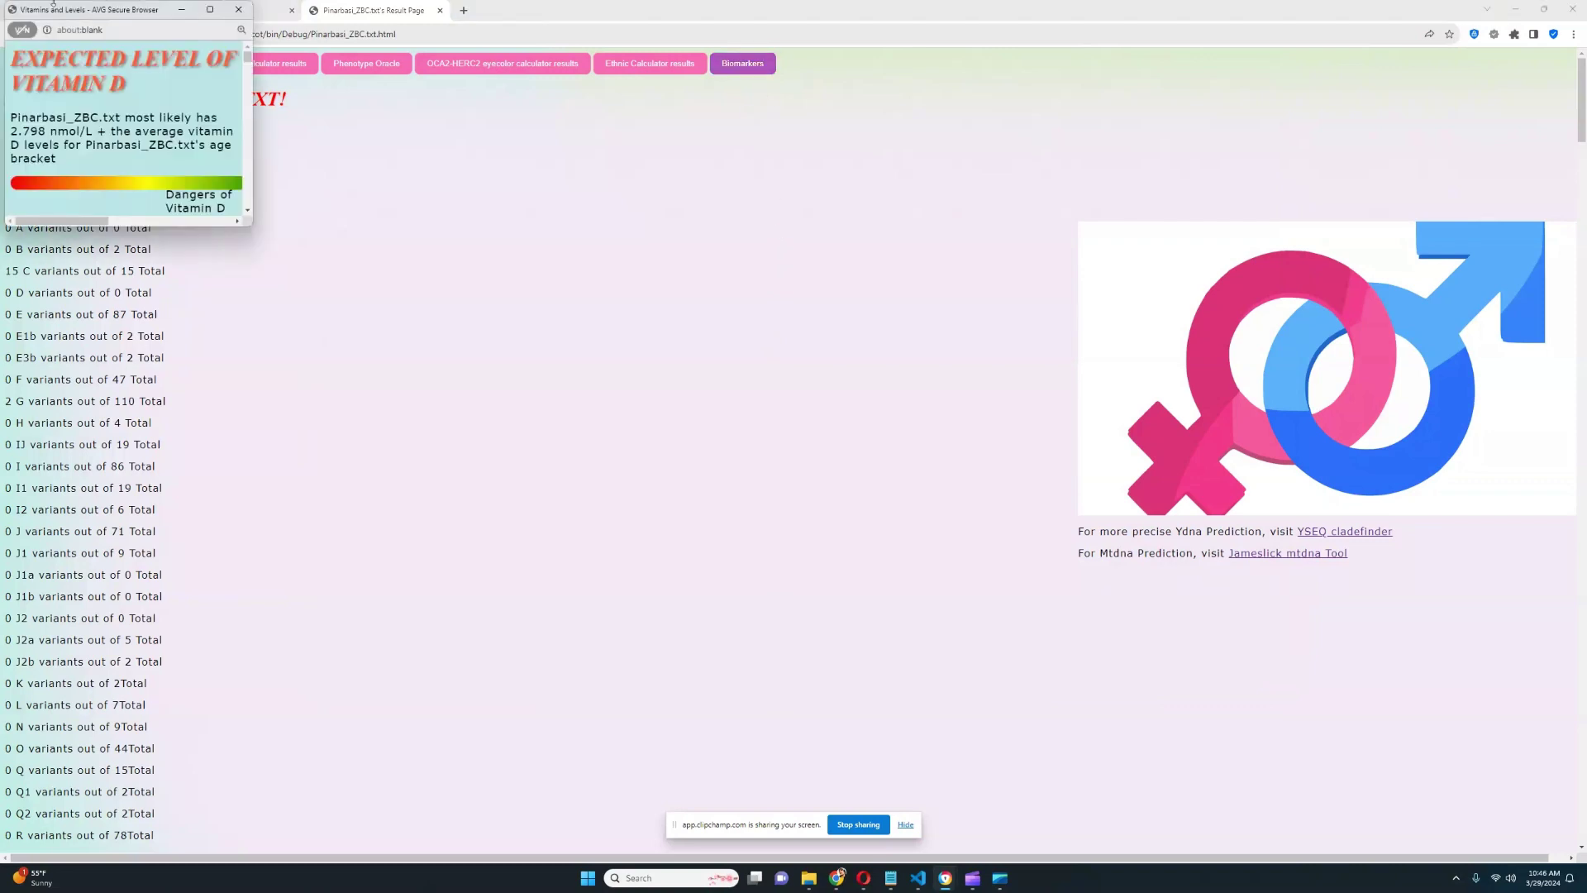
drag(100, 7, 485, 83)
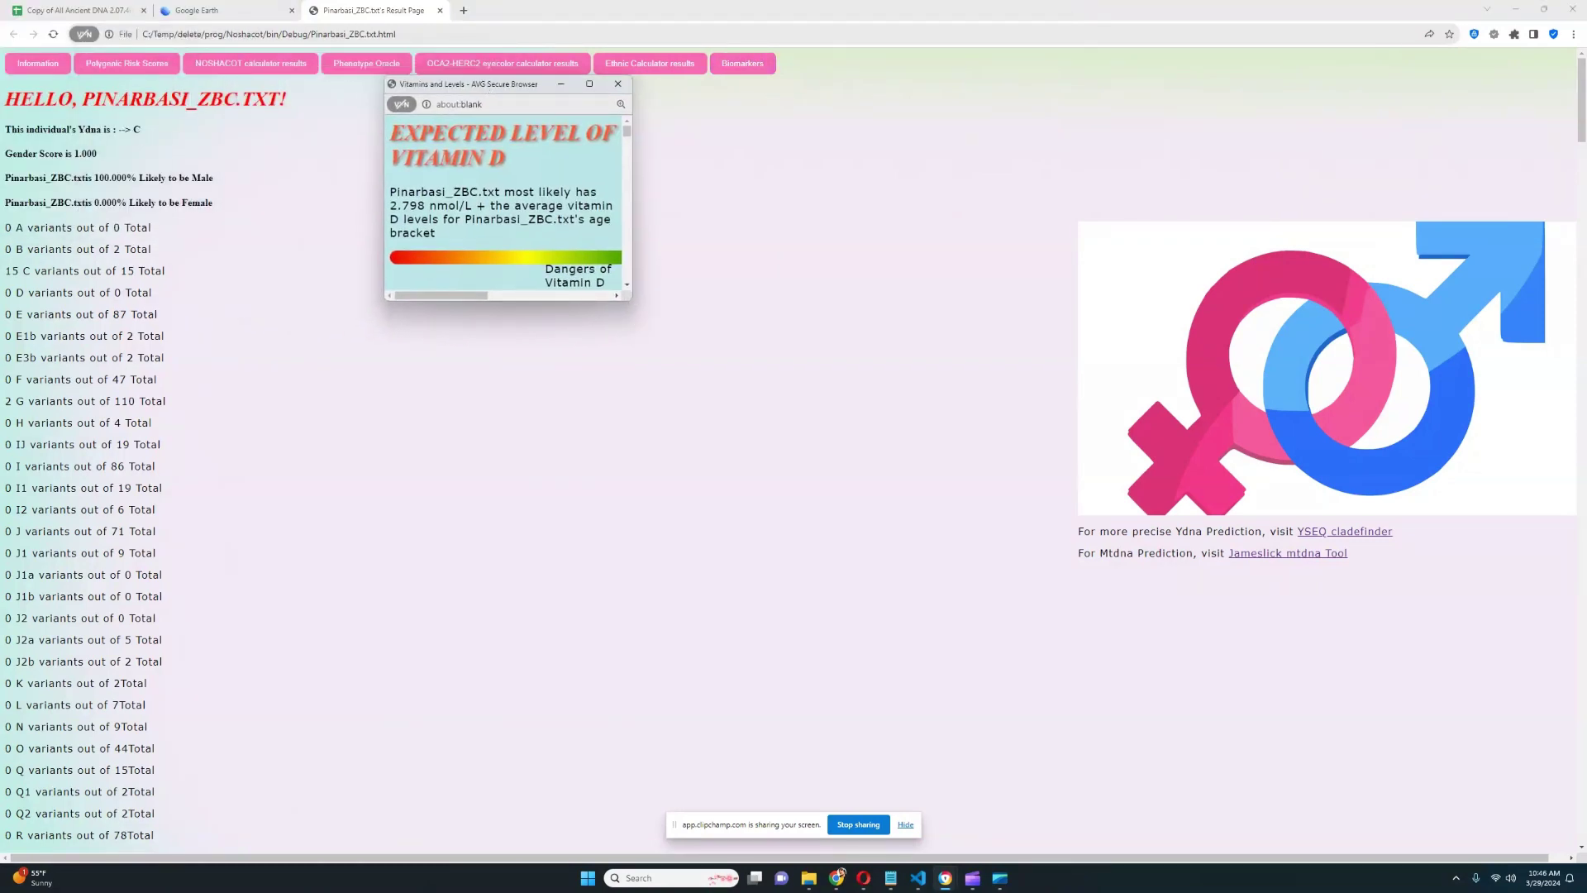
drag(632, 300, 1341, 729)
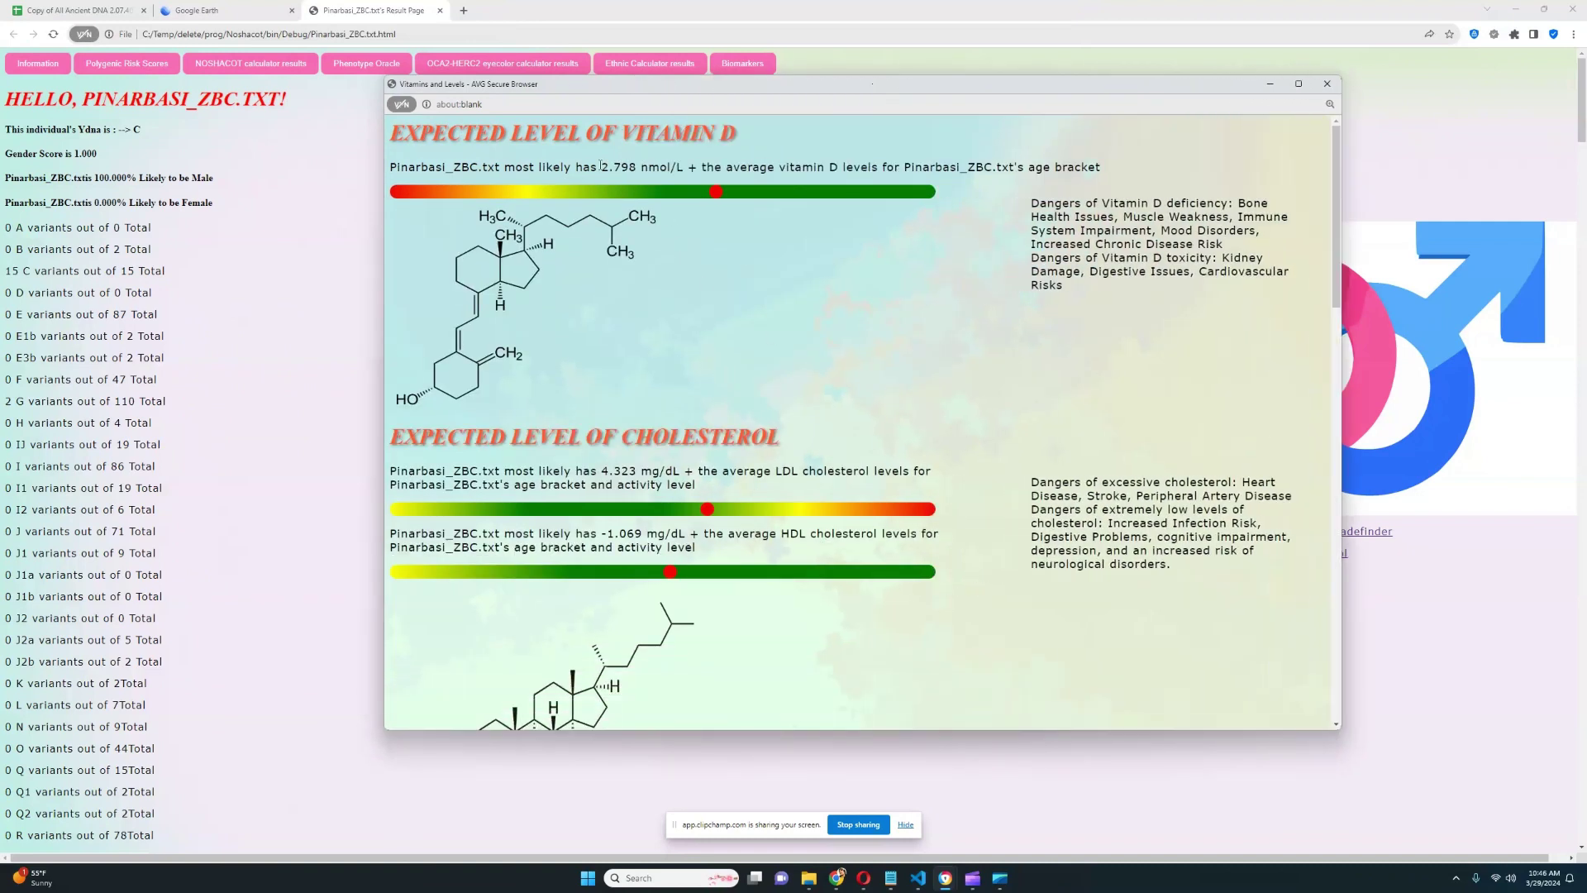
Highlight the expected vitamin D level and the expected LDL and HDL cholesterol levels, and clear the selection
drag(598, 166, 684, 164)
scroll(751, 257, down, 2)
drag(597, 347, 738, 348)
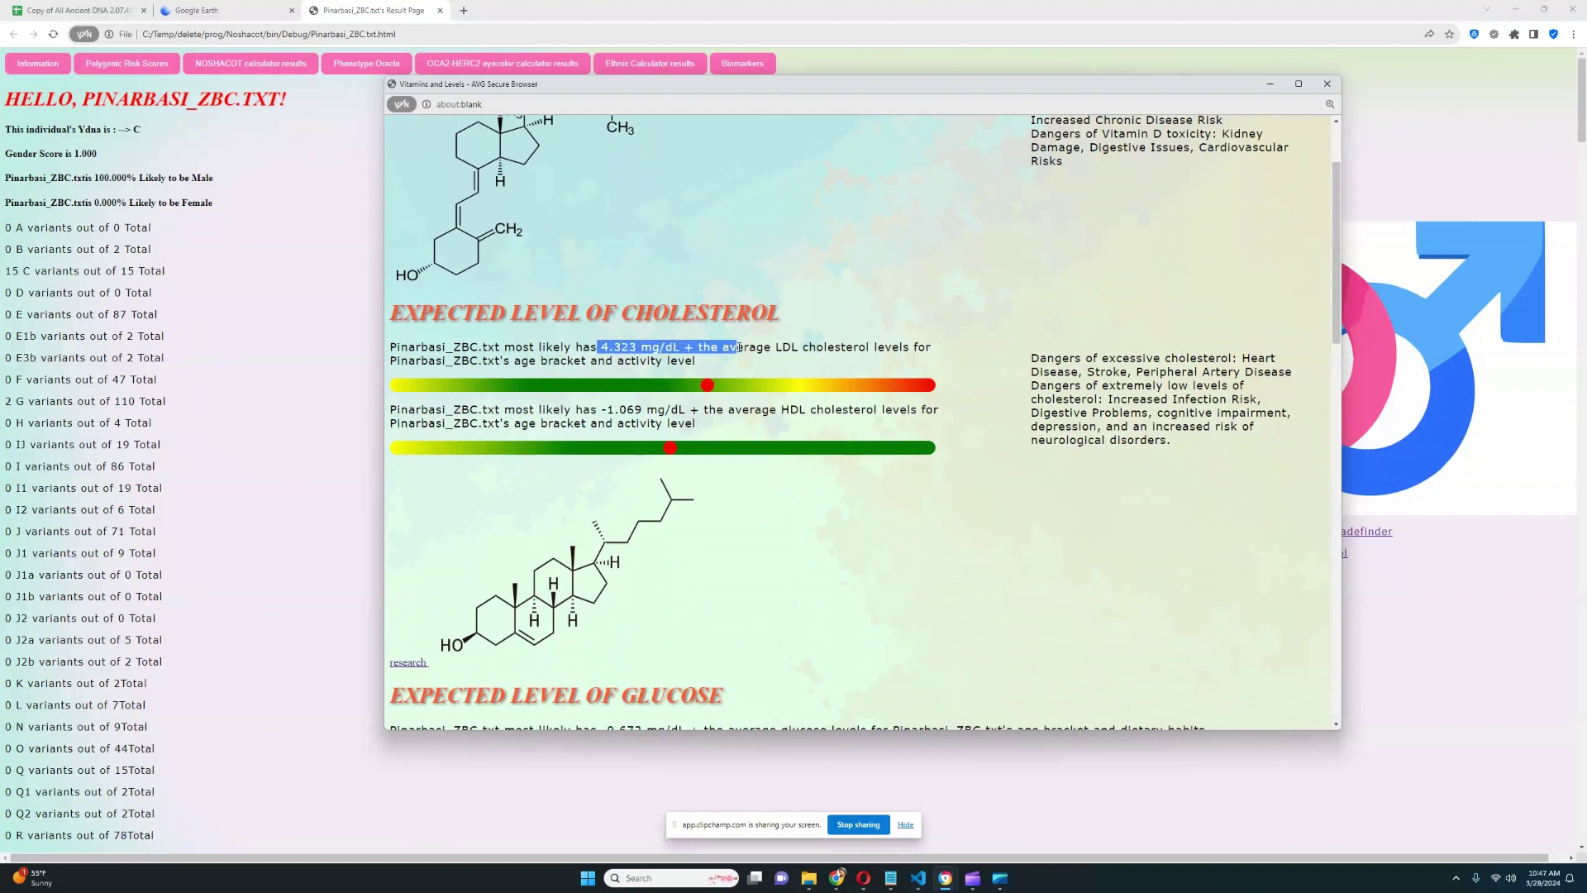
scroll(784, 438, down, 1)
drag(597, 347, 694, 344)
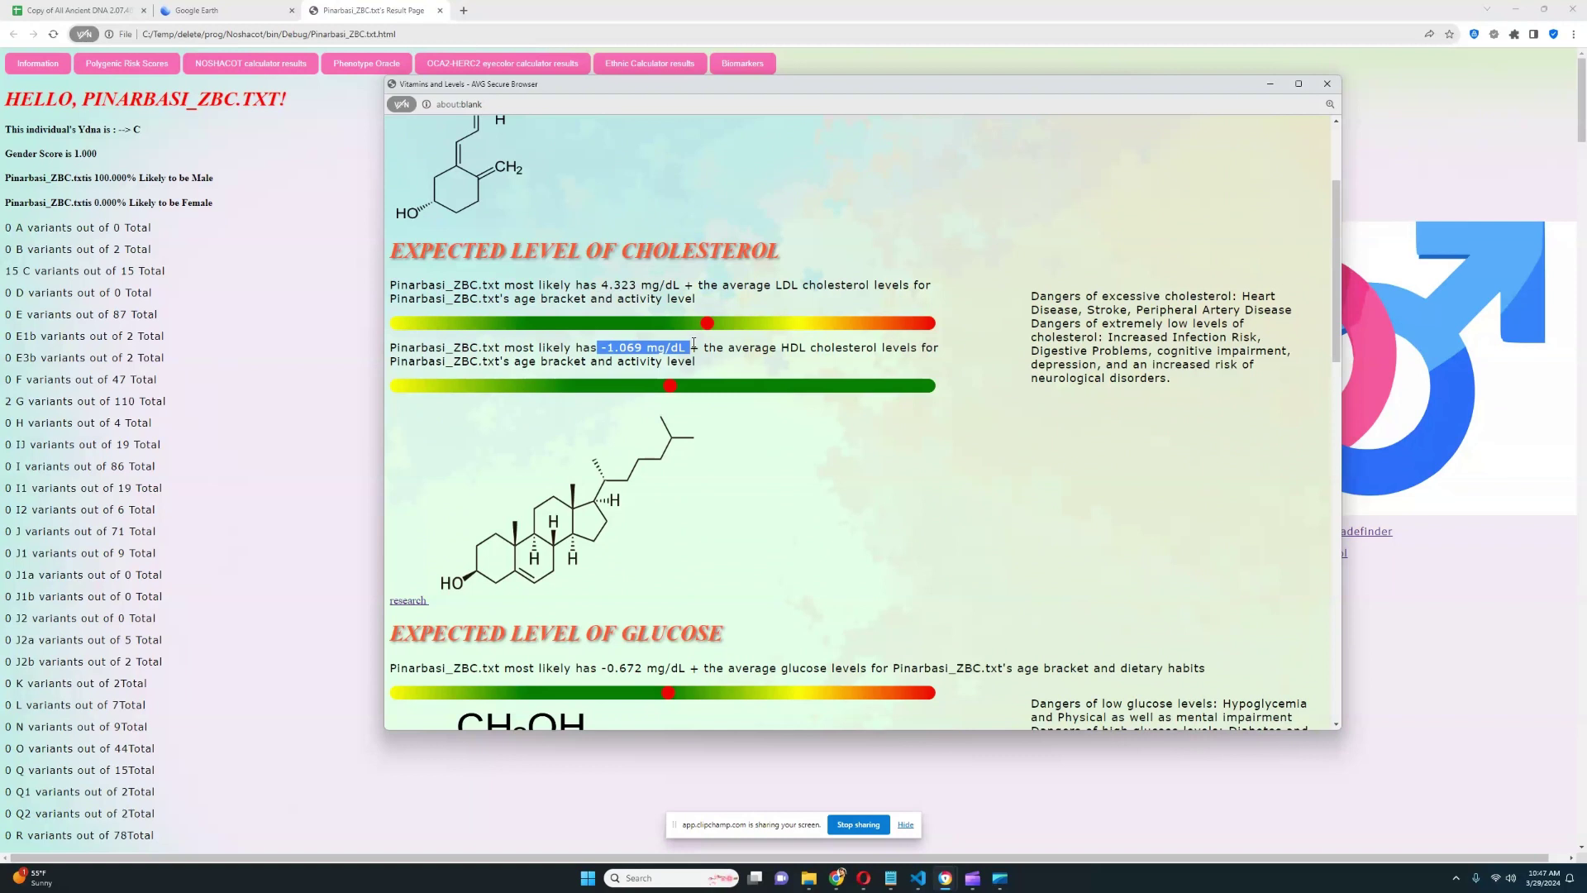
click(702, 367)
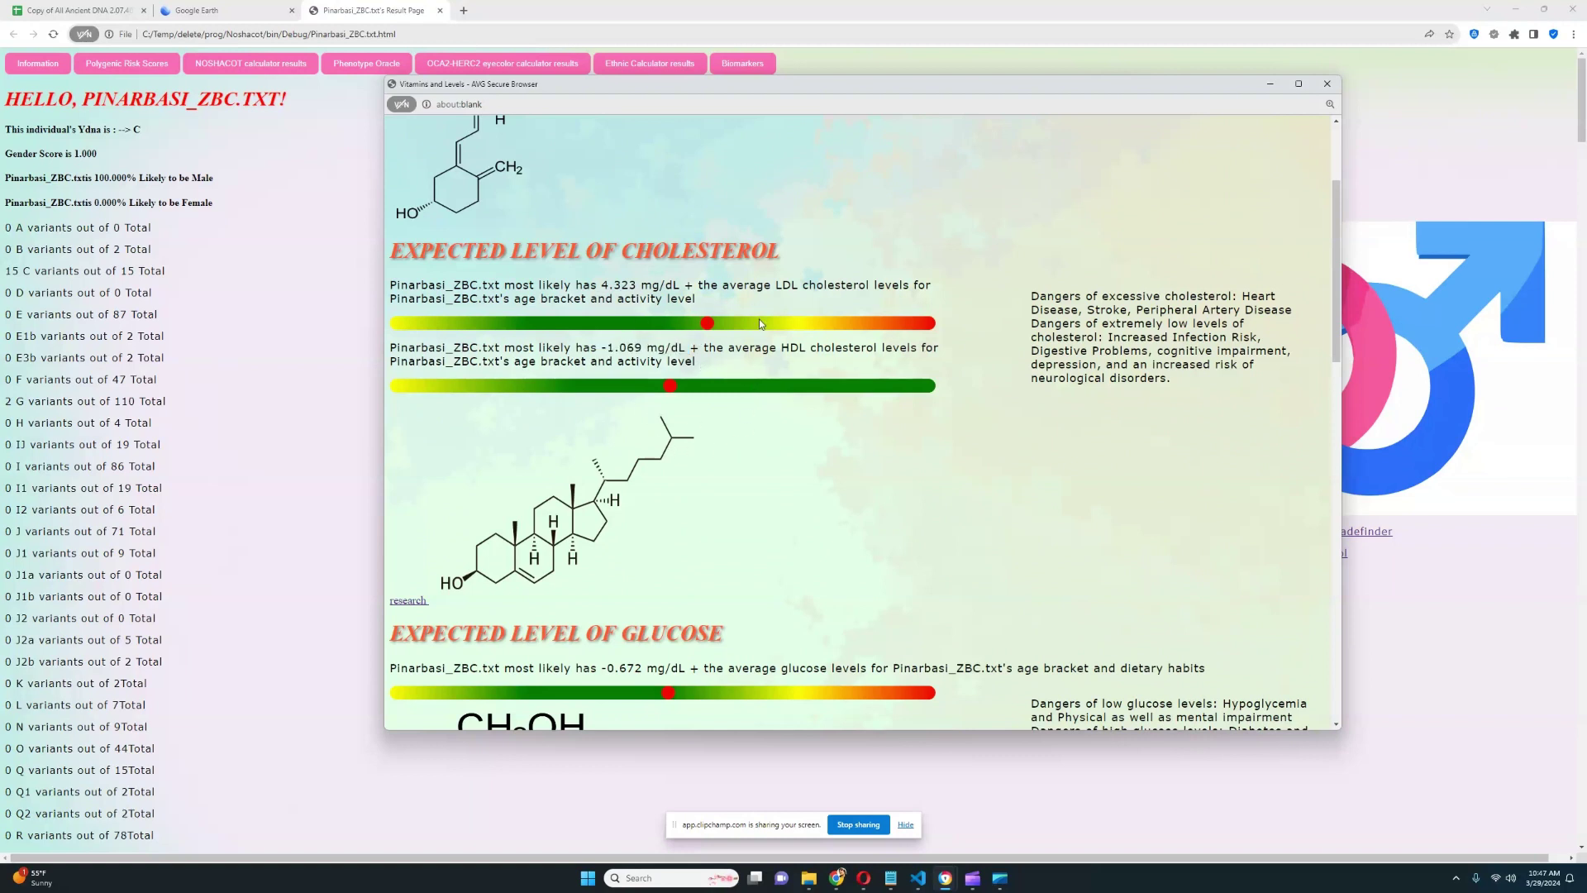
Highlight the expected glucose level and the expected HbA1c level with its note on genetic tendency
scroll(784, 453, down, 4)
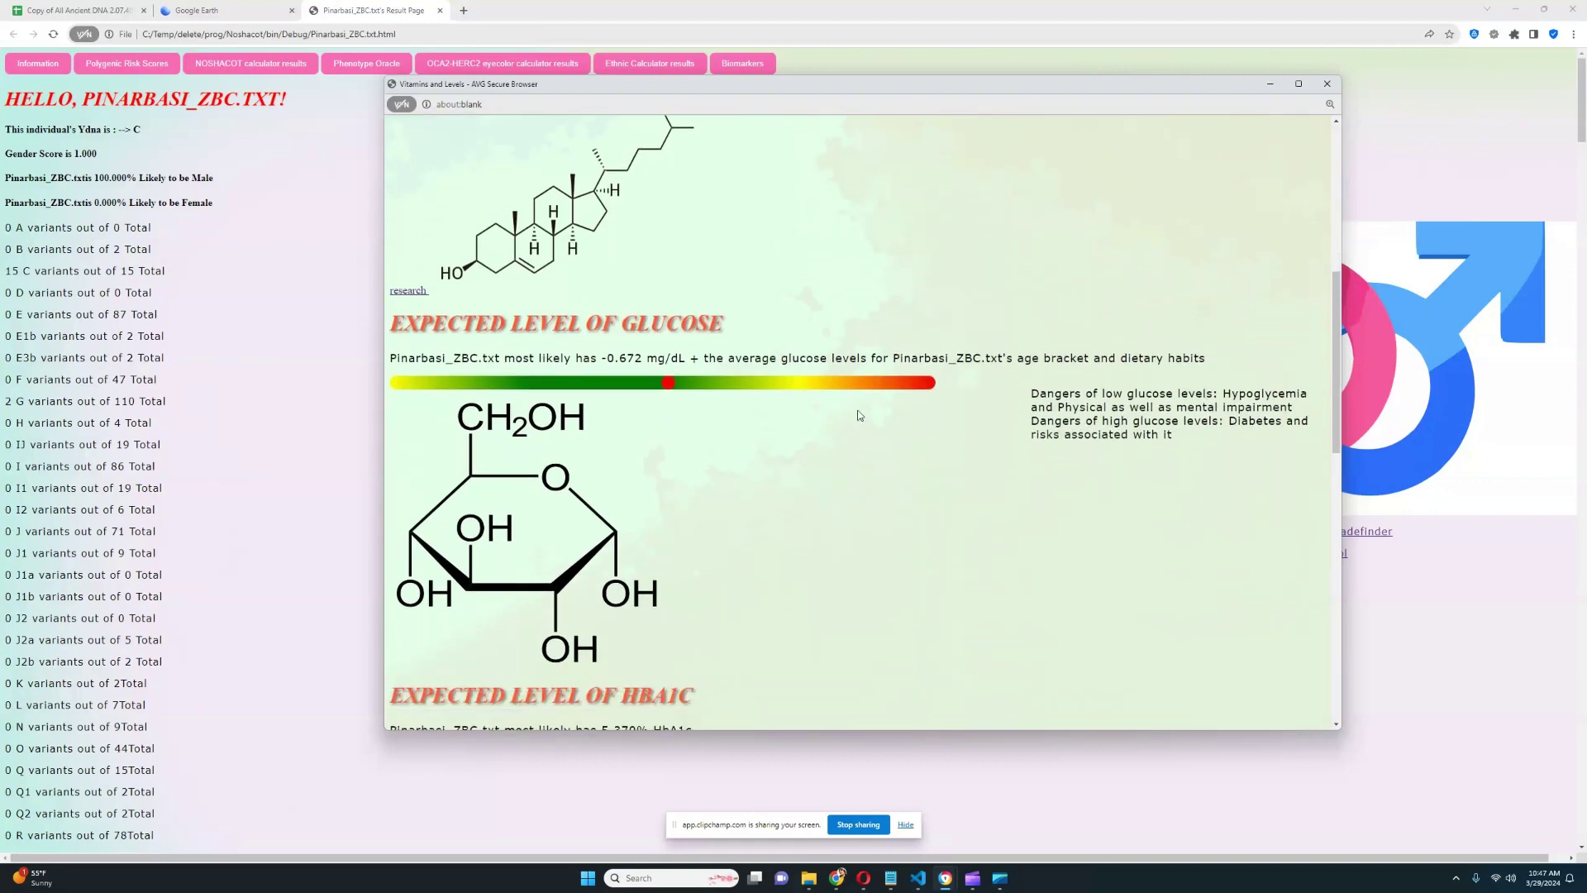
drag(601, 358, 693, 358)
scroll(771, 444, down, 5)
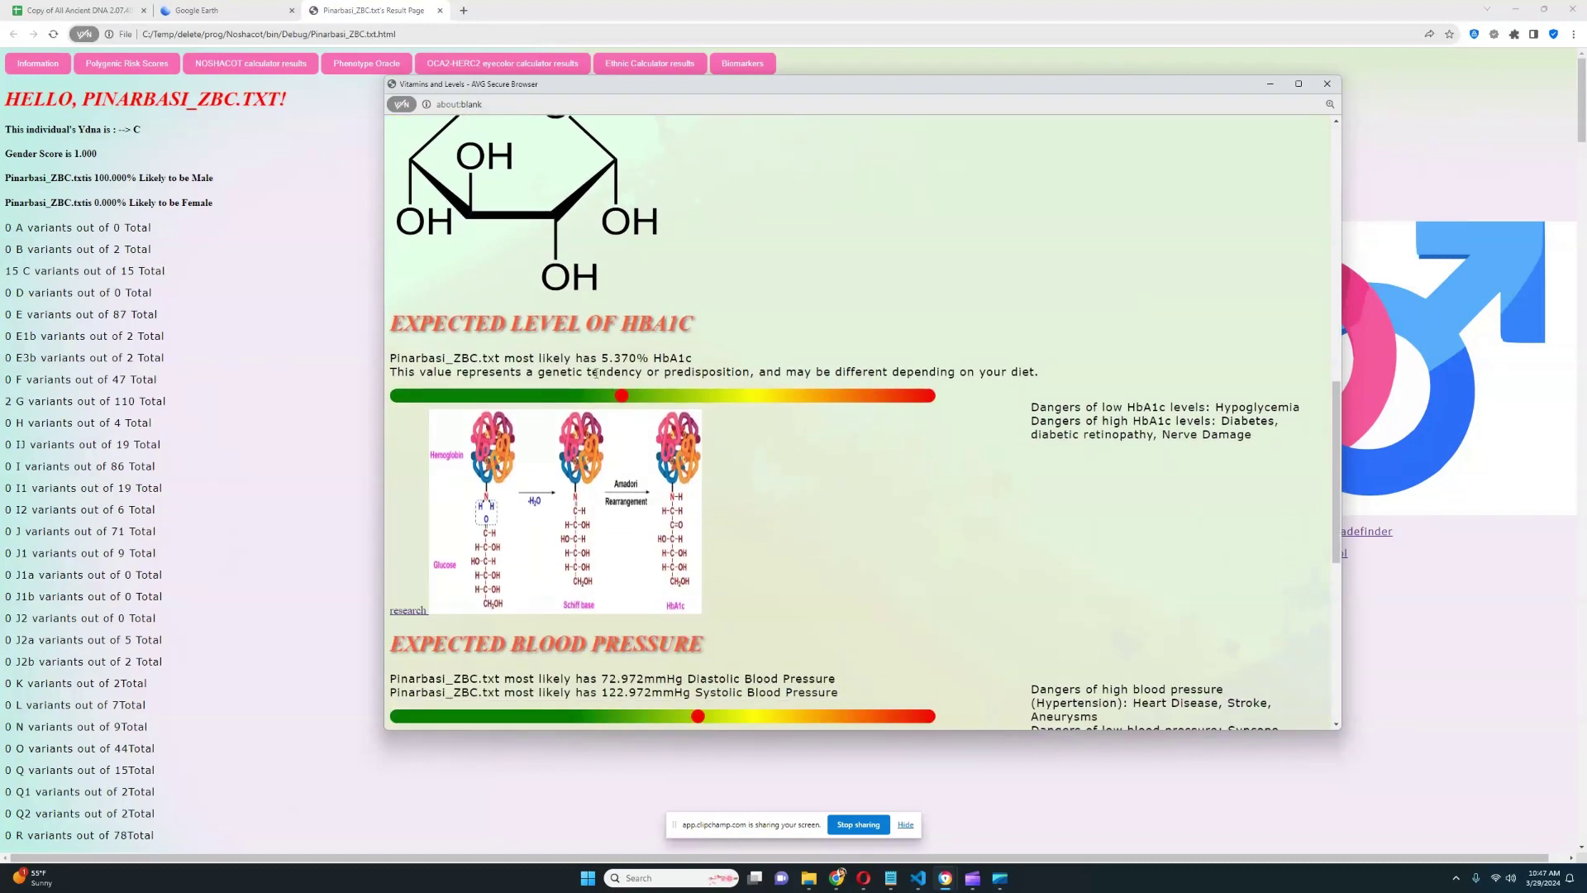
drag(594, 358, 789, 371)
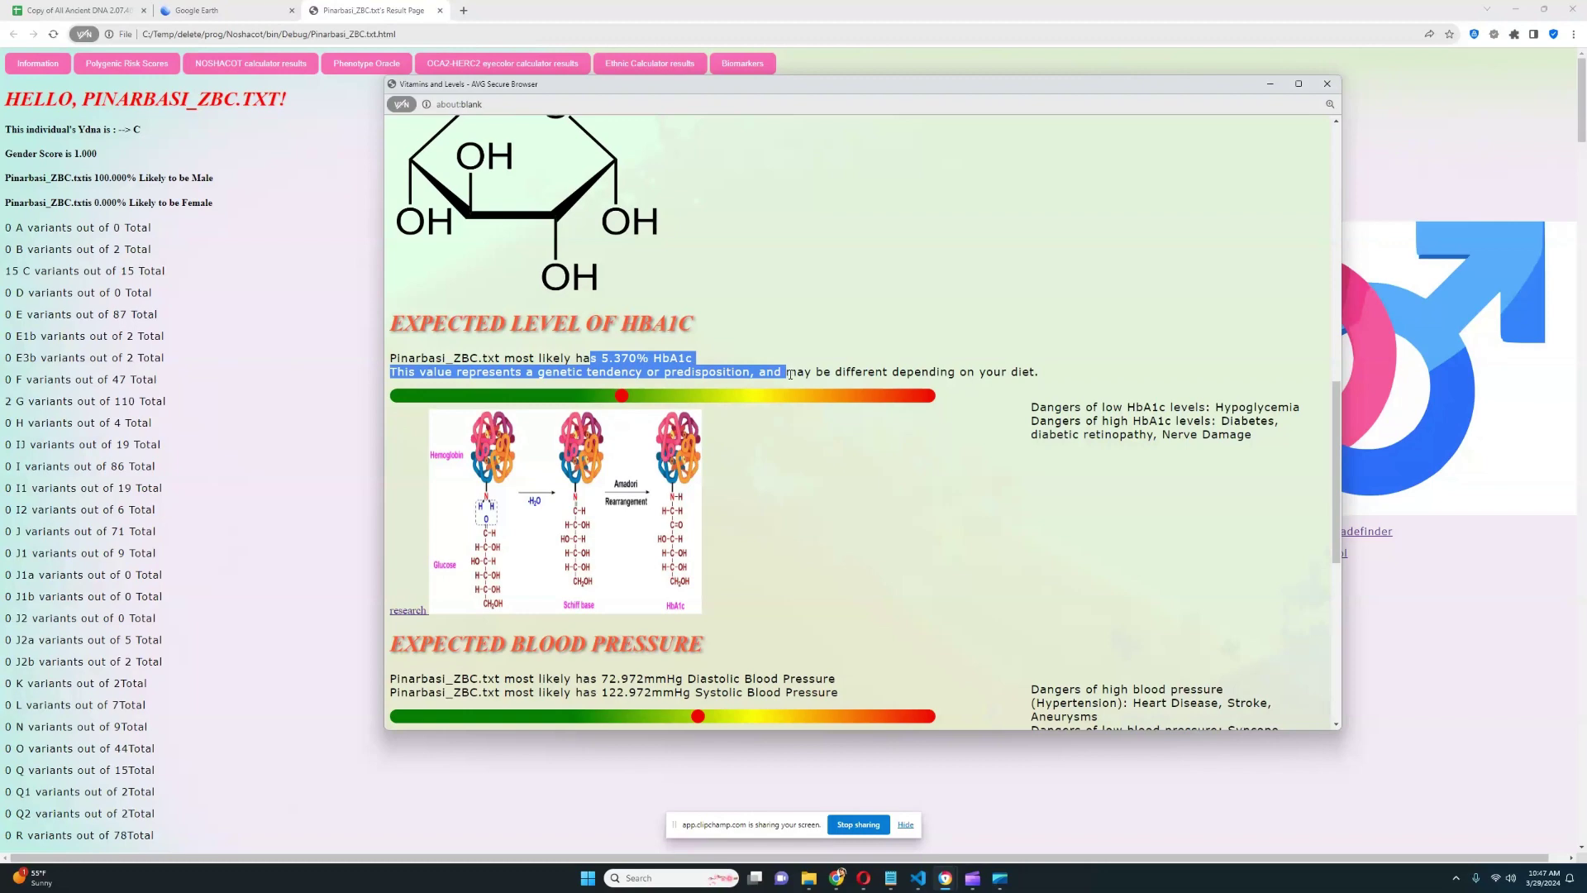
Highlight the expected diastolic and systolic blood pressure and the blood iron level, and close the biomarkers window
scroll(817, 468, down, 3)
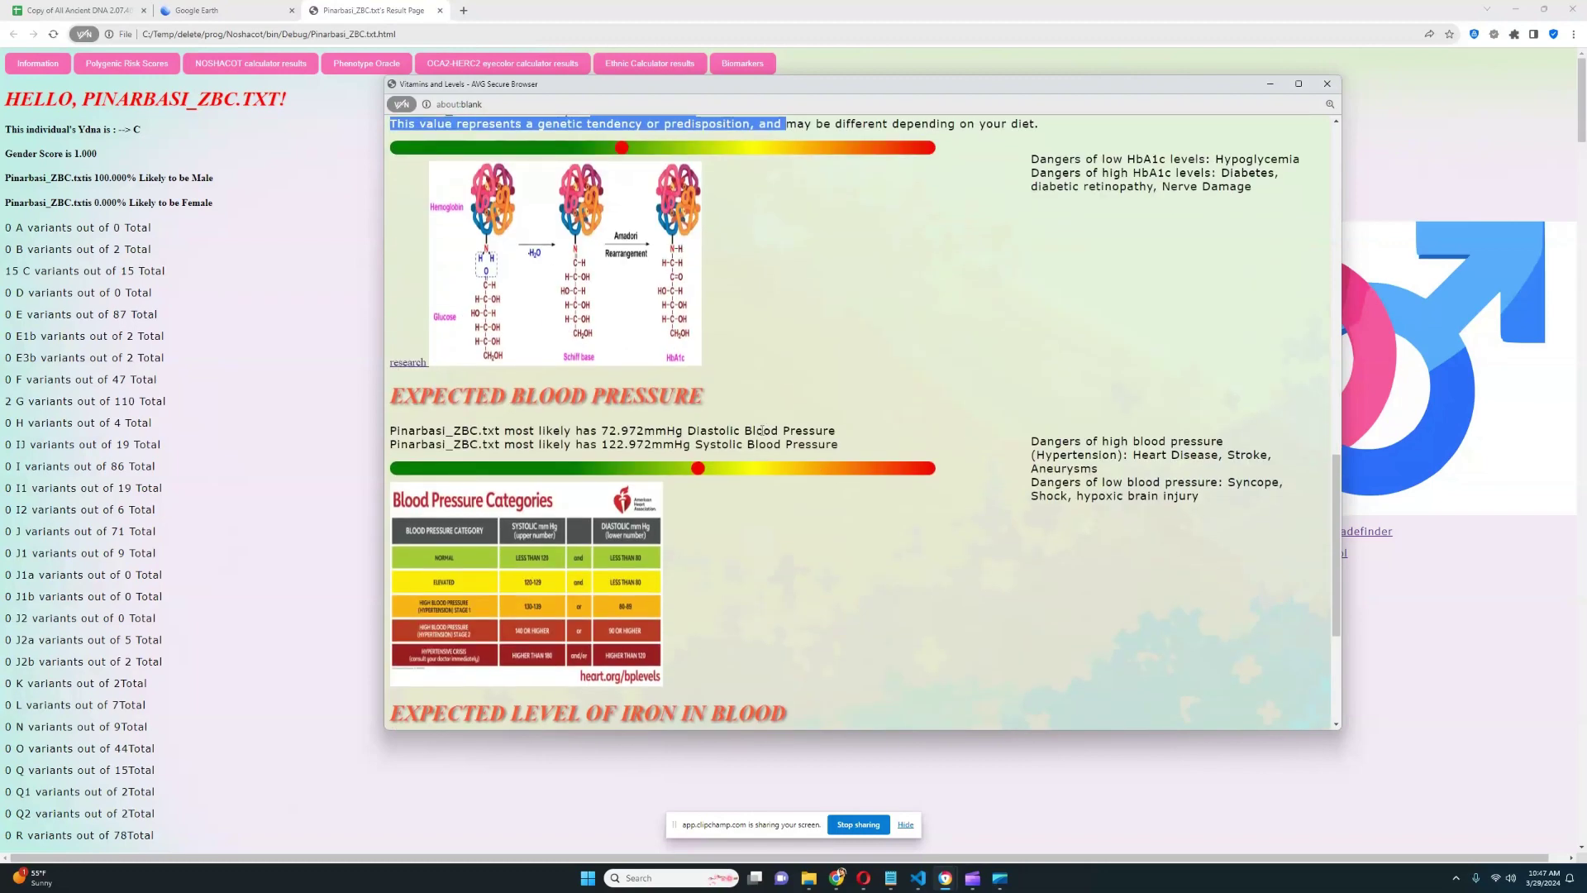
drag(602, 430, 854, 448)
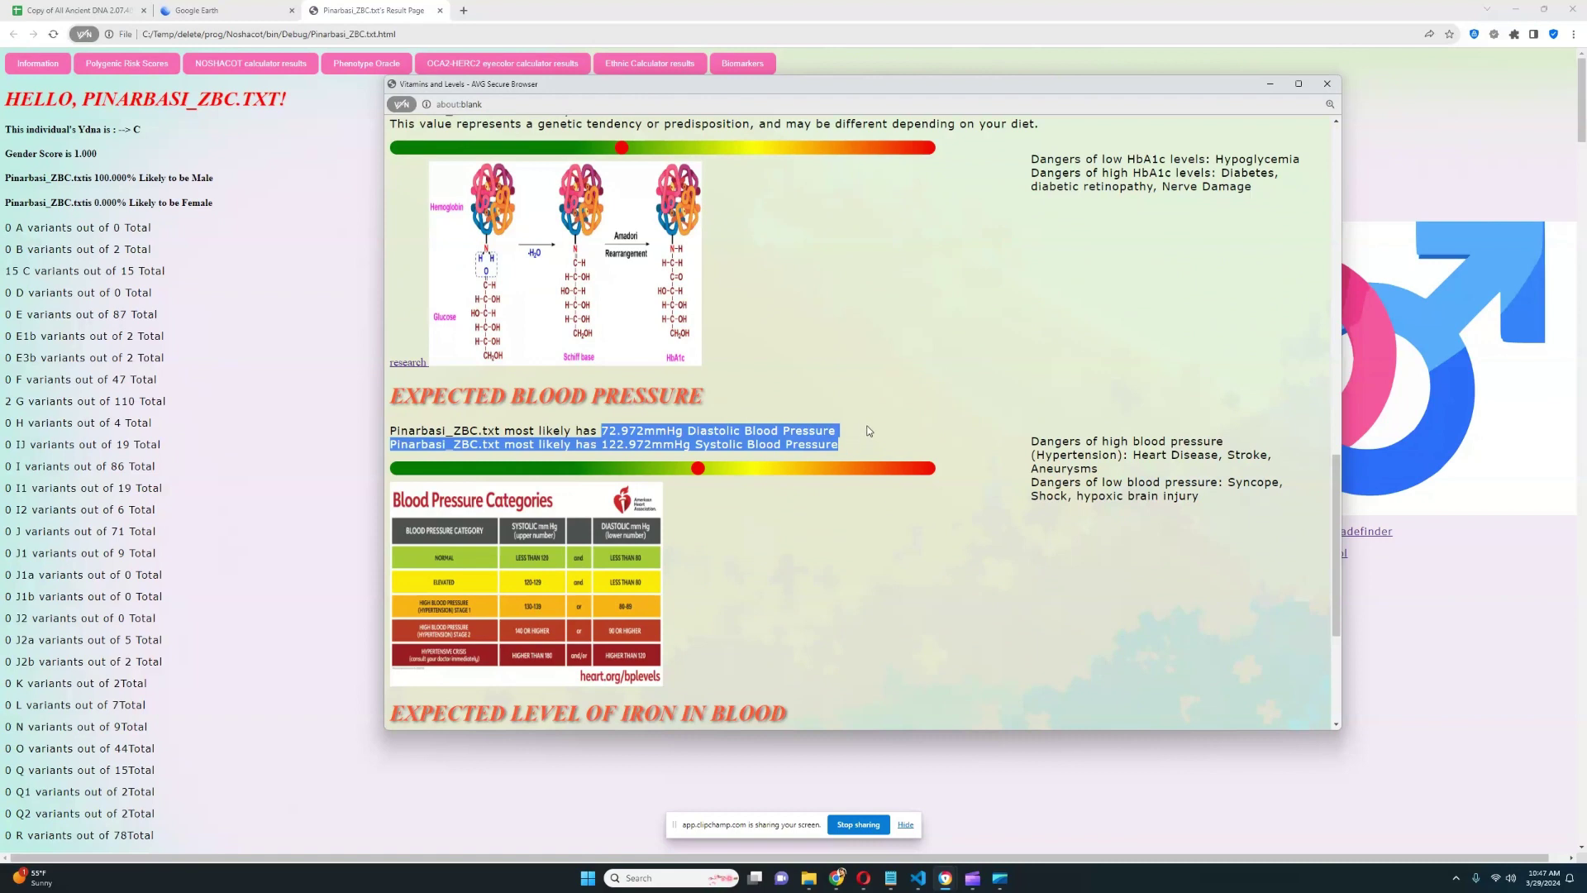
click(870, 431)
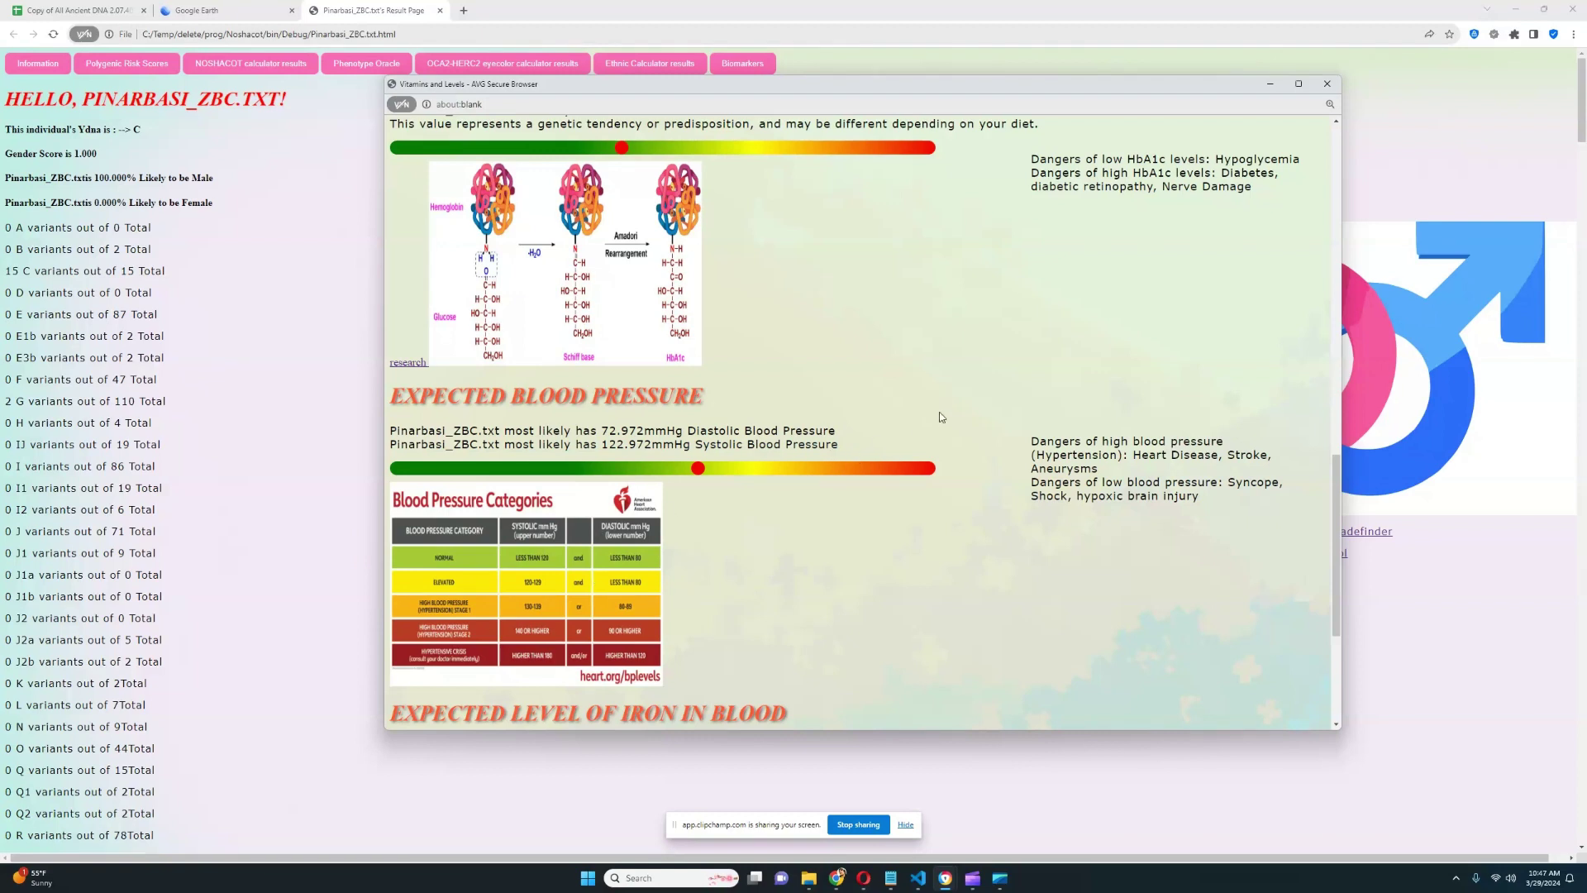
scroll(985, 385, down, 3)
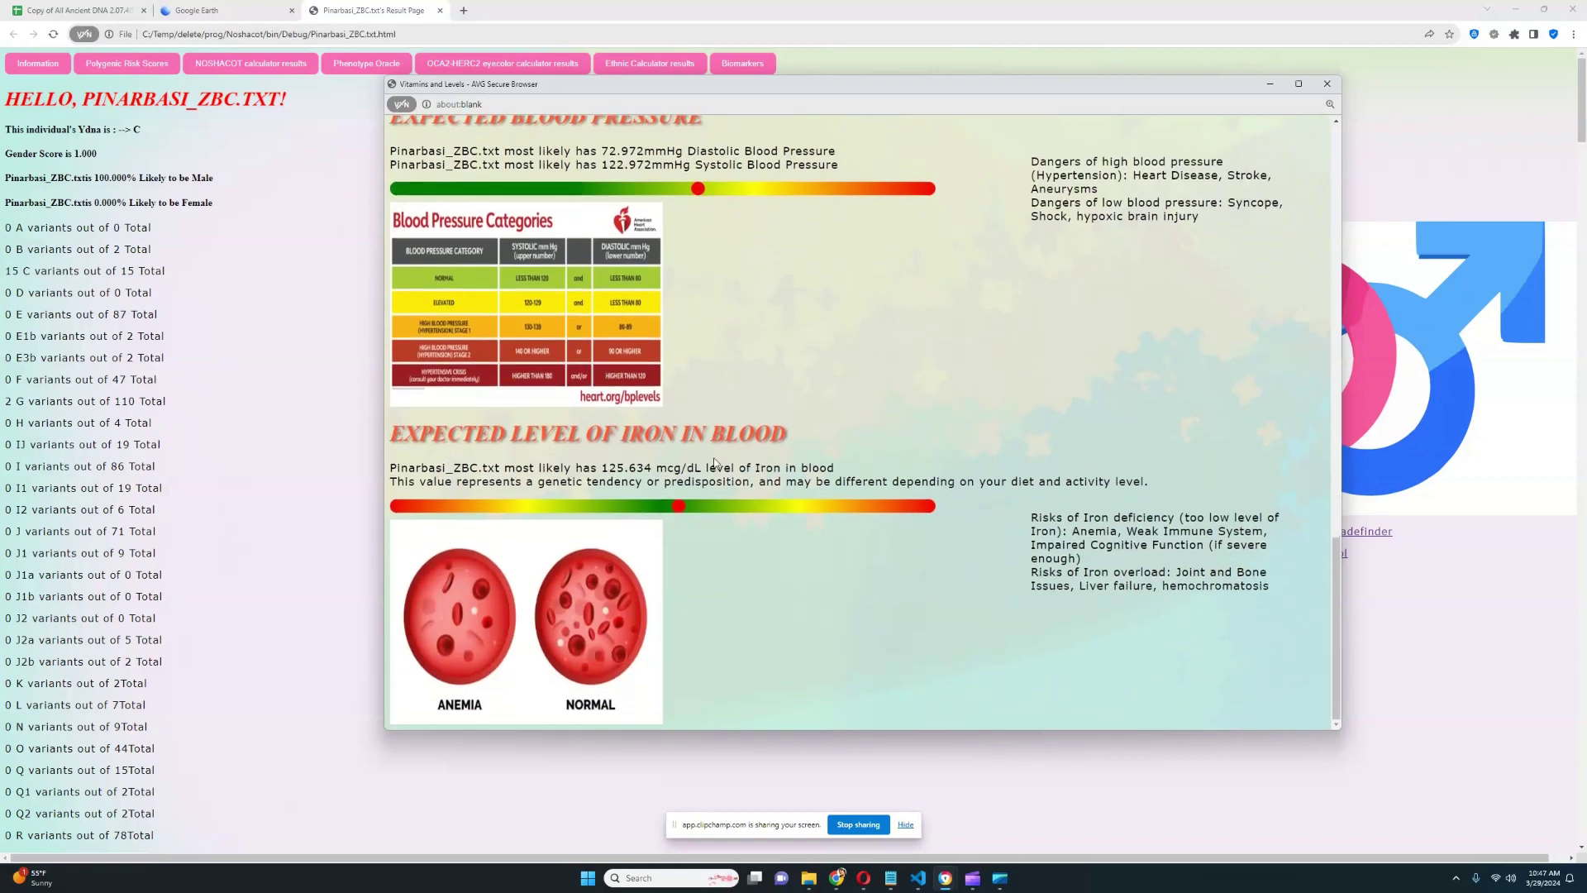
drag(609, 468, 878, 473)
click(876, 471)
click(1328, 83)
Highlight the start of the DRD2 Taq1 entry and the whole rs2129785 entry in the Results Mental Health section
scroll(806, 368, down, 7)
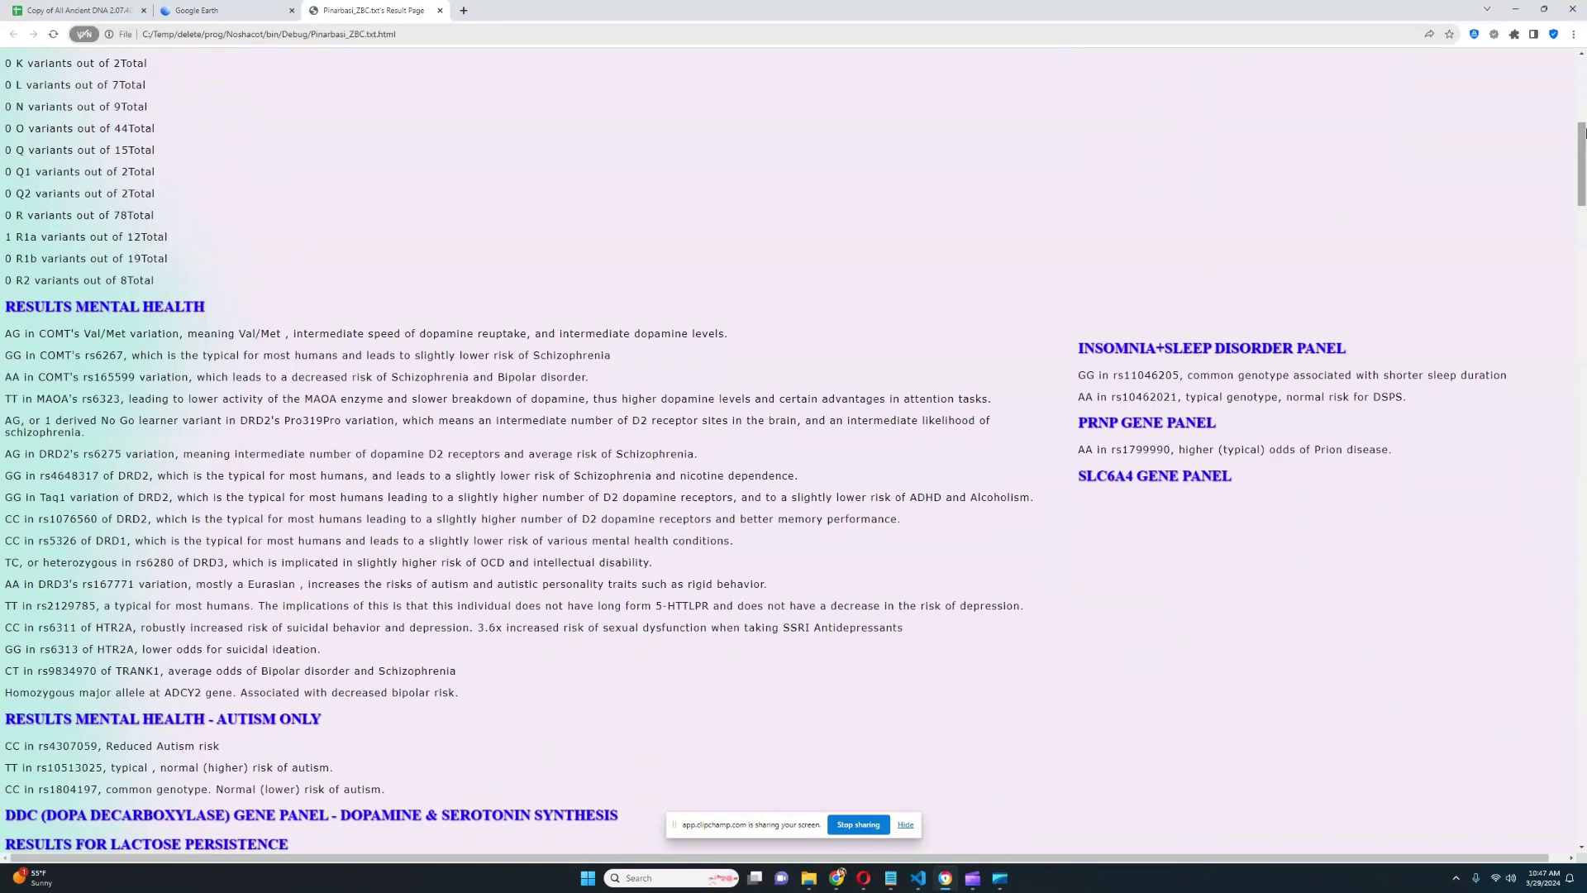
drag(1580, 132, 1580, 145)
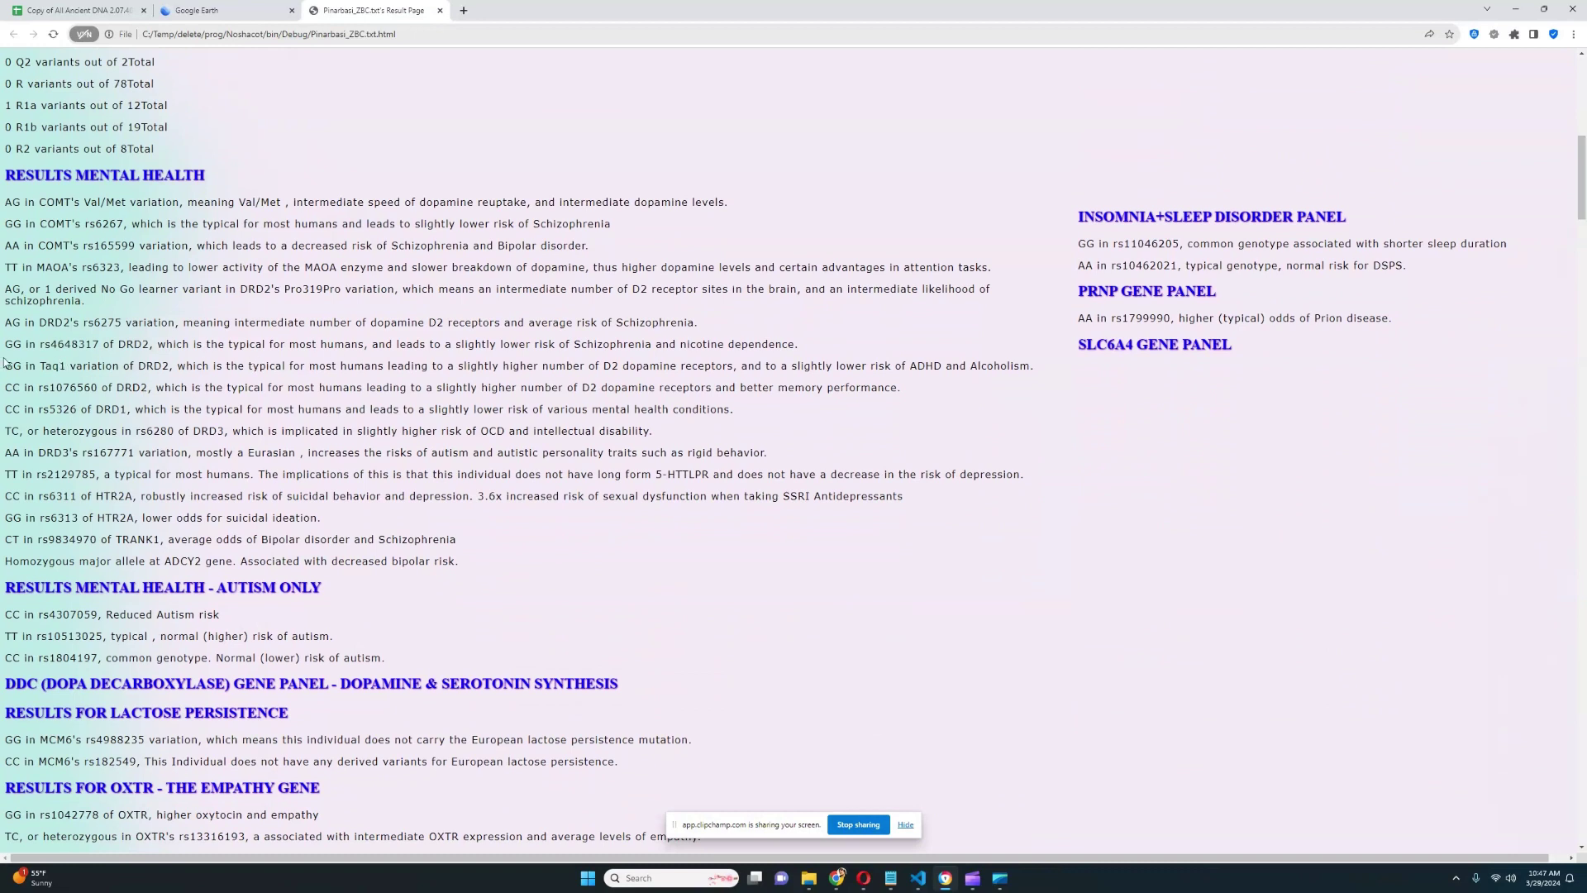
drag(5, 365, 310, 368)
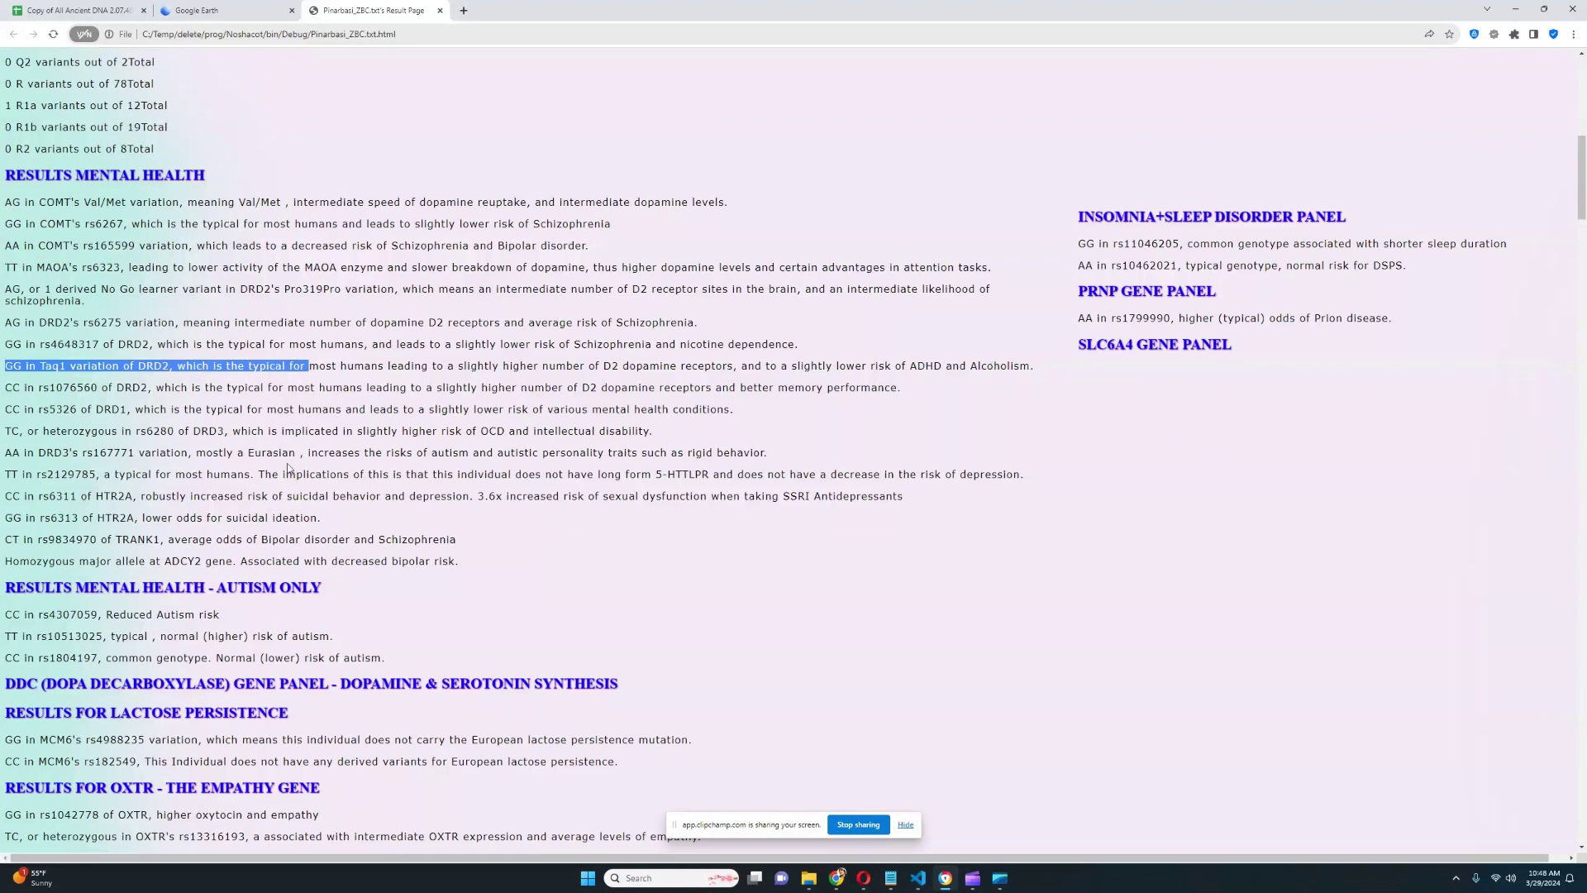
triple_click(223, 474)
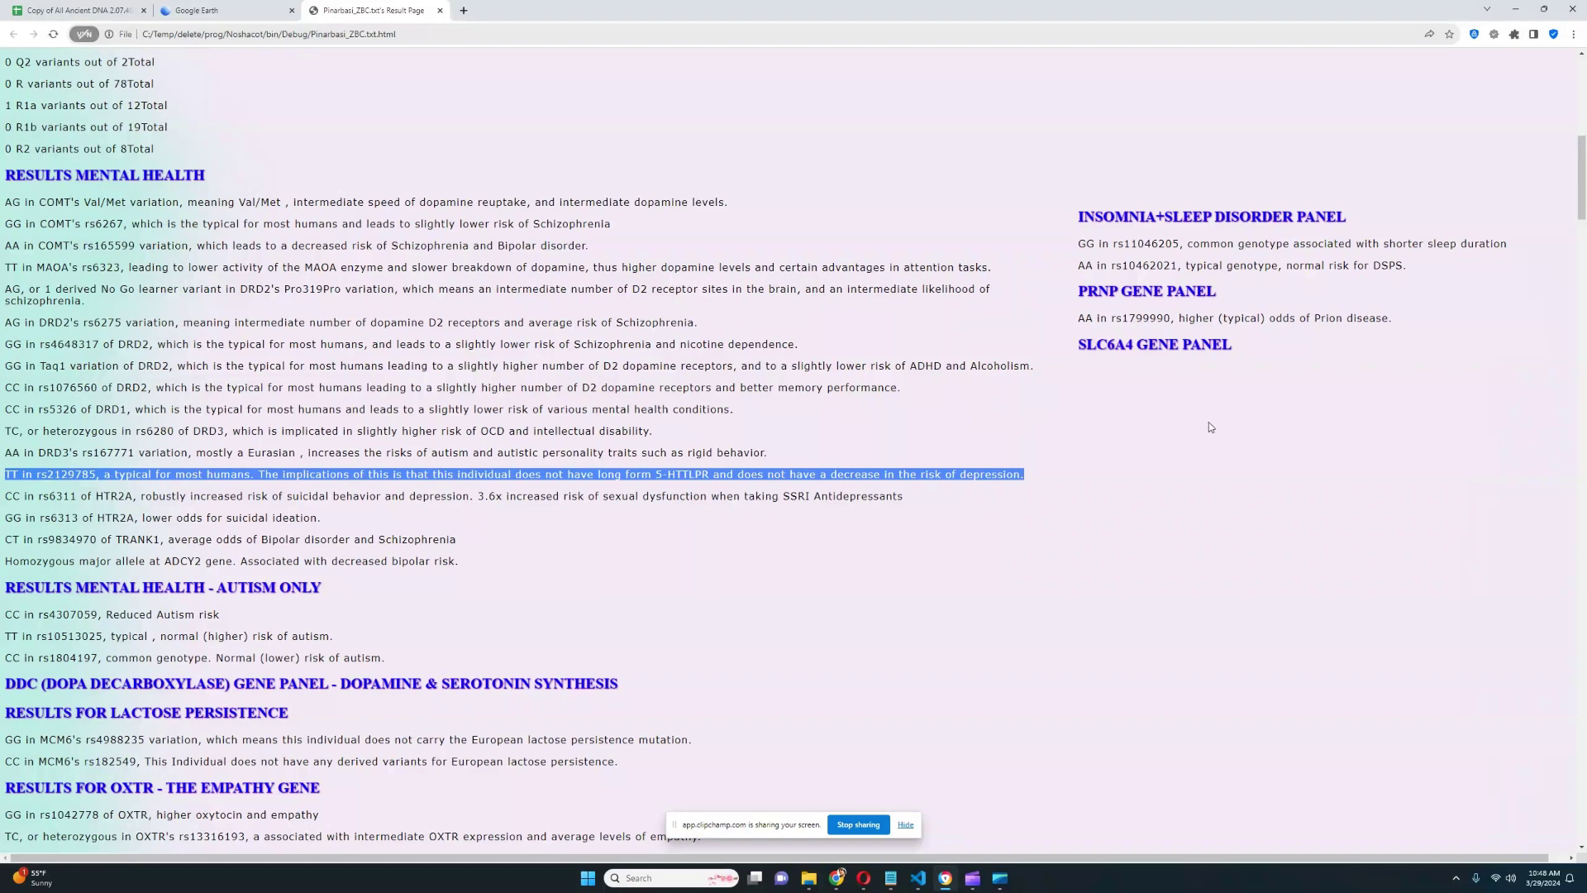
Highlight both MCM6 entries, rs4988235 and rs182549, under Results for Lactose Persistence
scroll(1207, 417, down, 5)
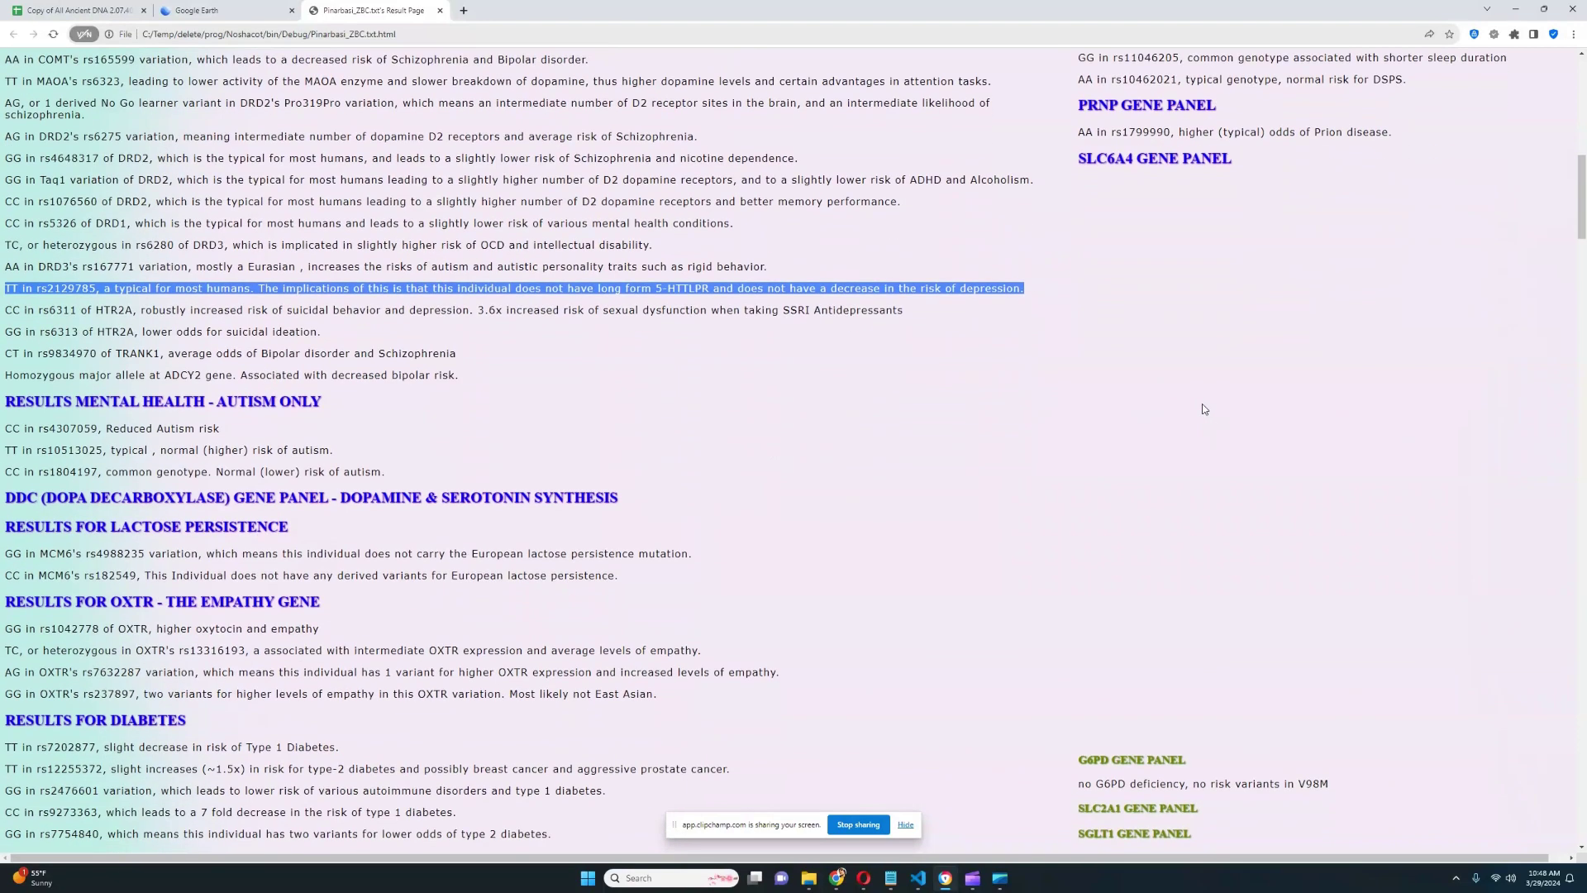
scroll(1203, 405, down, 1)
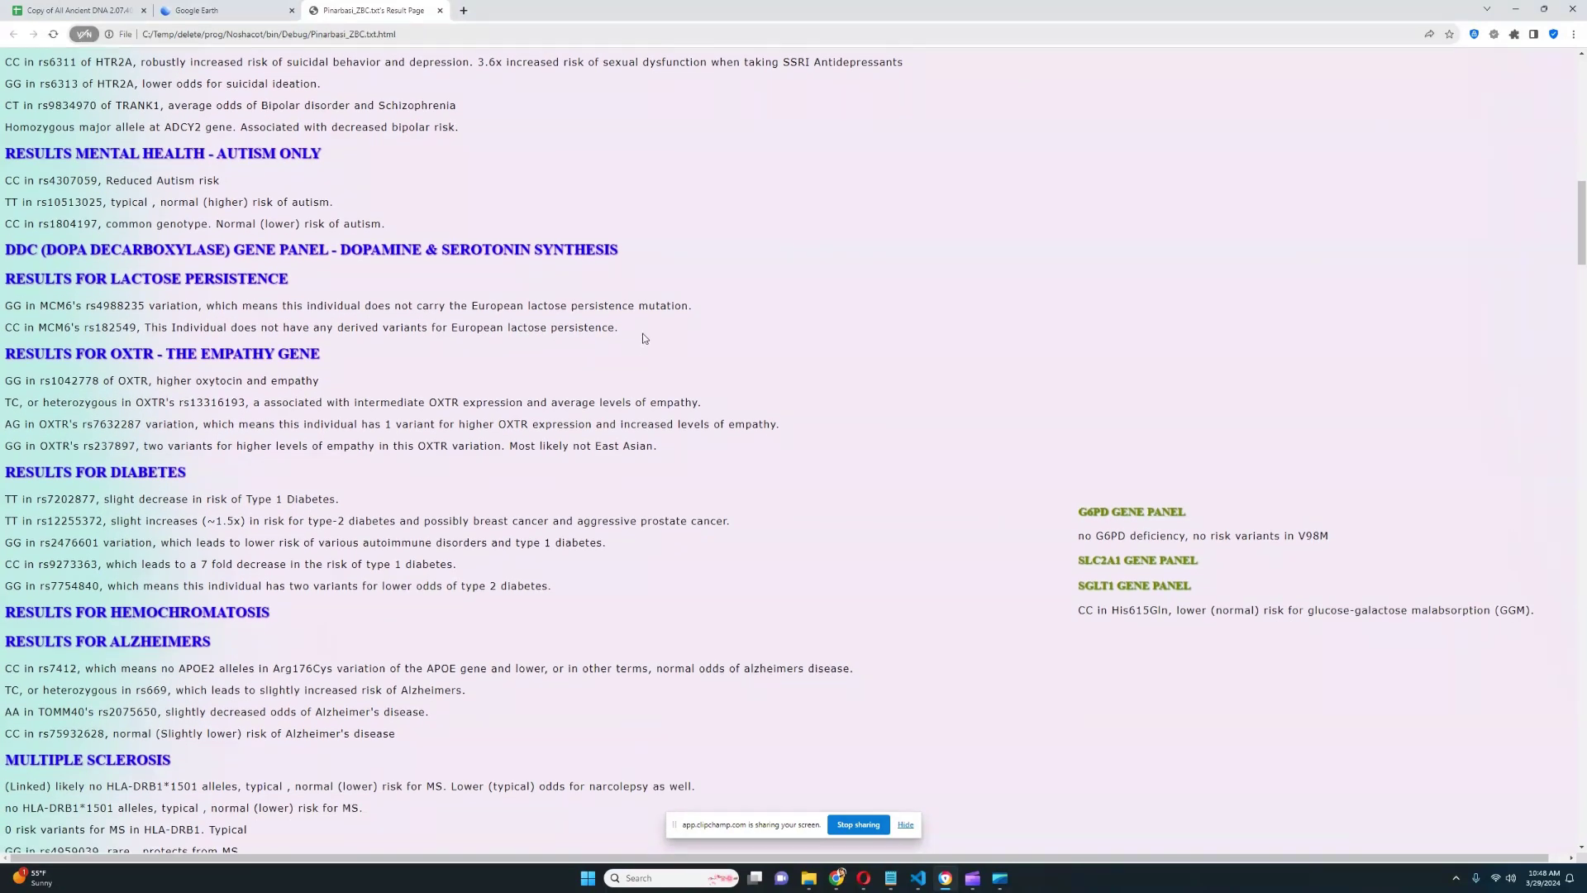
drag(642, 331, 5, 301)
Highlight the end of the rs9332964 entry in the Miscellaneous section, and clear the selection
scroll(811, 377, down, 3)
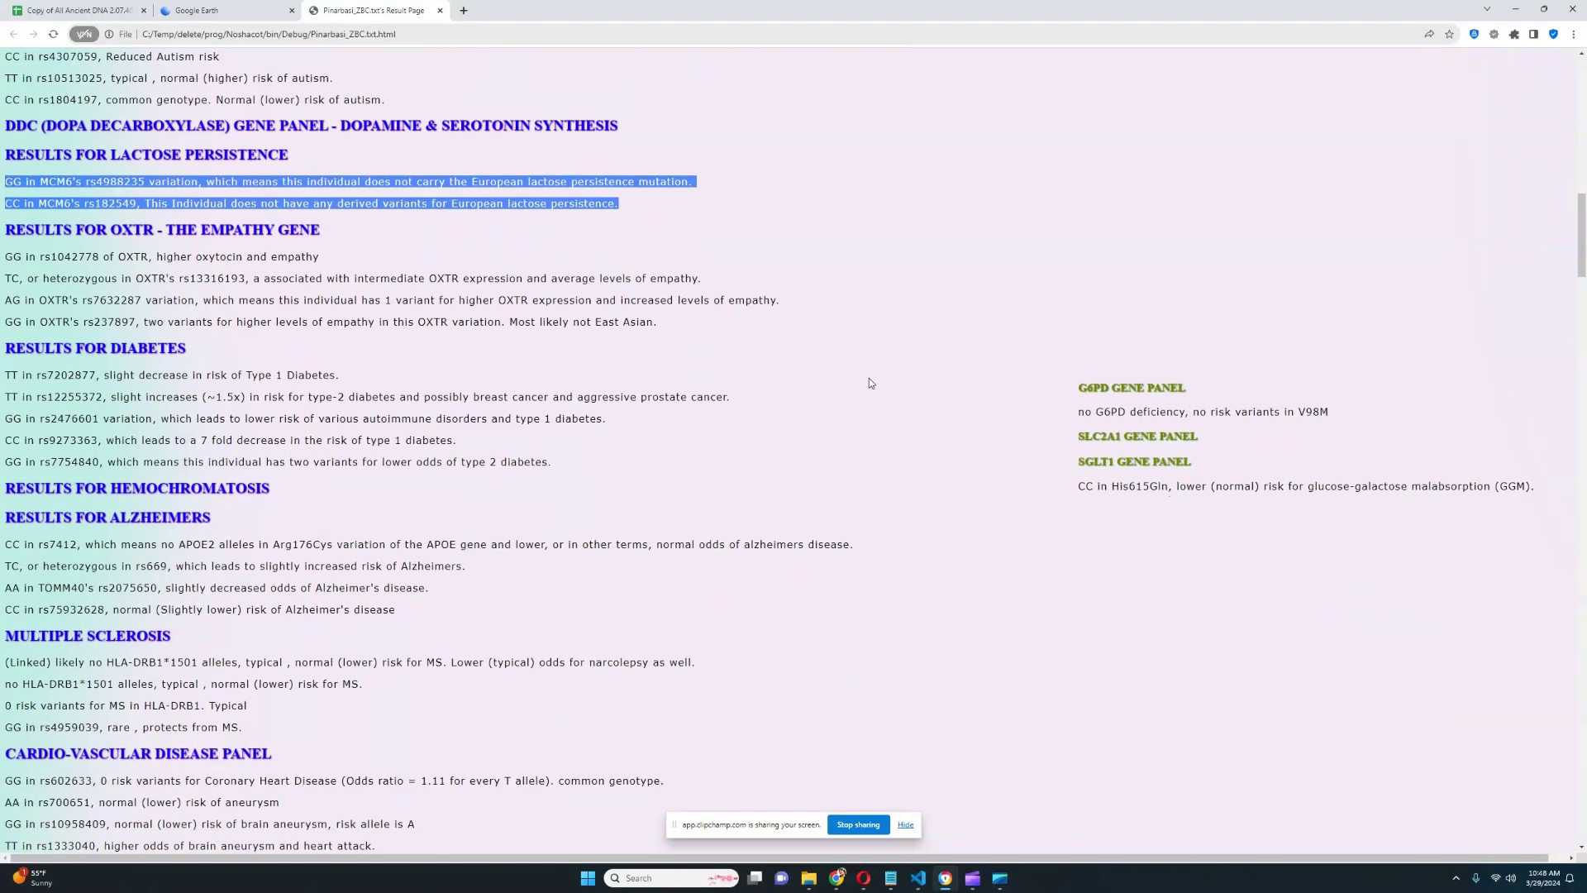
scroll(904, 372, down, 3)
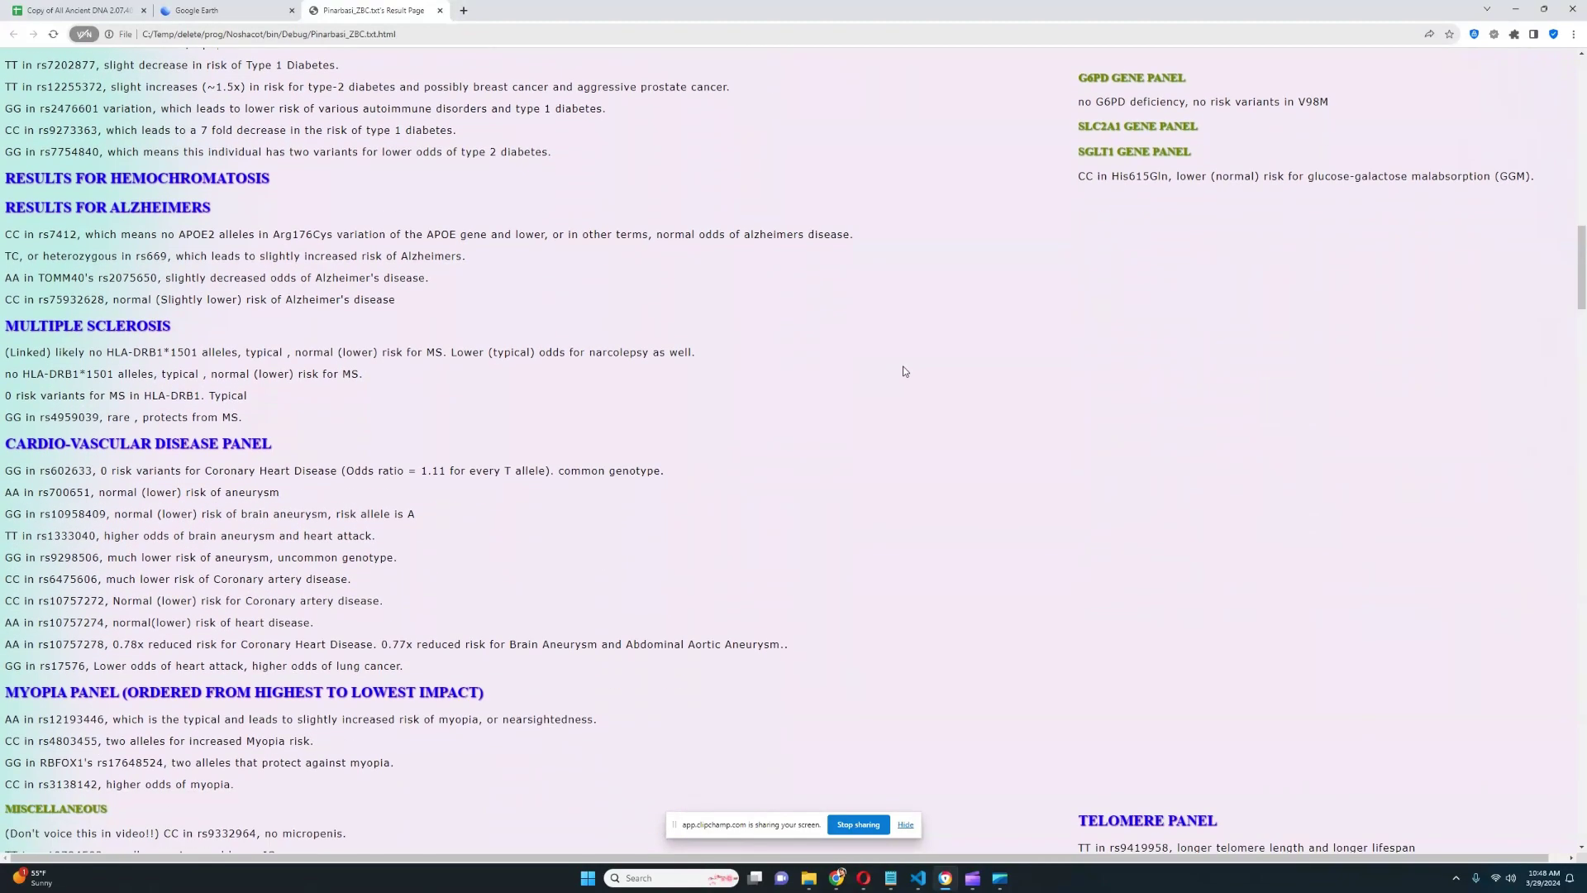
scroll(904, 371, down, 6)
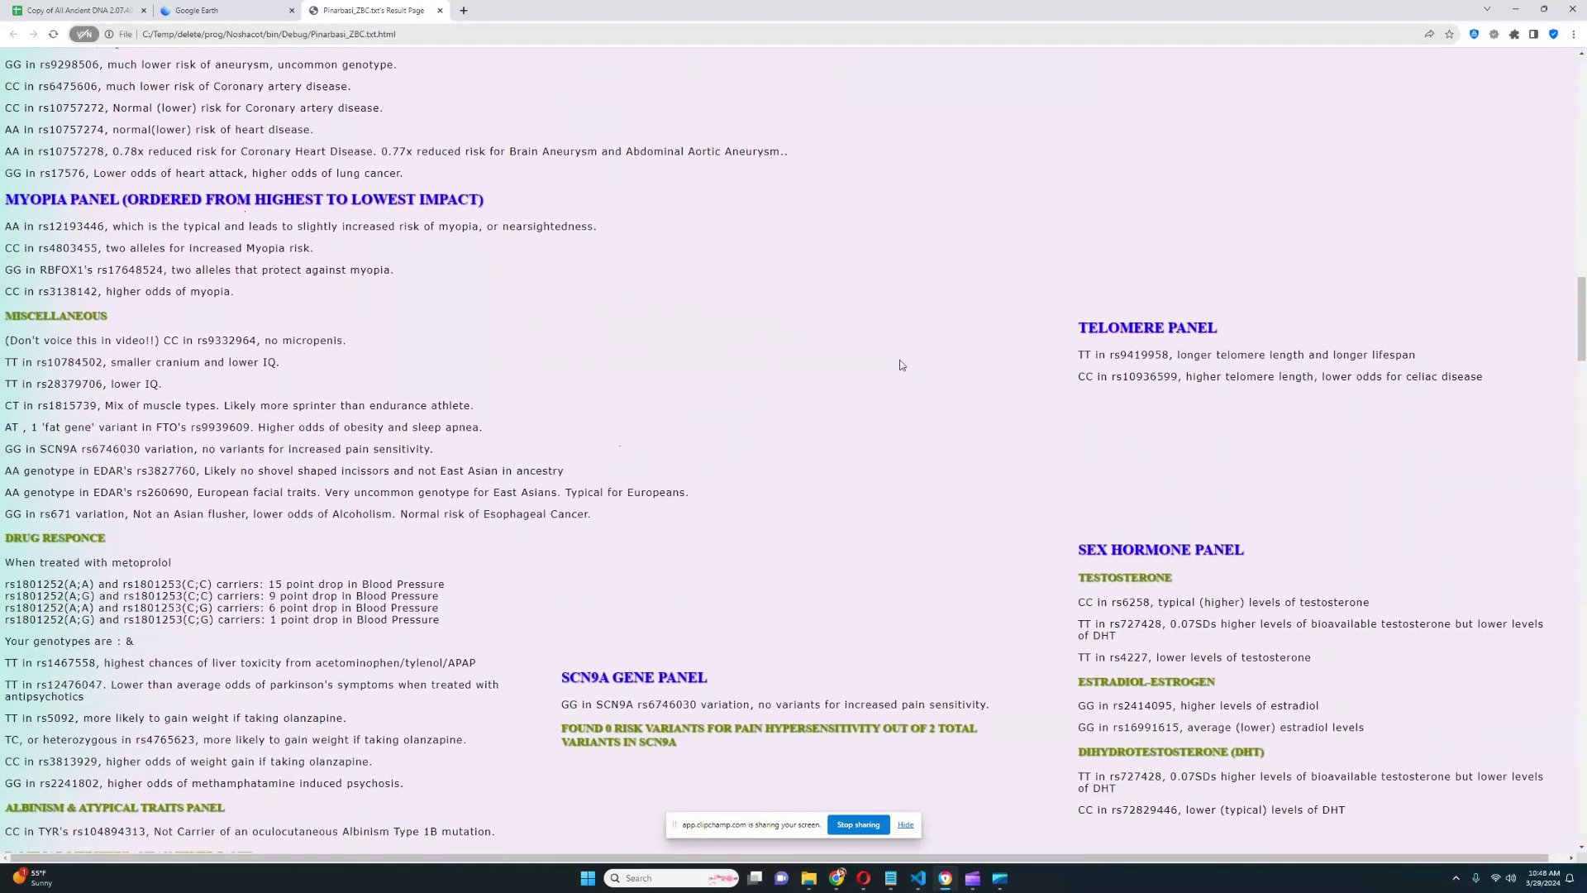
drag(278, 339, 430, 346)
click(427, 339)
Highlight the rs1385699 and rs2223841 entries in the Male Pattern Hair Loss panel, and clear the selection
scroll(1050, 379, down, 5)
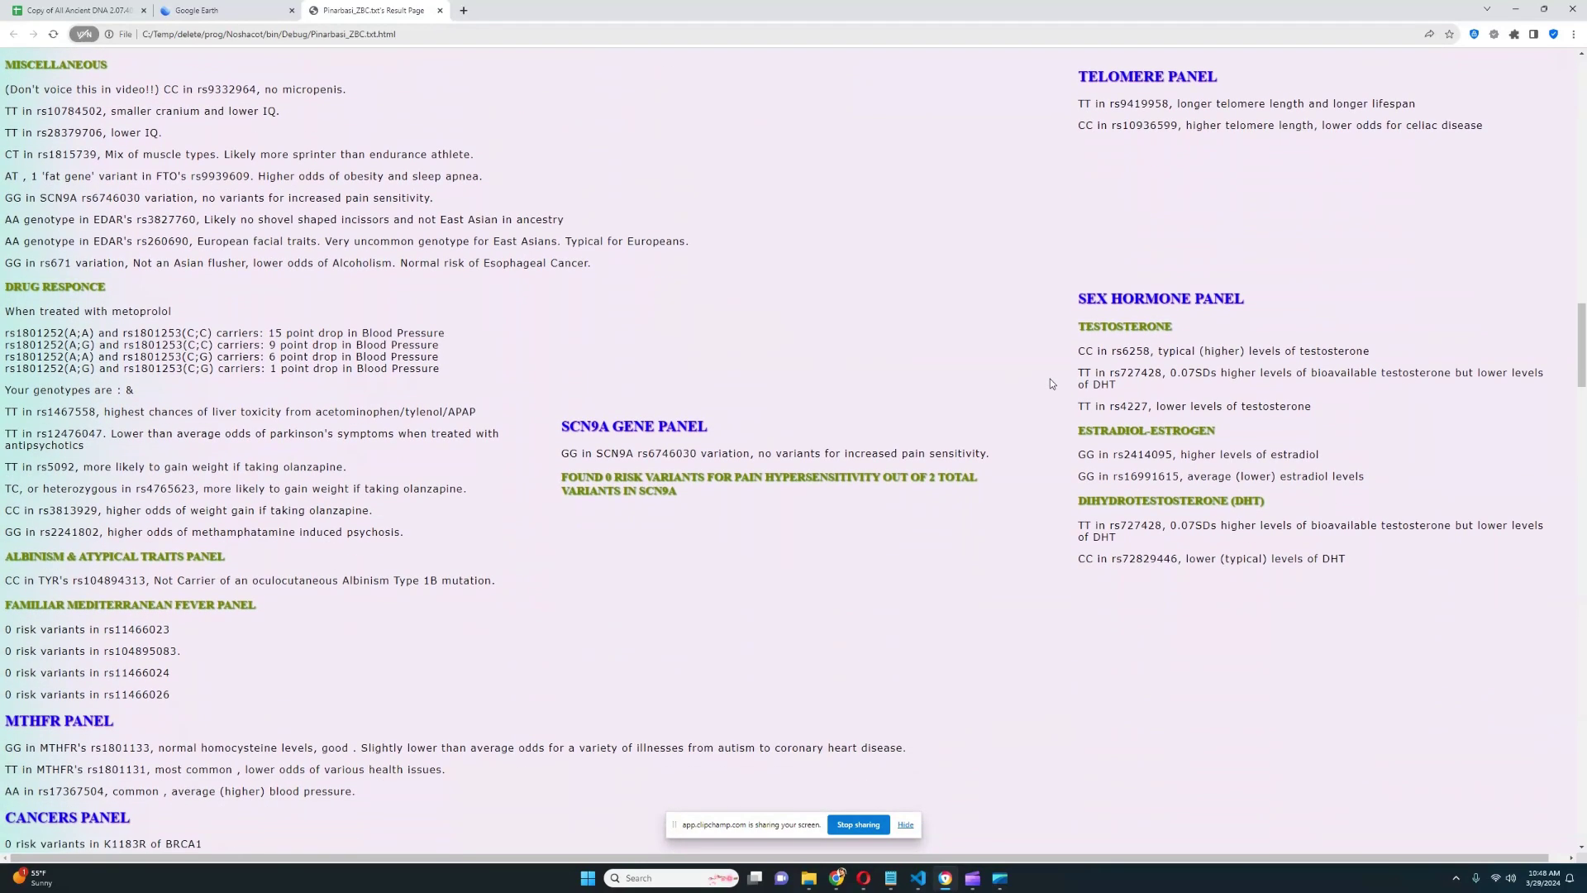
scroll(1053, 379, down, 8)
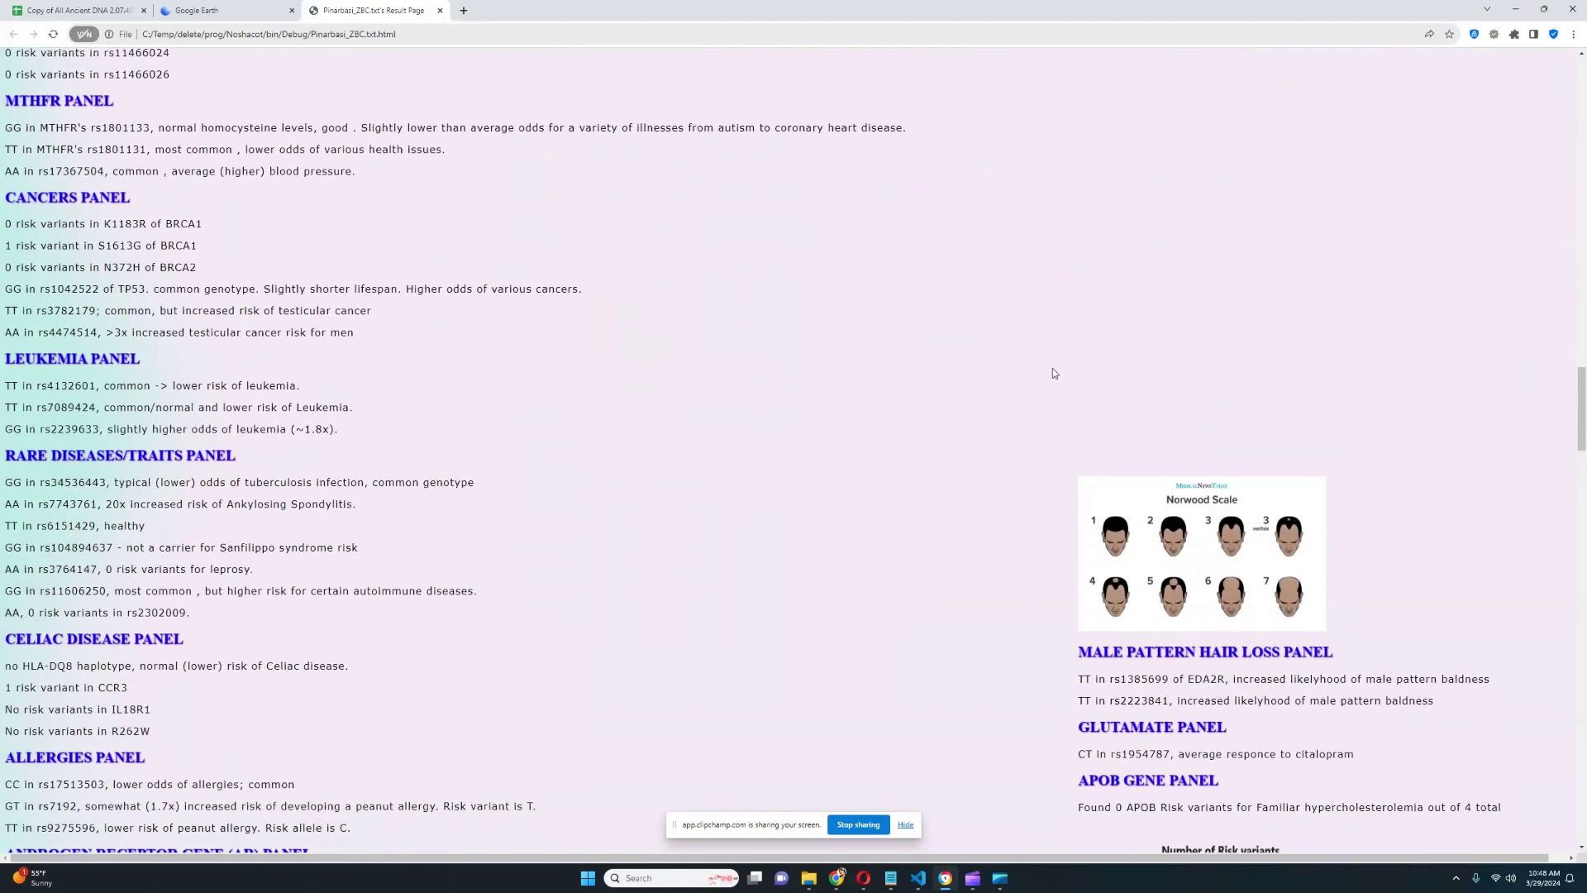
scroll(1054, 373, down, 4)
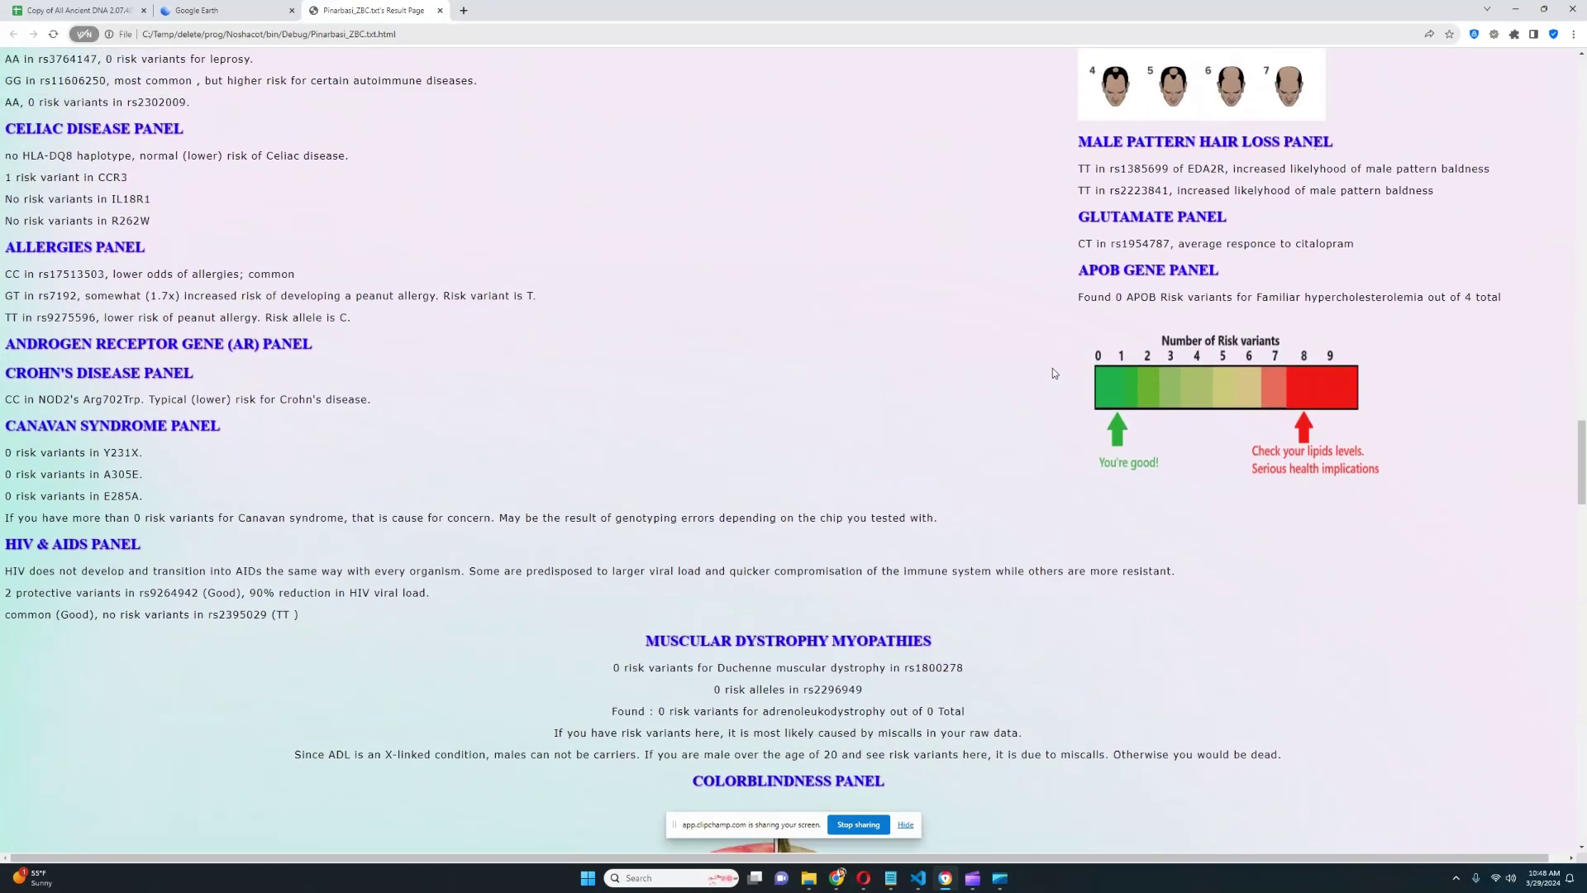
scroll(1056, 393, up, 2)
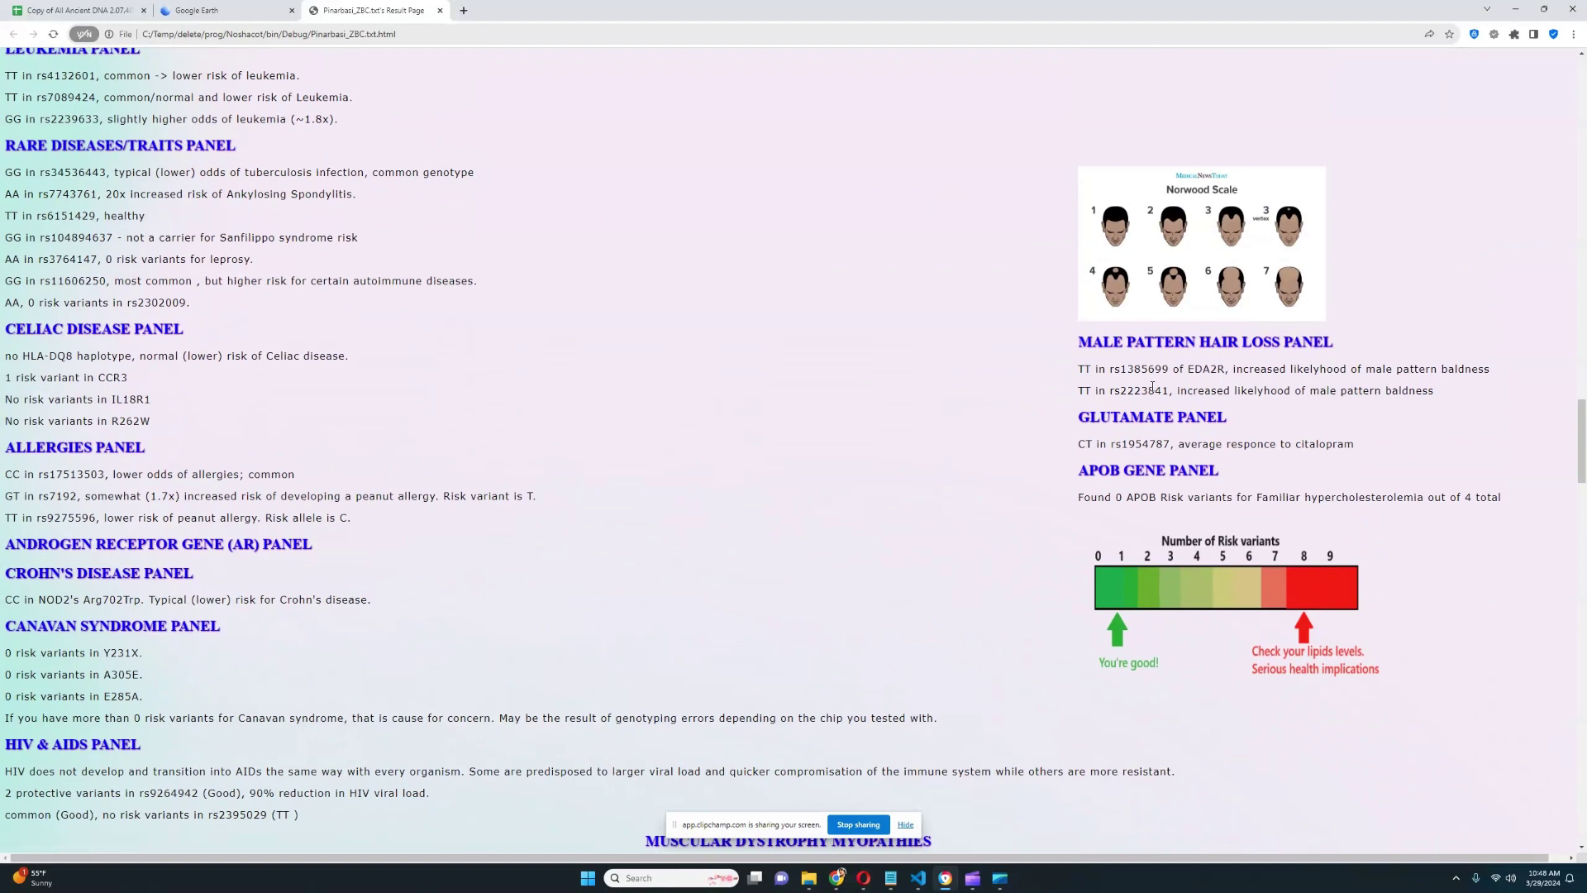
drag(1072, 369, 1472, 391)
click(1473, 392)
Highlight the rs9264942 protective variants entry in the HIV & AIDS panel, and clear the selection
scroll(967, 351, down, 5)
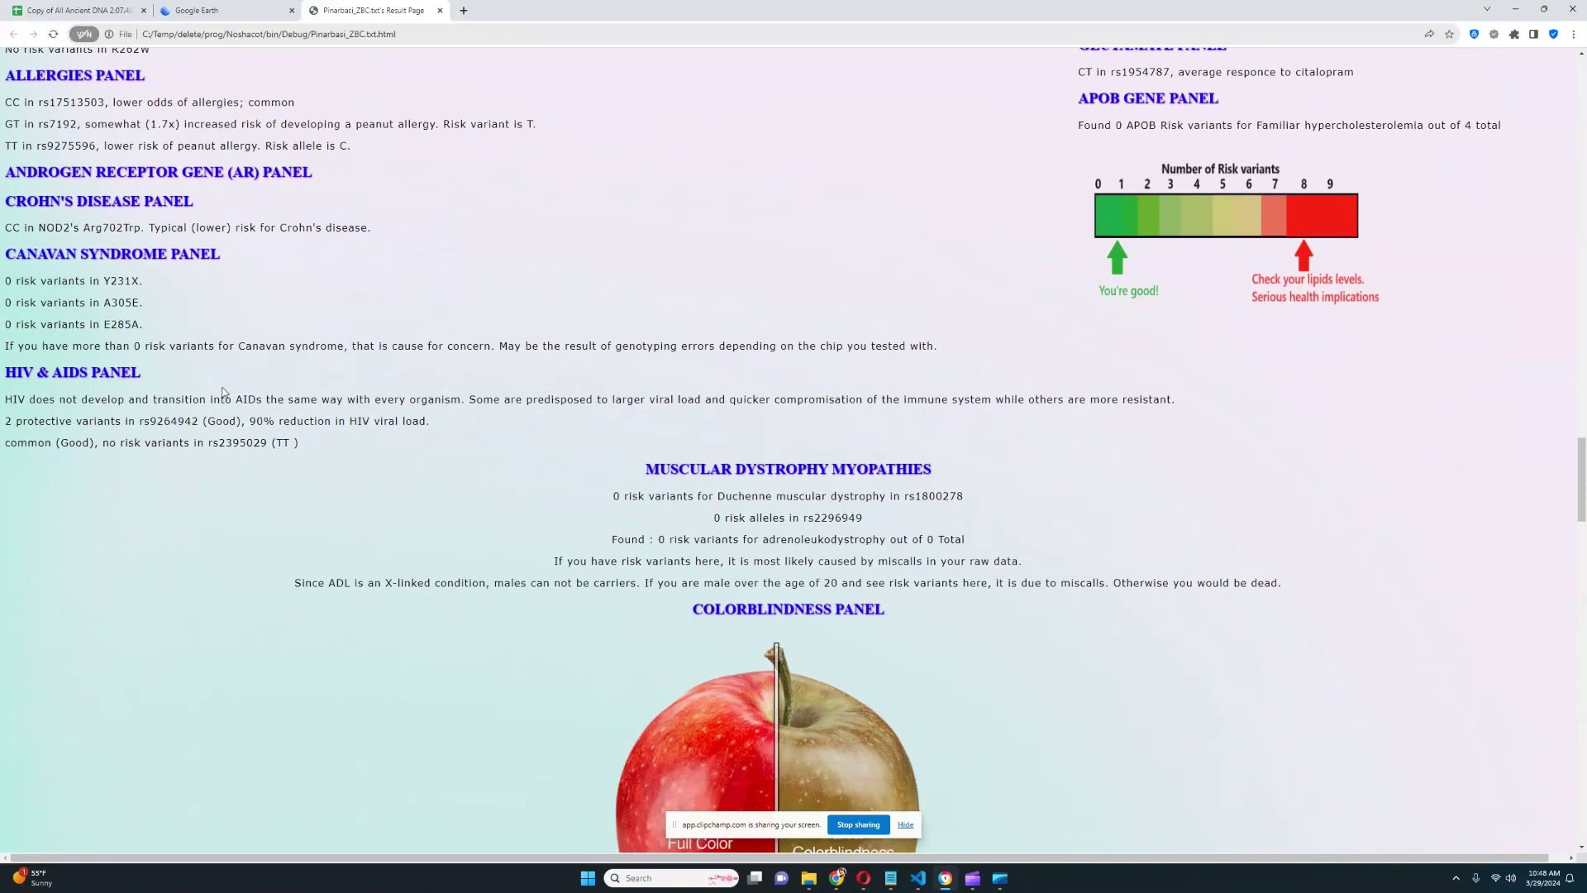
drag(6, 422, 440, 421)
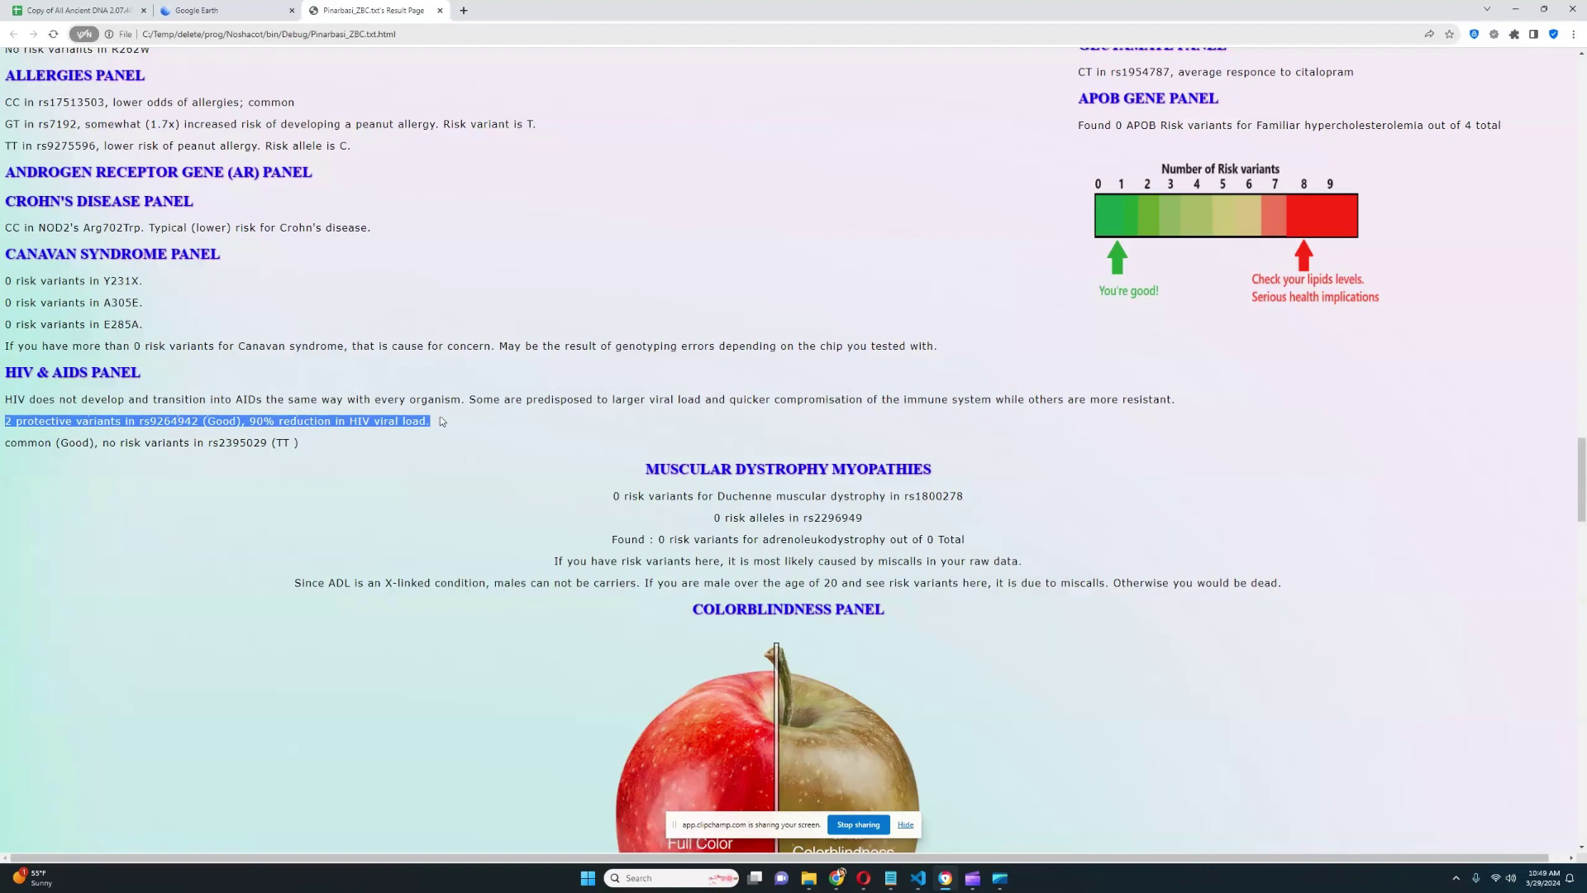
click(454, 411)
Highlight text in the OPN1 risk variant results of the Colorblindness panel, and clear the selection
scroll(655, 406, down, 4)
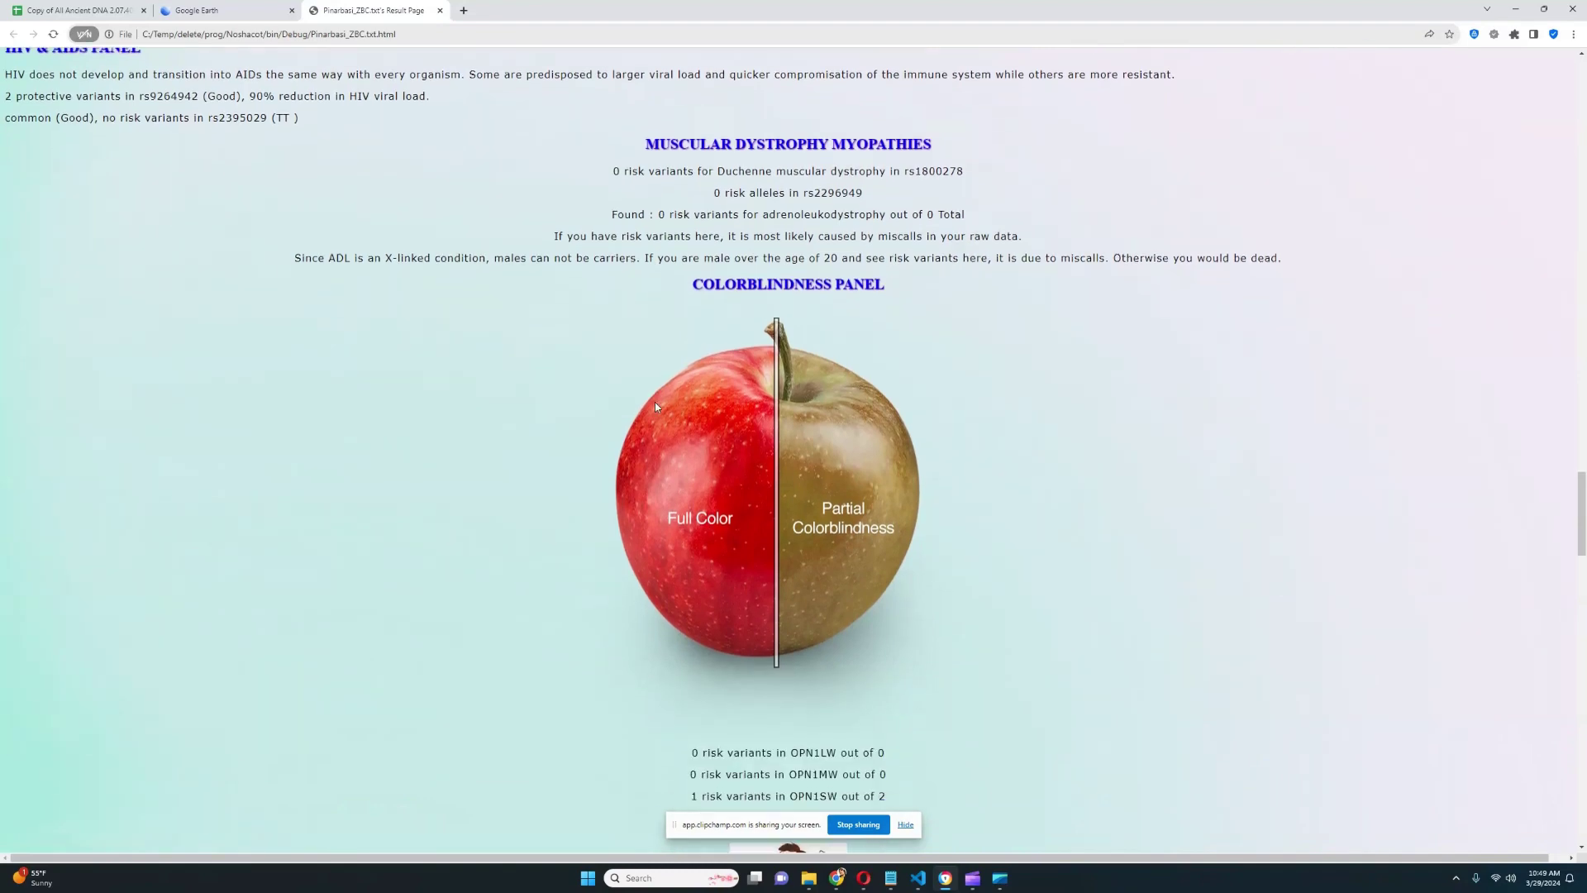
scroll(655, 405, down, 2)
drag(721, 589, 875, 560)
click(732, 548)
Highlight the Type O likelihood in the Blood Type Likelyhood Distribution, and return to the beginning of the results page
scroll(745, 464, down, 5)
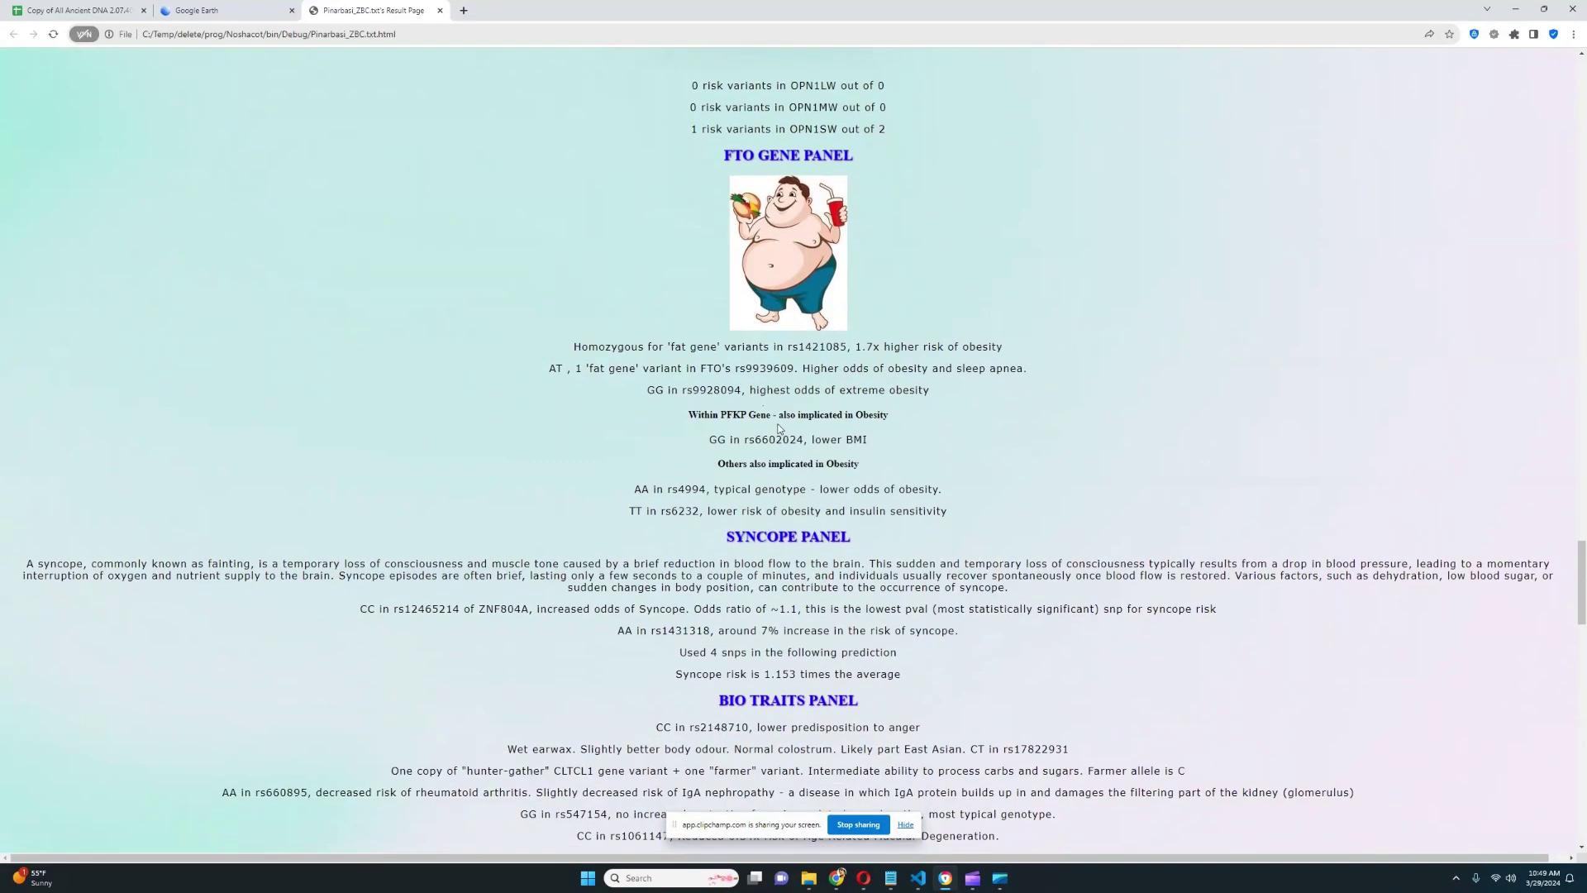
scroll(781, 429, down, 7)
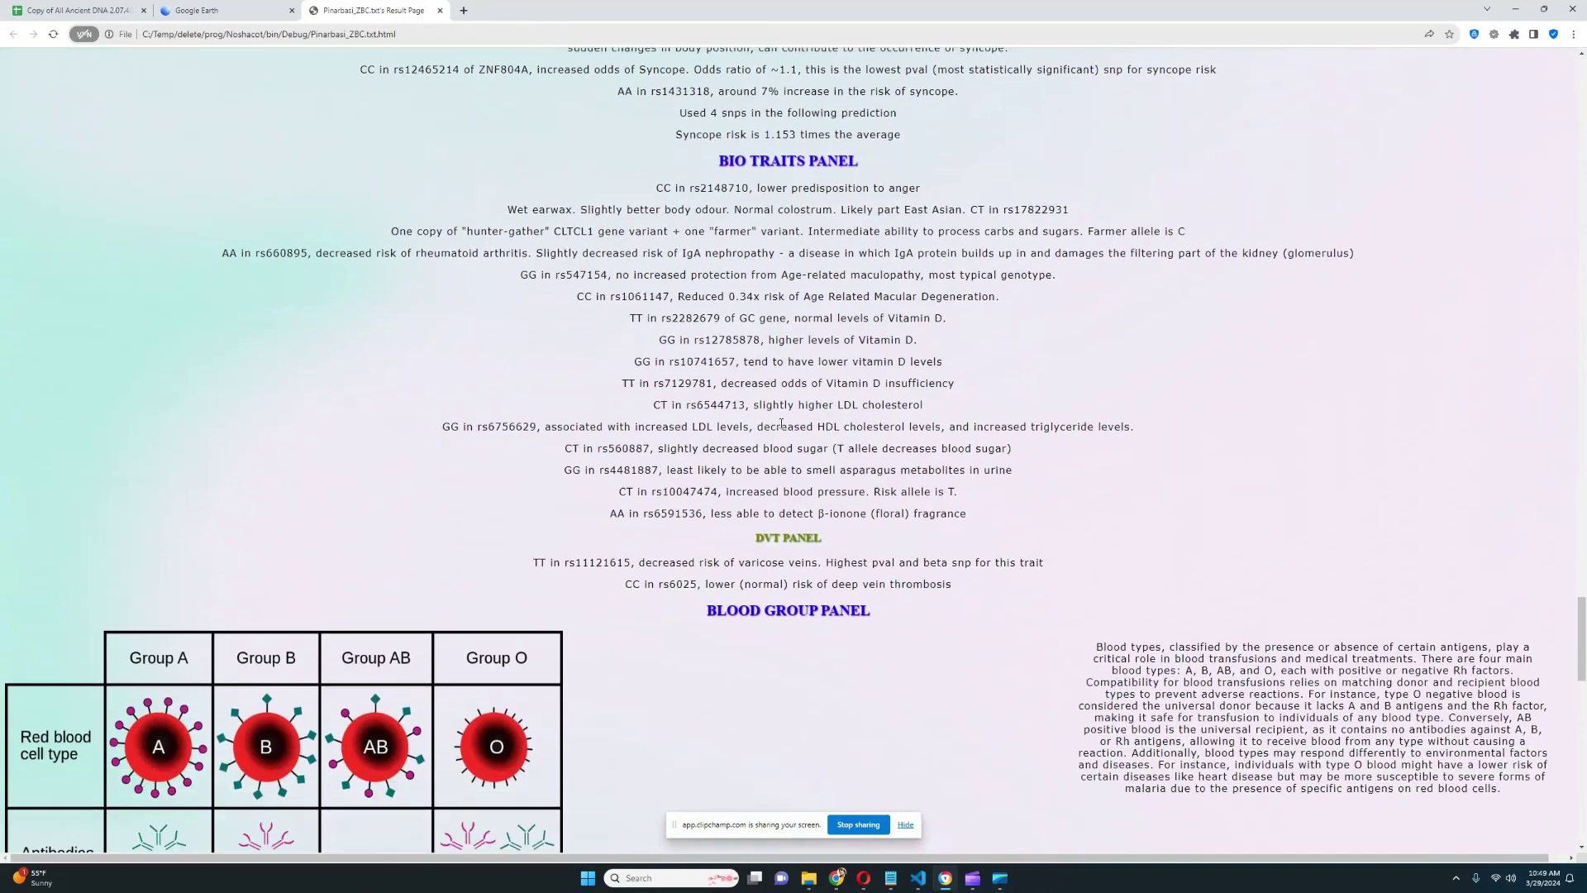
scroll(777, 397, down, 7)
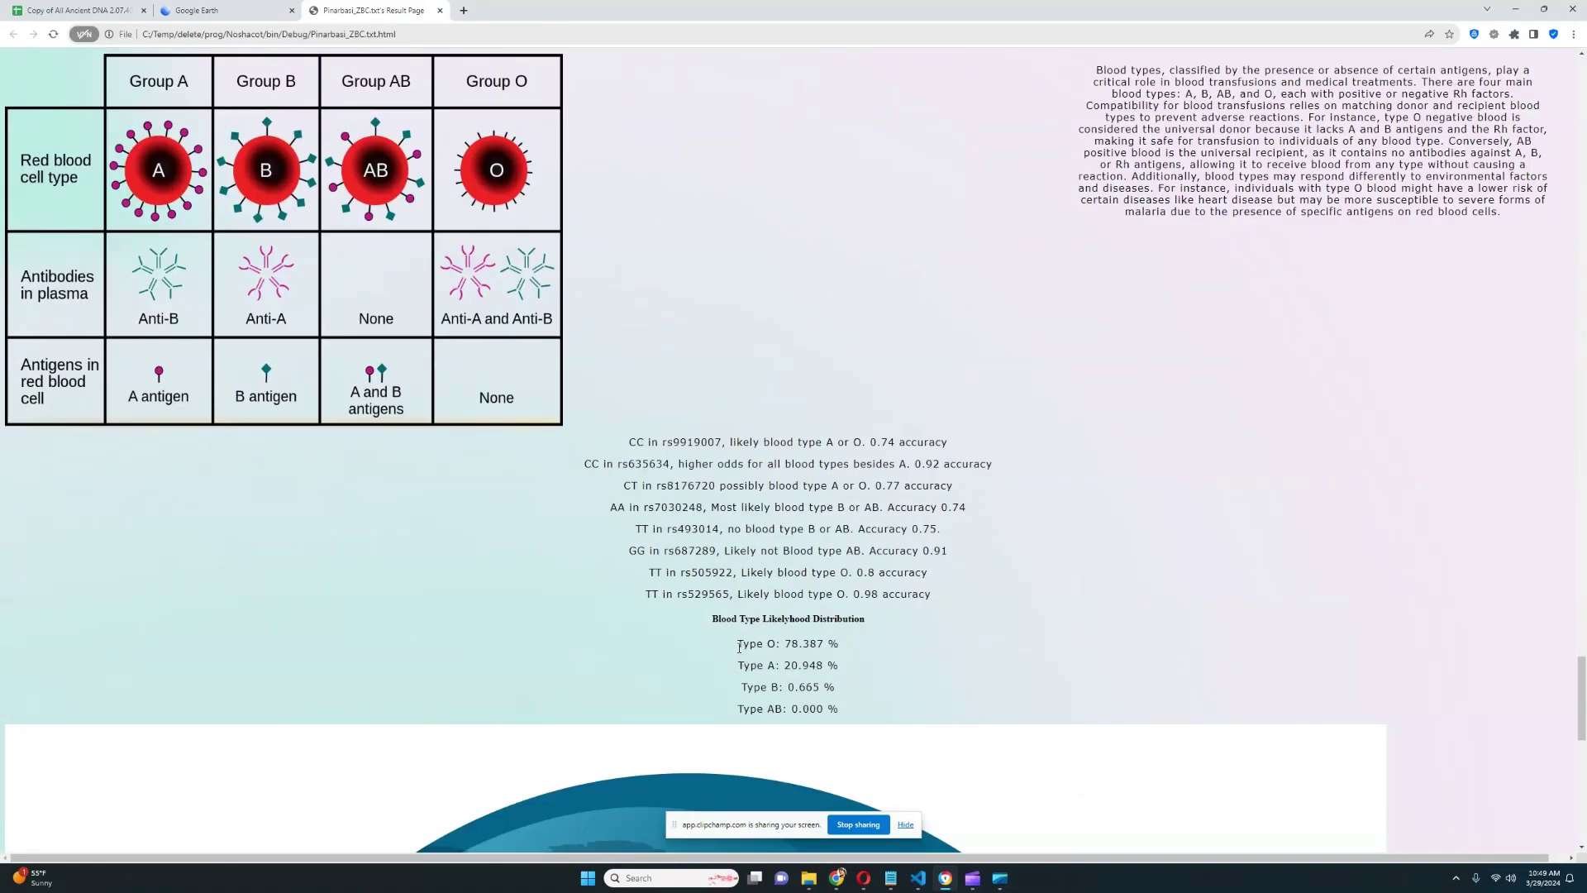
drag(739, 646, 861, 647)
click(1031, 633)
scroll(1032, 631, down, 2)
drag(1580, 709, 1575, 100)
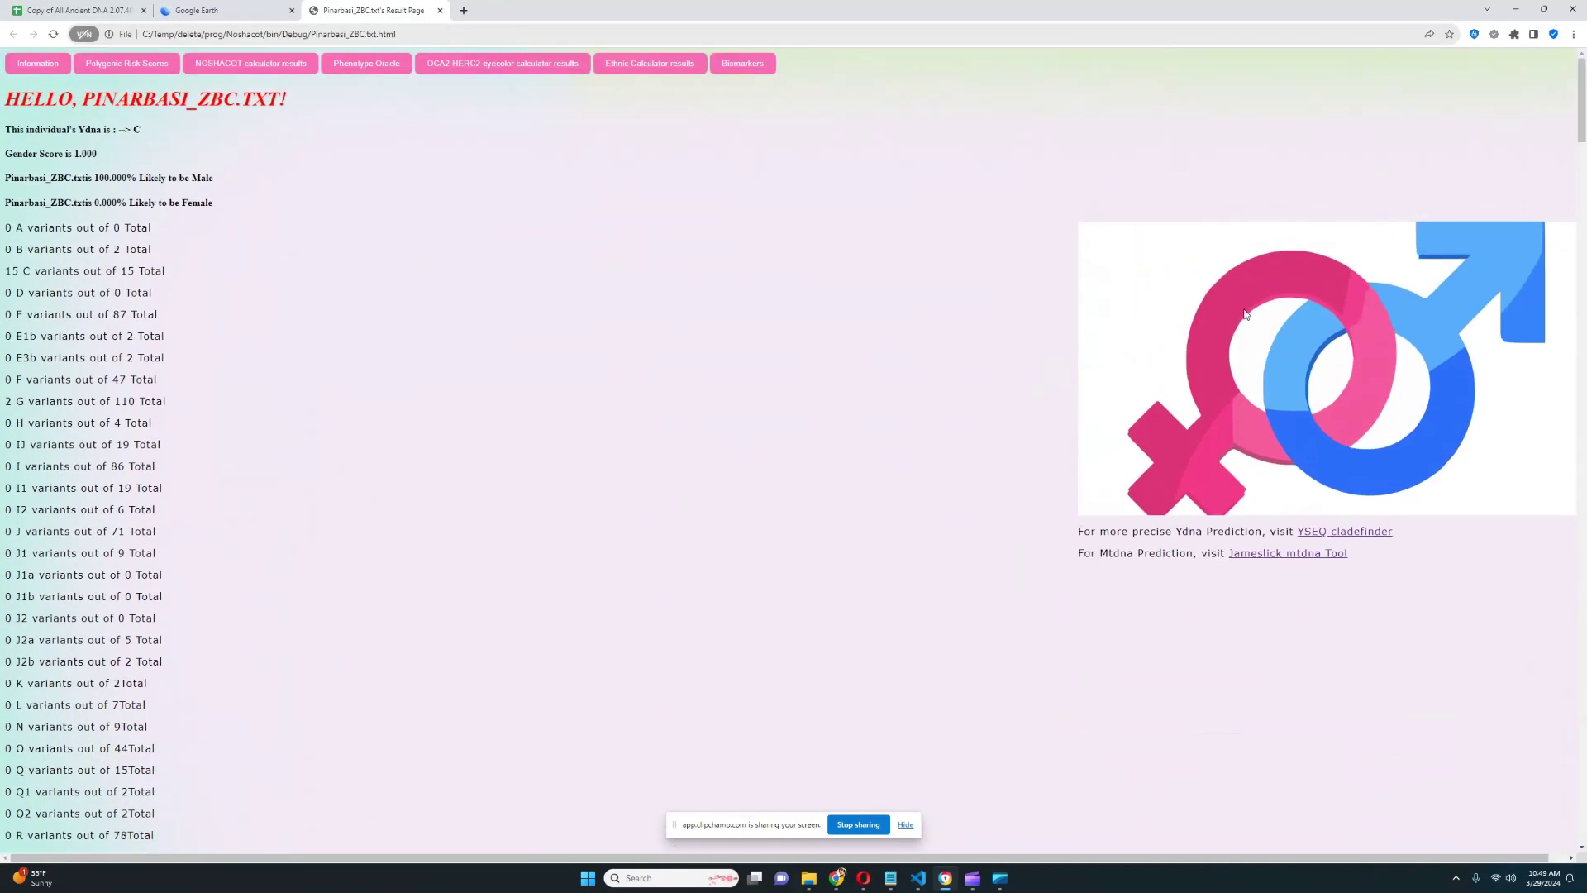